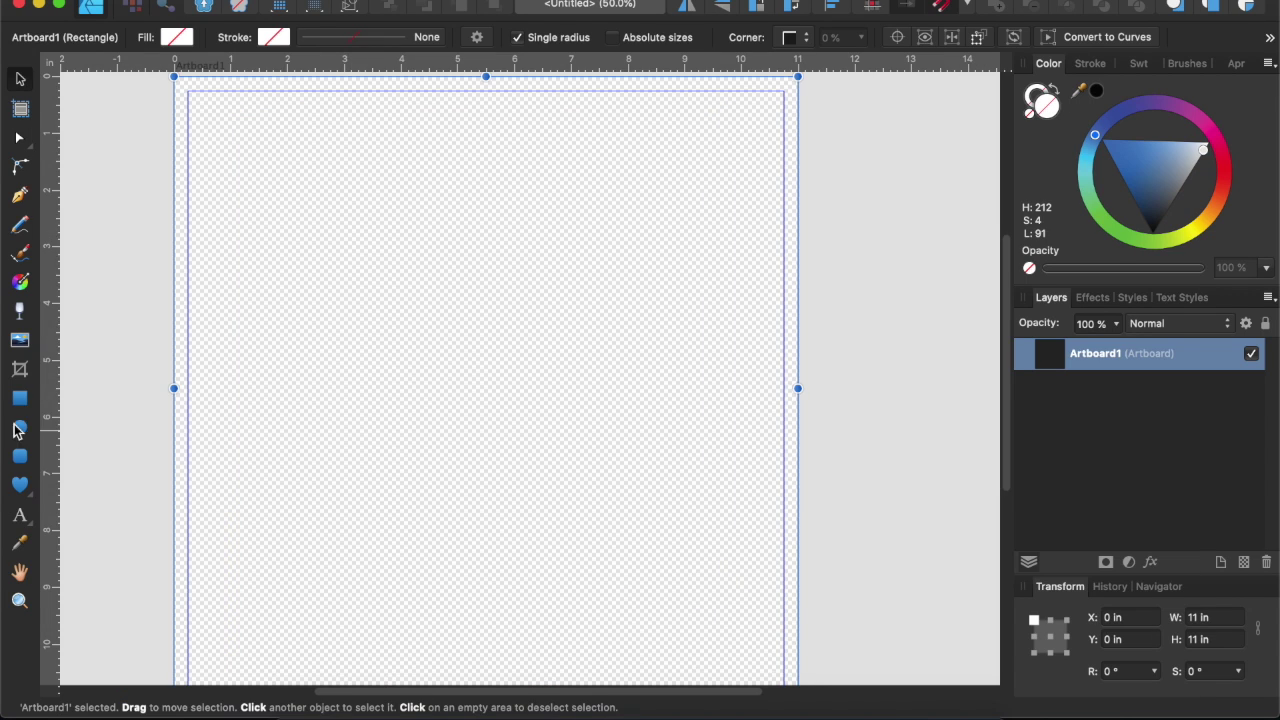
Draw the tall rectangle that forms the pole column
{"action": "left_click_drag", "start_coordinate": [337, 215], "coordinate": [462, 551]}
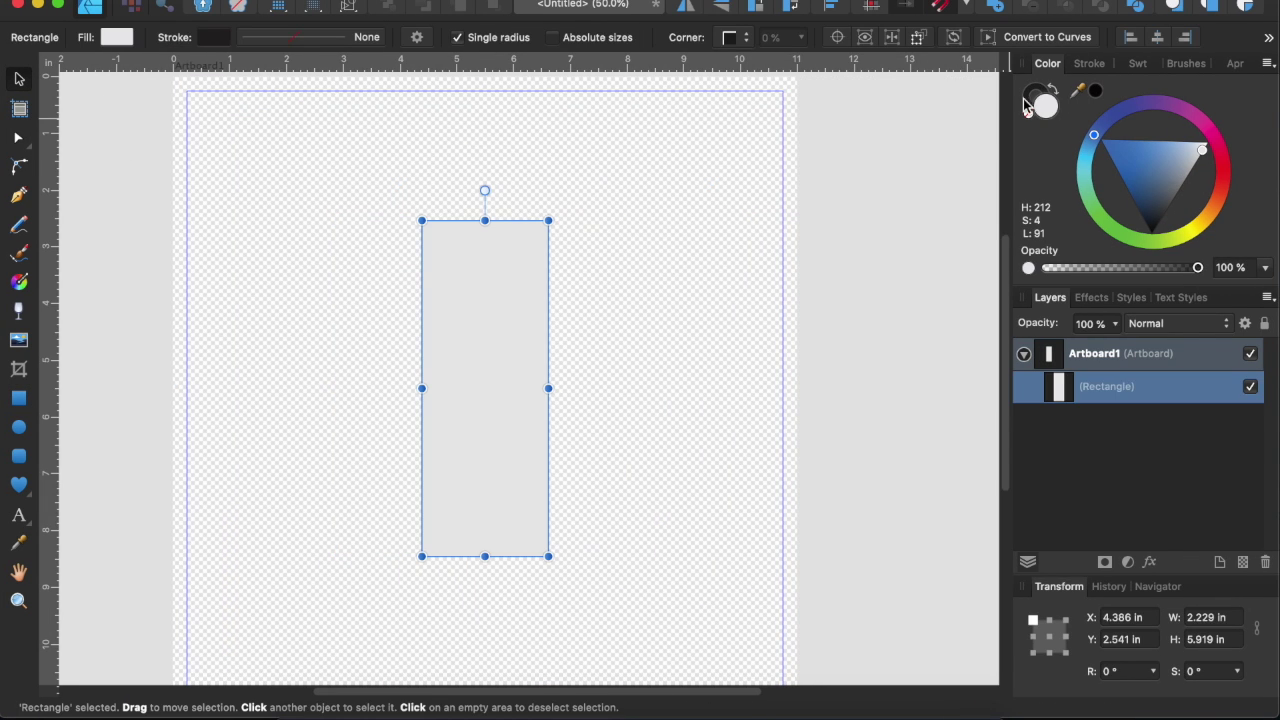
{"action": "left_click", "coordinate": [1097, 64]}
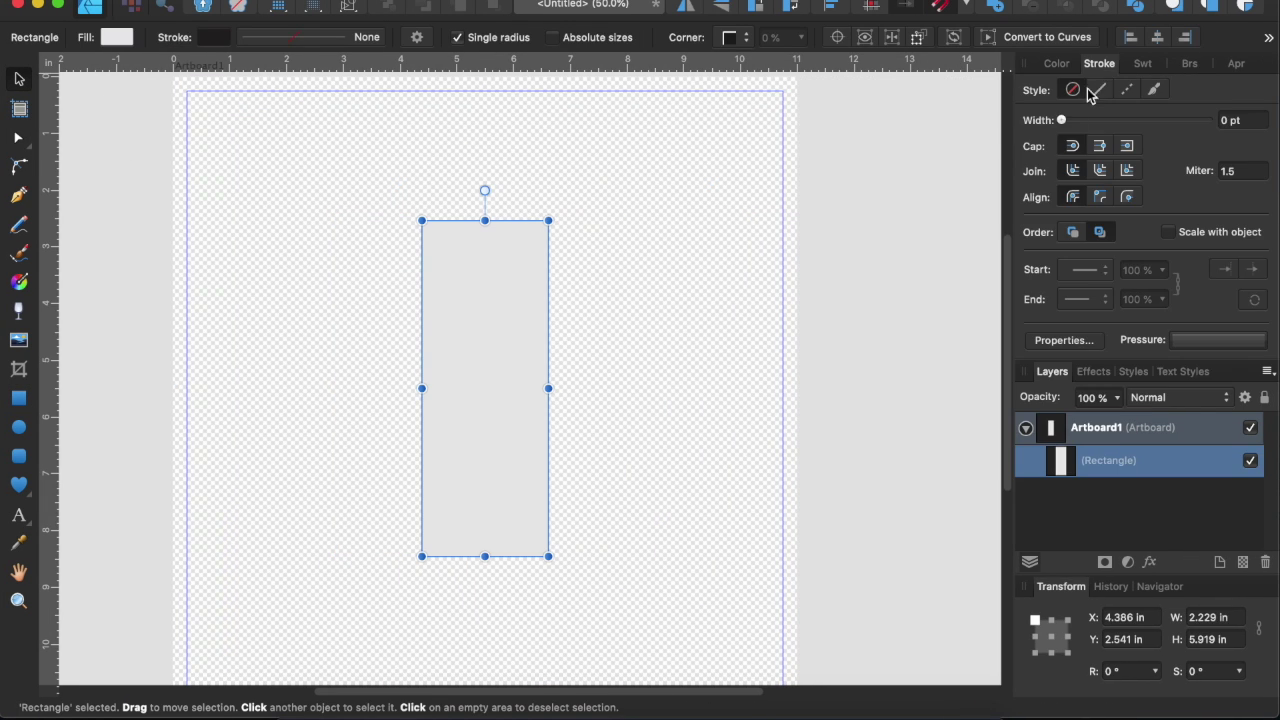
{"action": "left_click", "coordinate": [1056, 63]}
{"action": "left_click", "coordinate": [880, 400]}
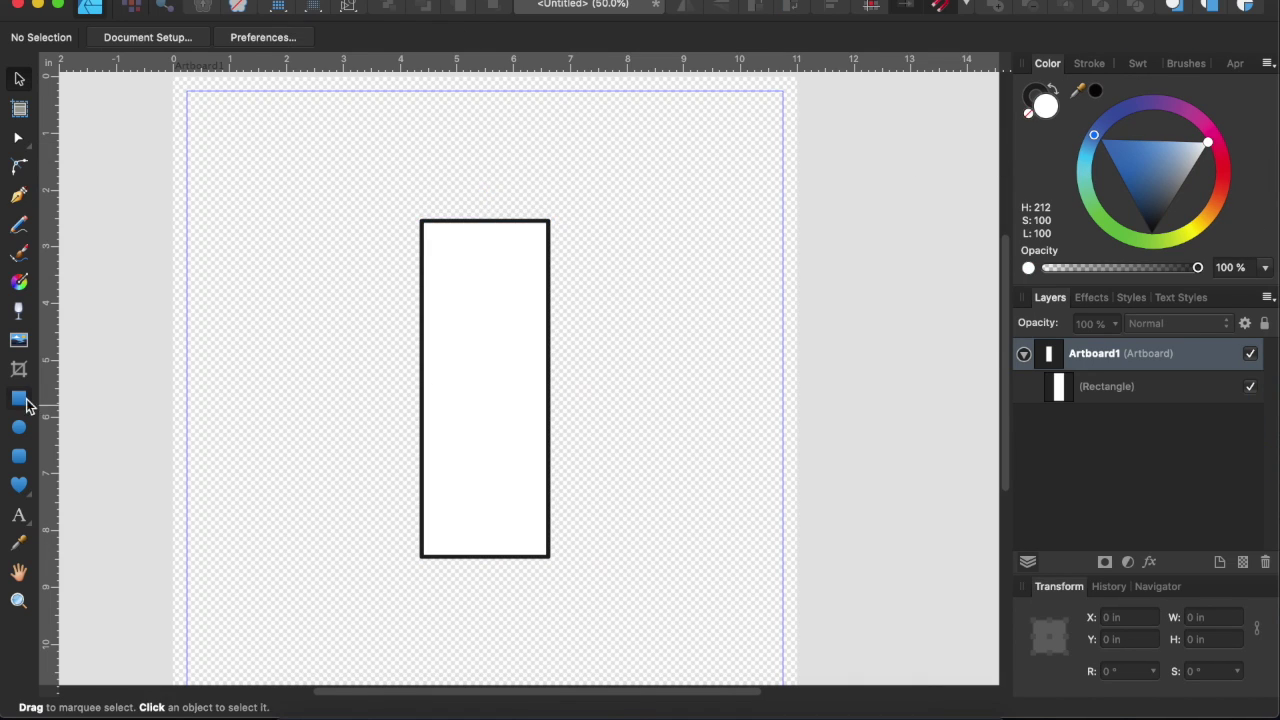
Add top and bottom cap rectangles, narrow them slightly and fully round their corners
{"action": "left_click_drag", "start_coordinate": [601, 268], "coordinate": [598, 266]}
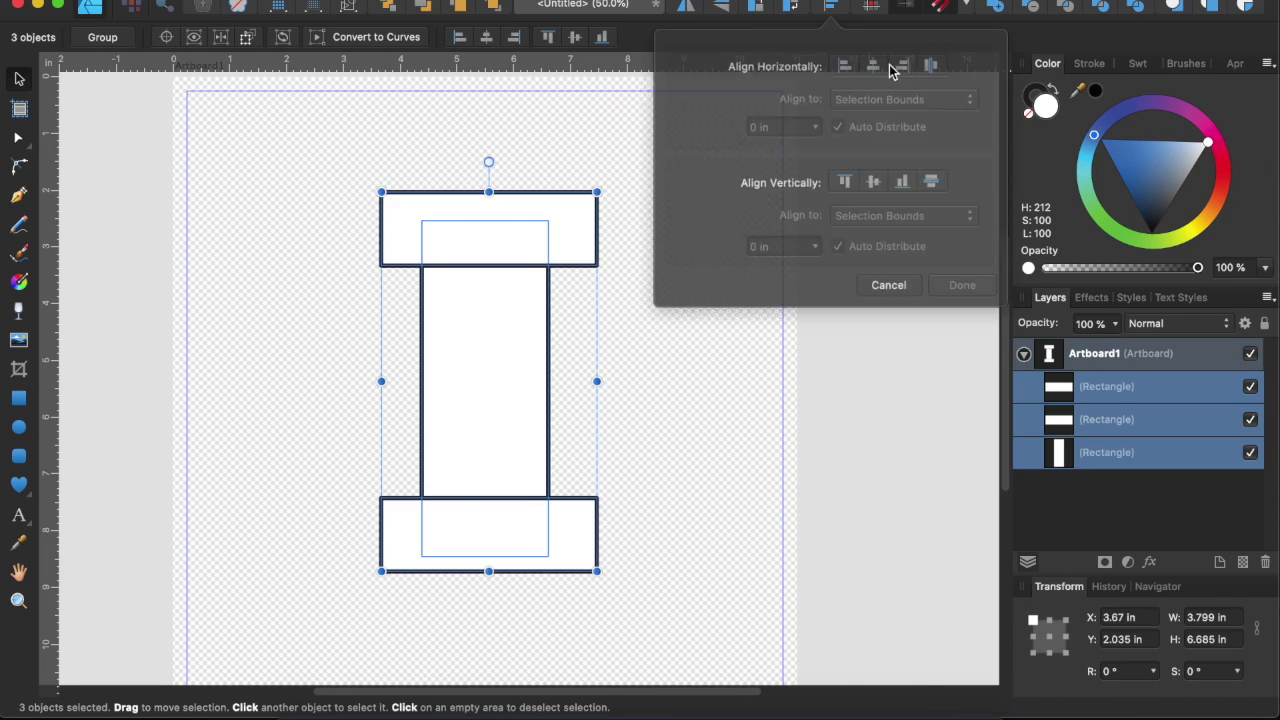
{"action": "scroll", "coordinate": [716, 381], "scroll_direction": "down", "scroll_amount": 2}
{"action": "left_click", "coordinate": [510, 200]}
{"action": "left_click", "coordinate": [510, 445], "text": "shift"}
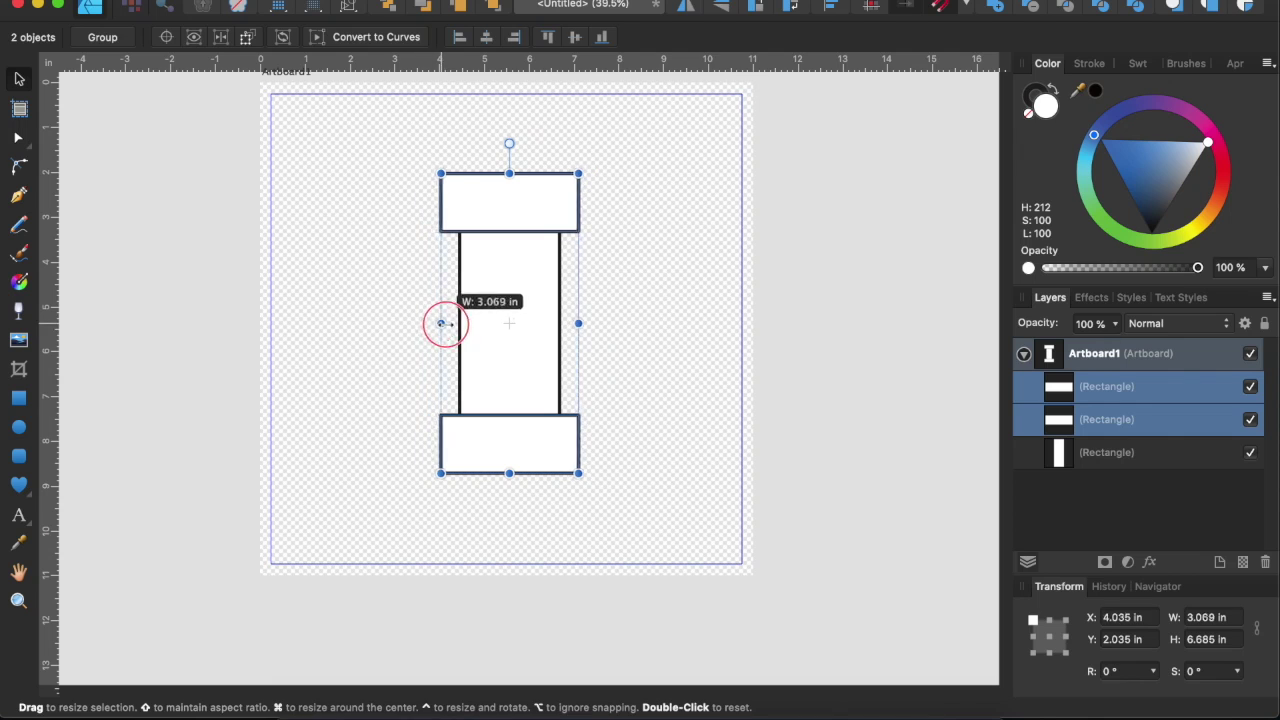
{"action": "left_click_drag", "start_coordinate": [441, 323], "coordinate": [444, 323]}
{"action": "key", "text": "c"}
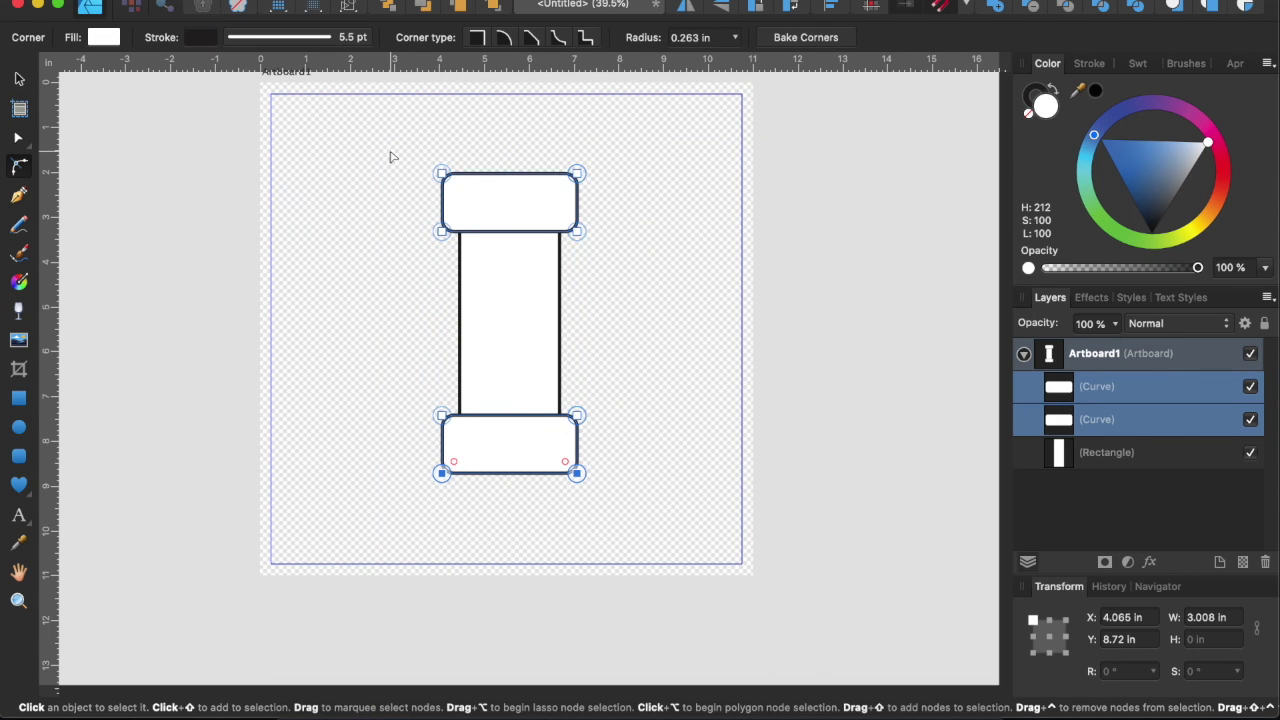
{"action": "left_click_drag", "start_coordinate": [580, 172], "coordinate": [560, 185]}
Draw a circular dome on the top cap and send it behind the cap
{"action": "key", "text": "Escape"}
{"action": "key", "text": "m"}
{"action": "scroll", "coordinate": [556, 140], "scroll_direction": "up", "scroll_amount": 3}
{"action": "left_click_drag", "start_coordinate": [383, 184], "coordinate": [521, 335]}
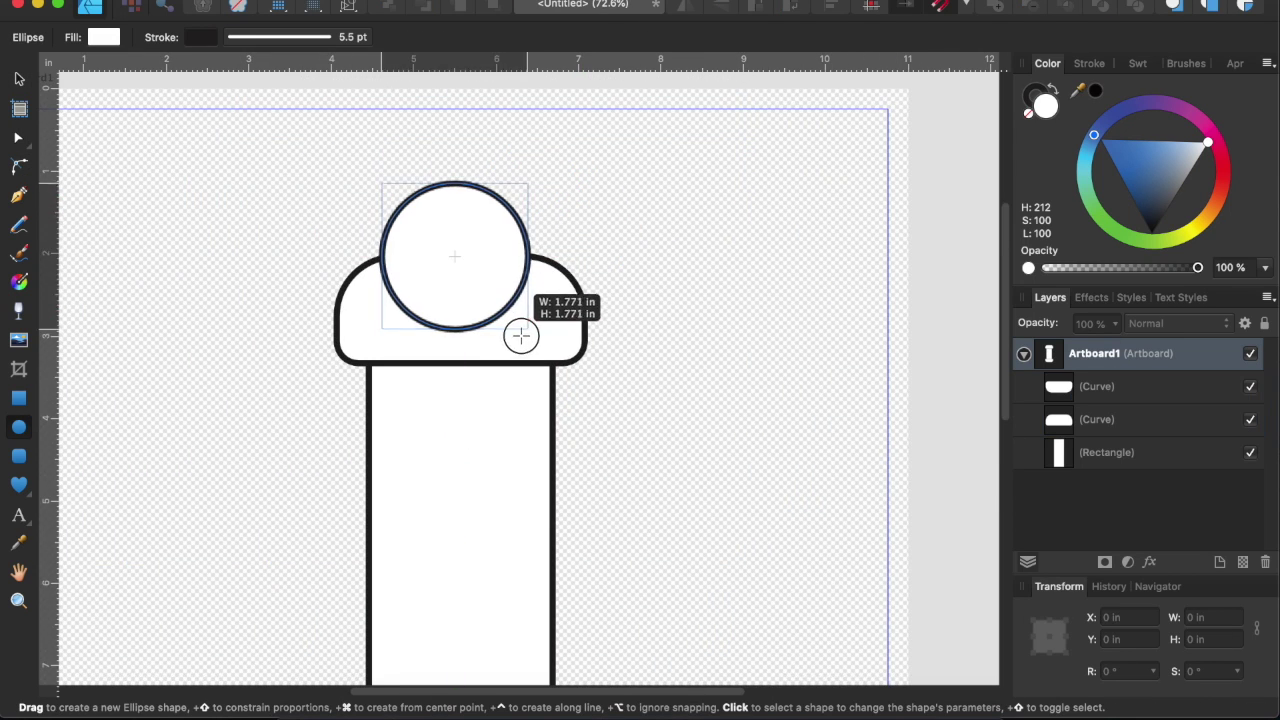
{"action": "key", "text": "super+shift+bracketleft"}
Select all four pole parts together
{"action": "key", "text": "v"}
{"action": "scroll", "coordinate": [800, 548], "scroll_direction": "down", "scroll_amount": 3}
{"action": "key", "text": "super+a"}
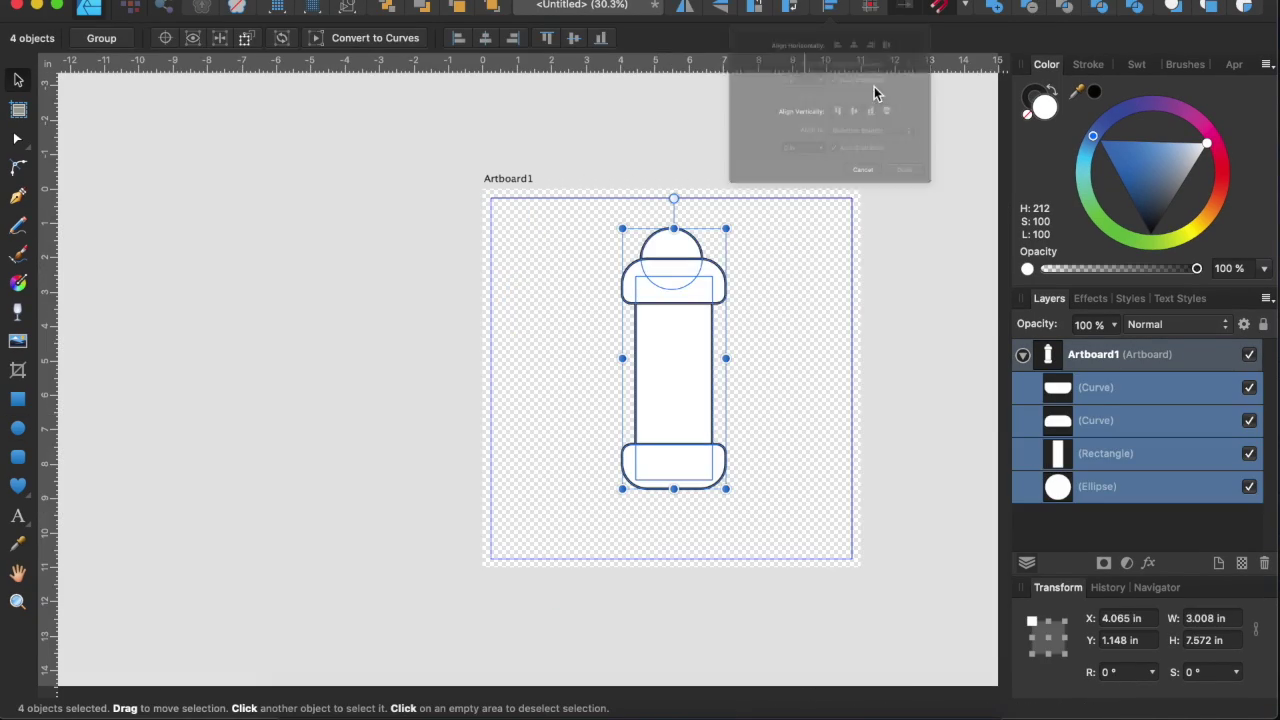
{"action": "left_click", "coordinate": [823, 391]}
{"action": "scroll", "coordinate": [823, 391], "scroll_direction": "up", "scroll_amount": 1}
{"action": "left_click_drag", "start_coordinate": [434, 177], "coordinate": [666, 523]}
Duplicate the pole, colour the top cap and dome grey-blue, and give the cap a linear gradient
{"action": "left_click_drag", "start_coordinate": [575, 360], "coordinate": [413, 360]}
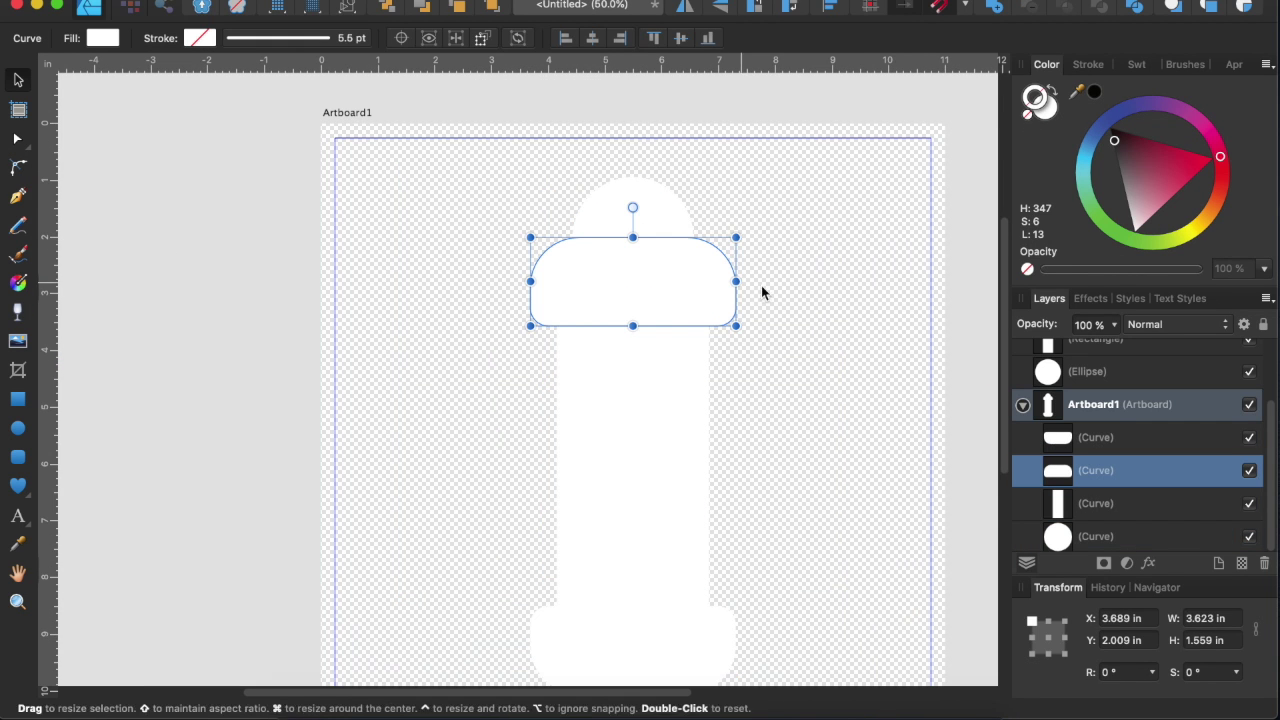
{"action": "left_click_drag", "start_coordinate": [1187, 185], "coordinate": [1177, 164]}
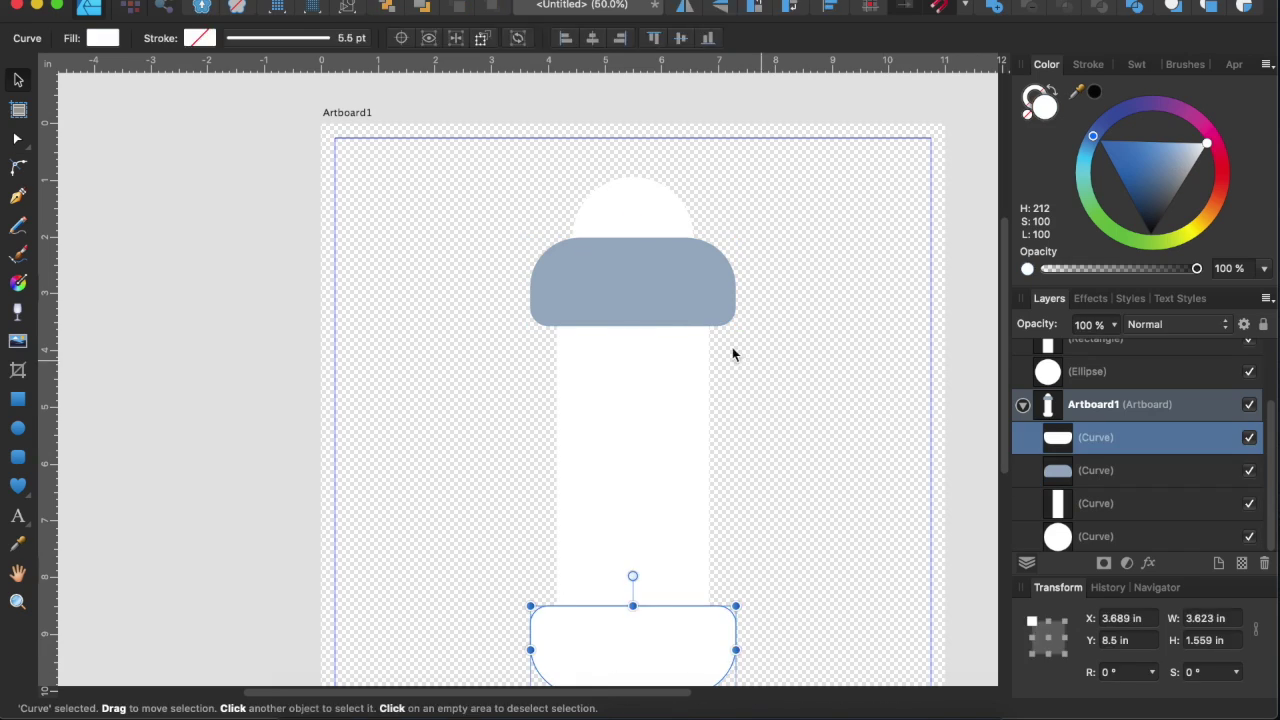
{"action": "left_click", "coordinate": [580, 230]}
{"action": "left_click", "coordinate": [600, 320]}
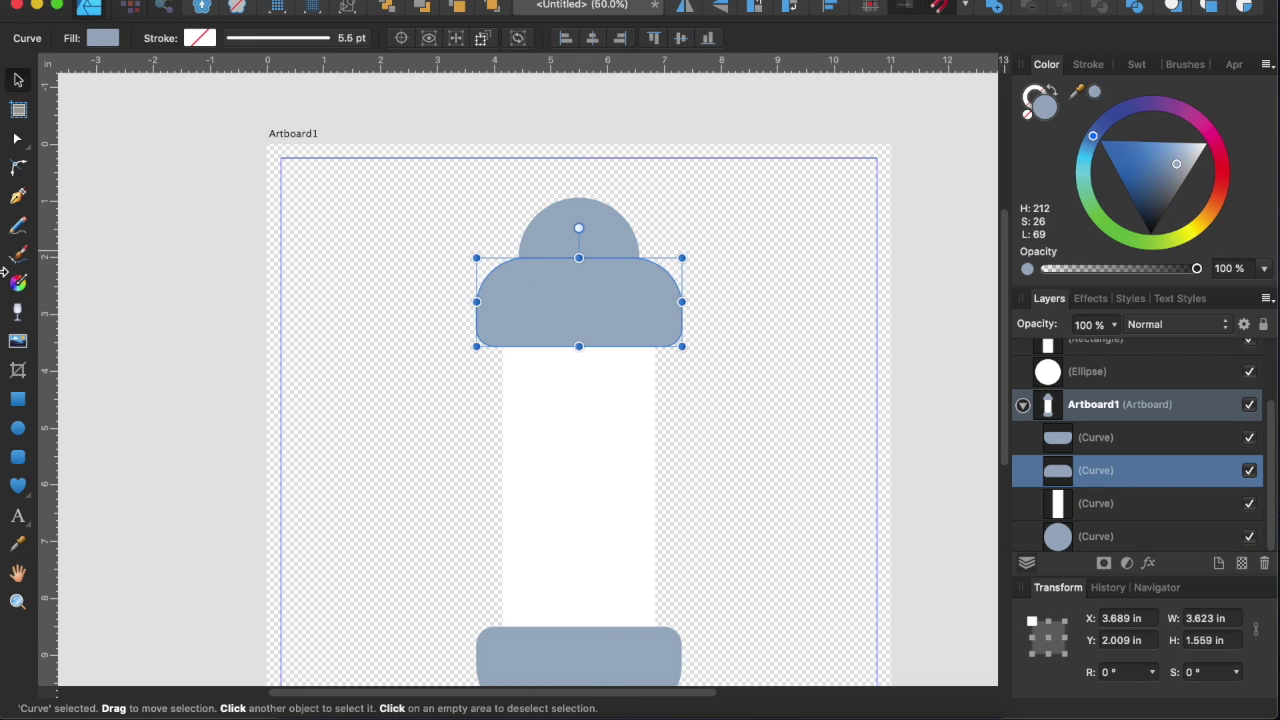
{"action": "left_click_drag", "start_coordinate": [454, 302], "coordinate": [717, 302]}
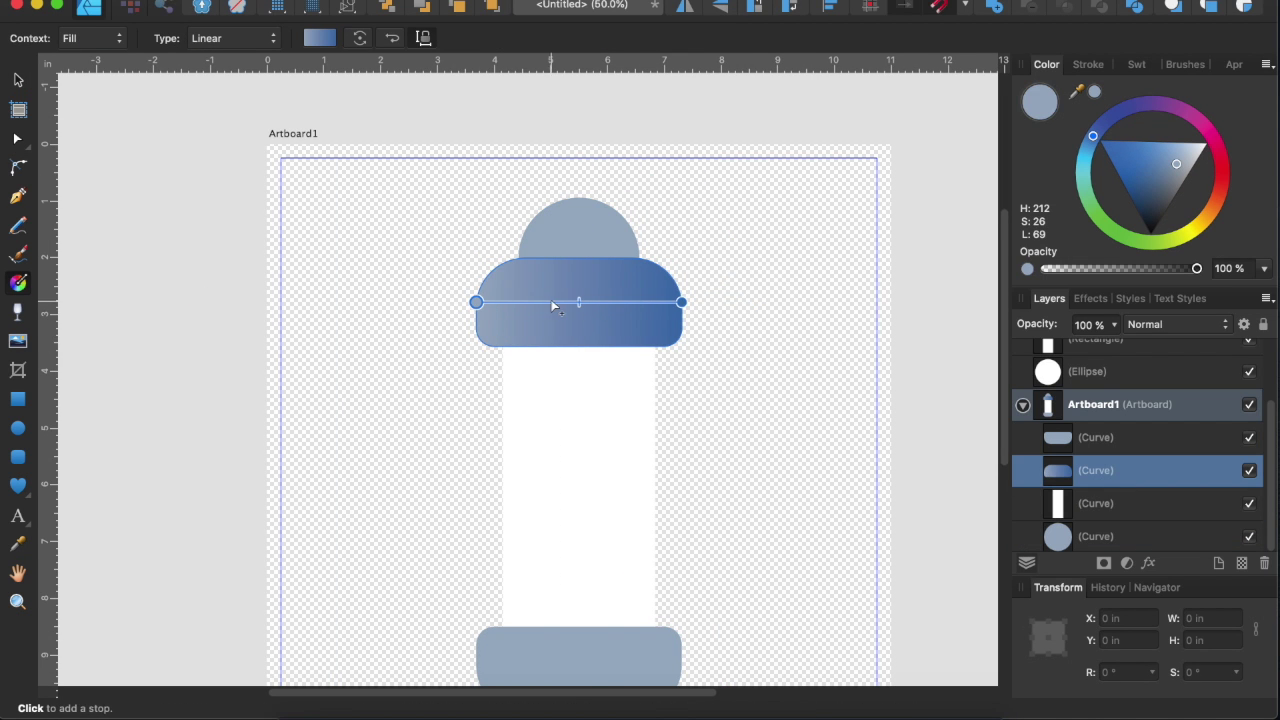
{"action": "left_click_drag", "start_coordinate": [1203, 160], "coordinate": [1190, 163]}
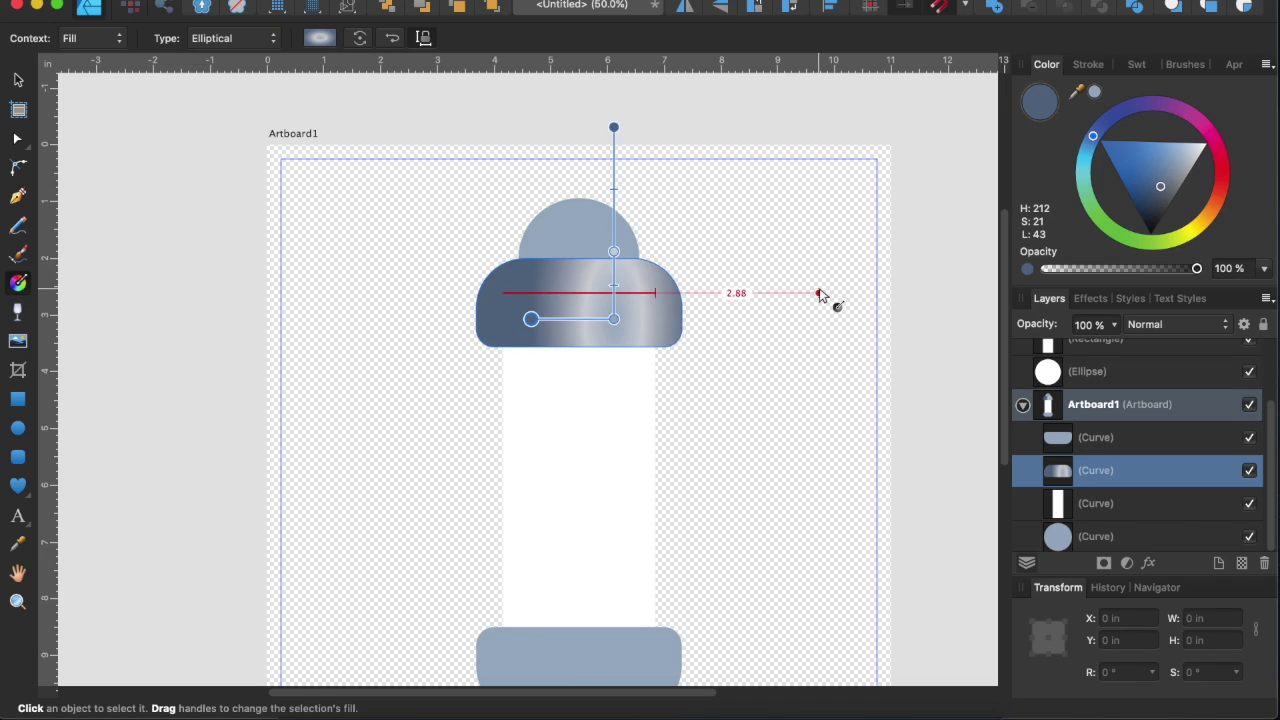
Rotate the bottom cap 180° and give the column a white-to-grey linear gradient
{"action": "key", "text": "v"}
{"action": "left_click", "coordinate": [574, 560]}
{"action": "left_click_drag", "start_coordinate": [574, 478], "coordinate": [582, 650]}
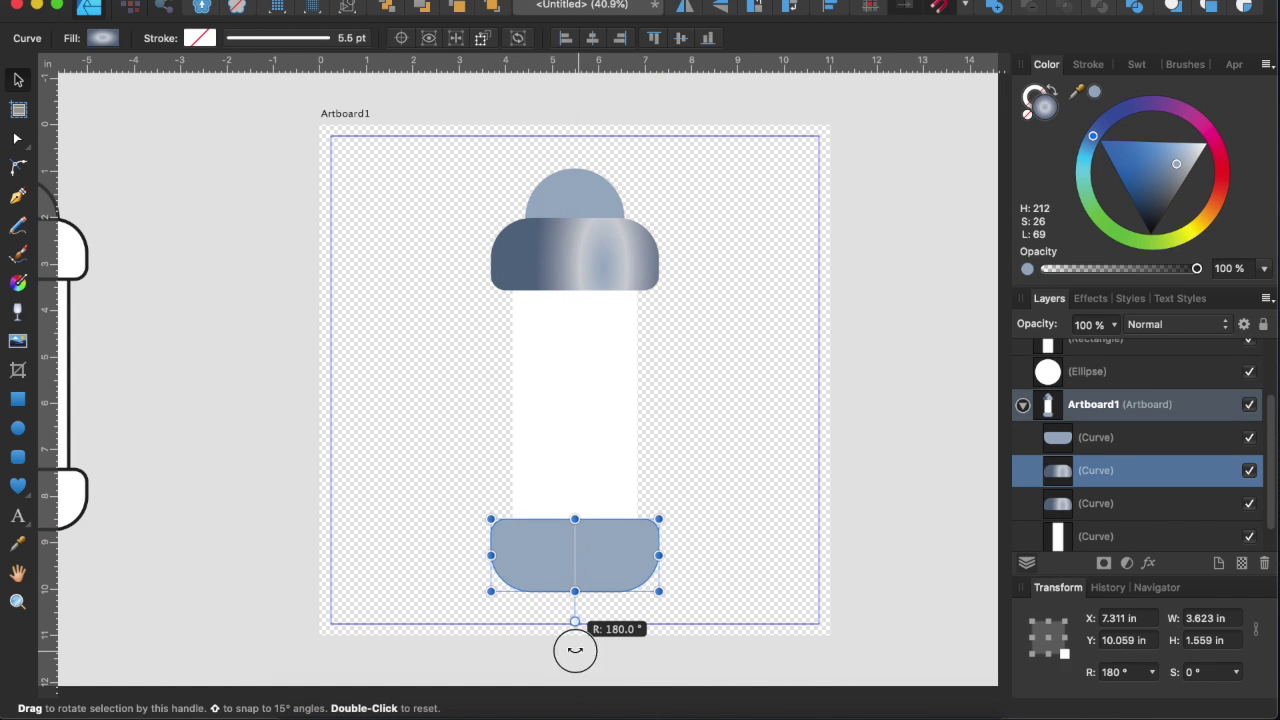
{"action": "left_click", "coordinate": [570, 378]}
{"action": "scroll", "coordinate": [570, 378], "scroll_direction": "up", "scroll_amount": 1}
{"action": "left_click_drag", "start_coordinate": [475, 397], "coordinate": [627, 397]}
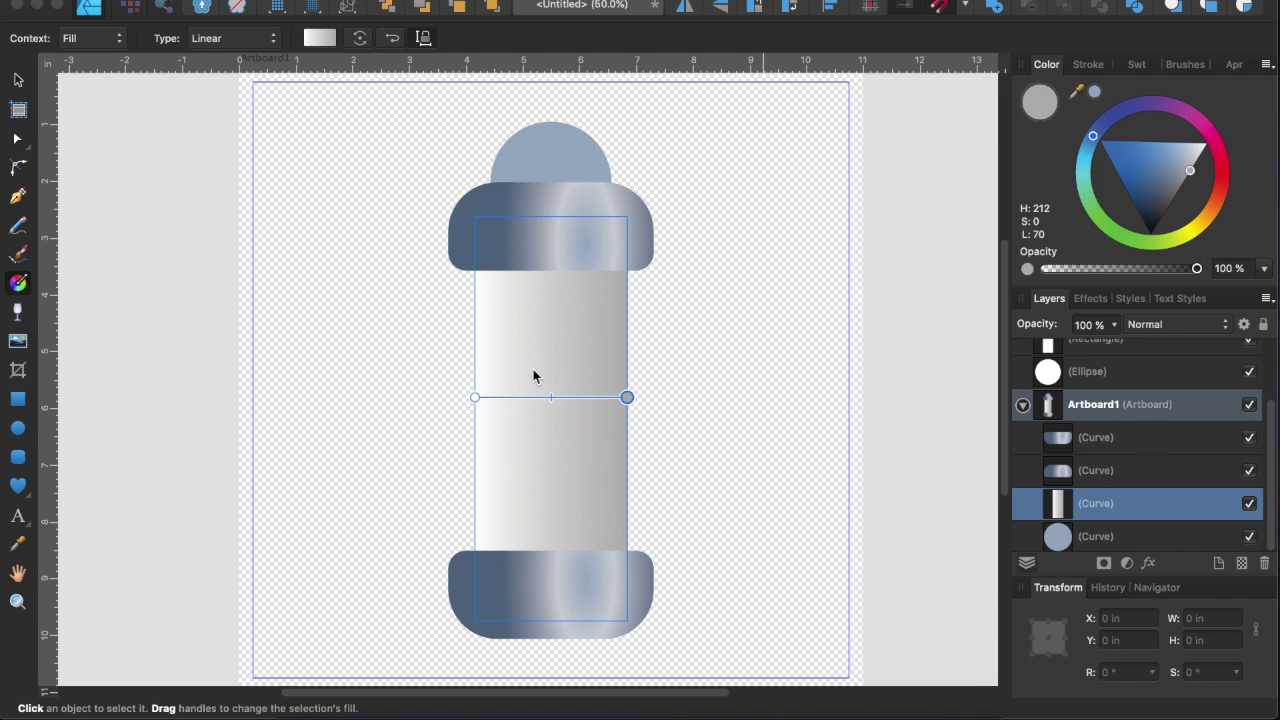
Shift the column's highlight right and apply a radial gradient swatch to the dome
{"action": "left_click_drag", "start_coordinate": [508, 397], "coordinate": [571, 397]}
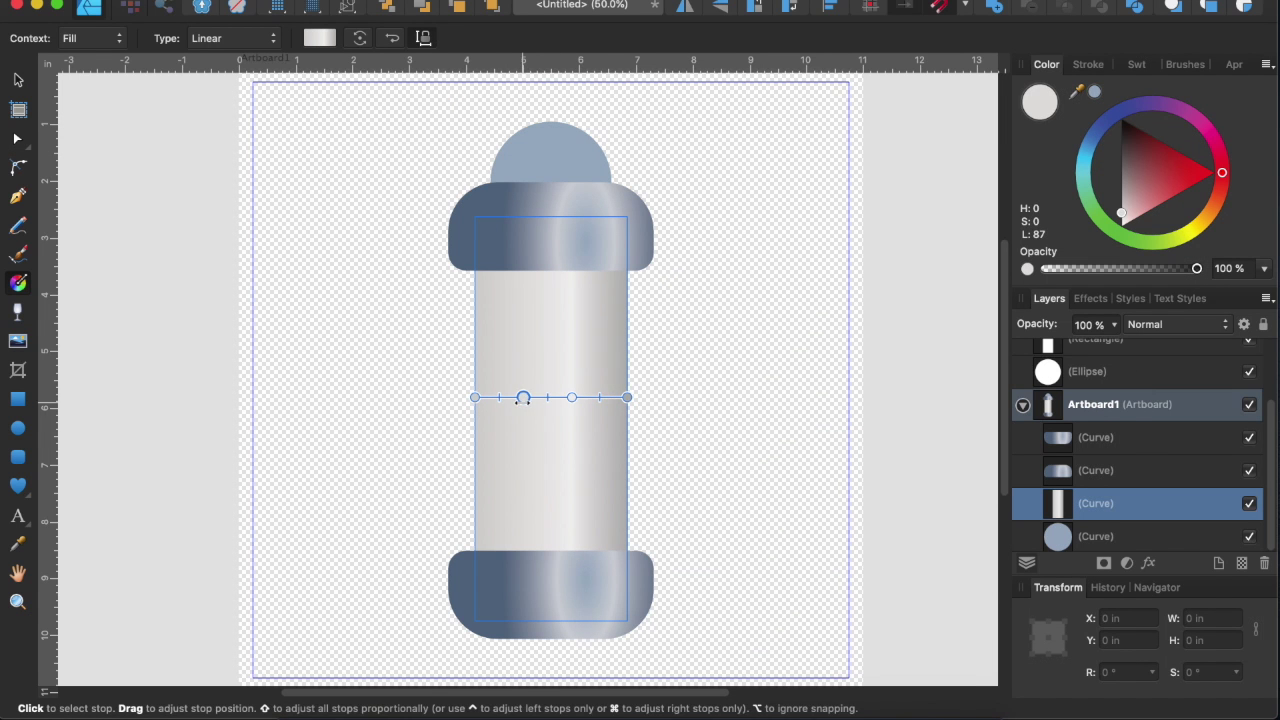
{"action": "key", "text": "v"}
{"action": "left_click", "coordinate": [563, 131]}
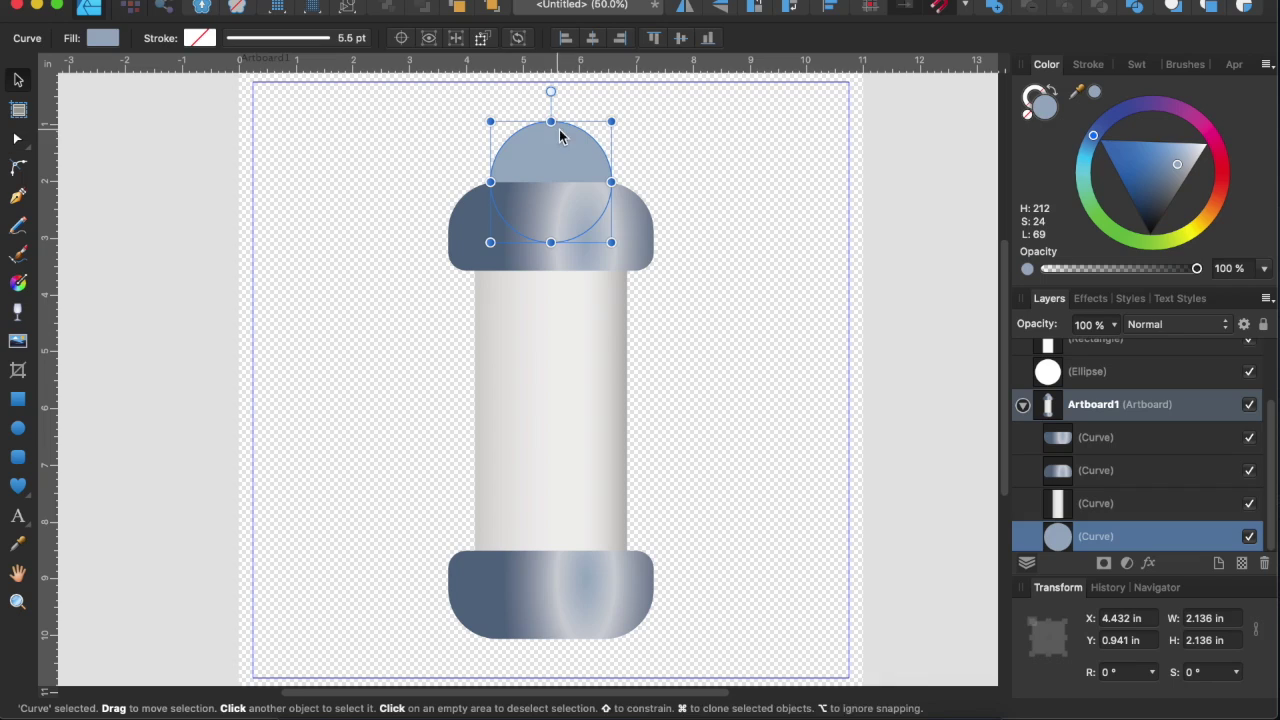
{"action": "left_click", "coordinate": [560, 205]}
{"action": "left_click", "coordinate": [1137, 64]}
{"action": "left_click", "coordinate": [1095, 170]}
{"action": "left_click", "coordinate": [1137, 212]}
{"action": "left_click", "coordinate": [550, 150]}
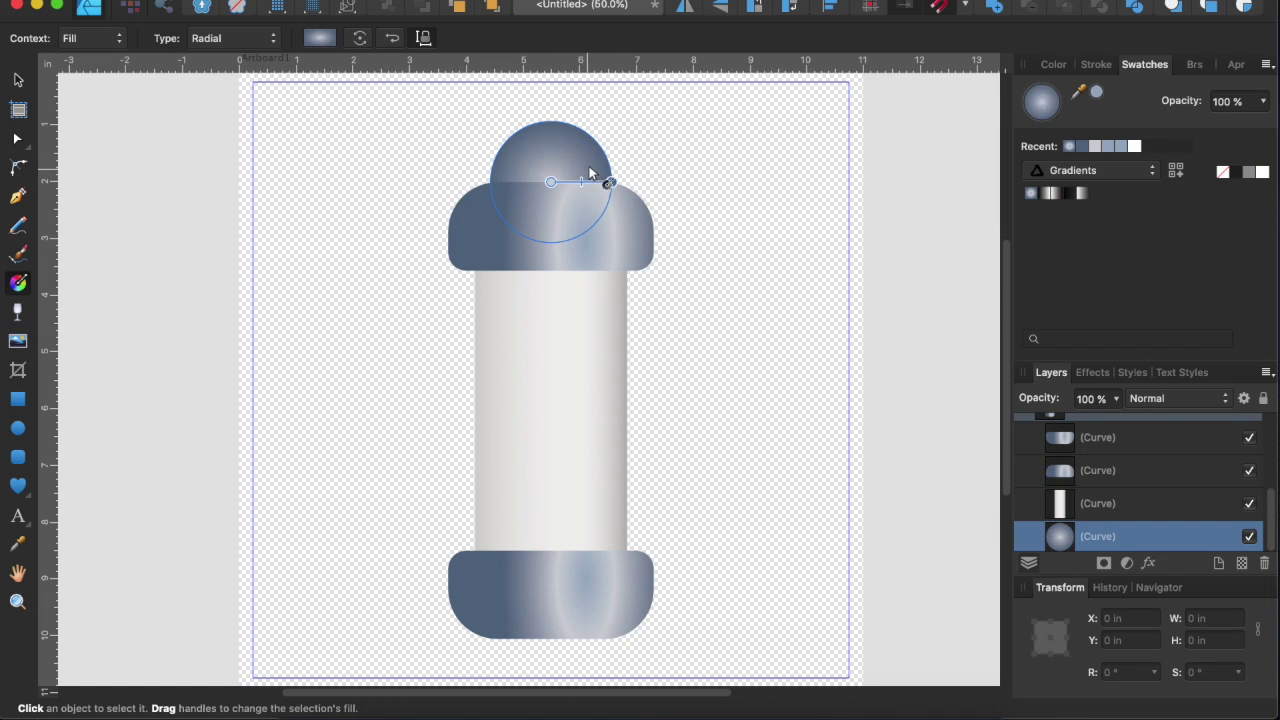
Soften the top and bottom cap gradients, then draw a stripe rectangle left of the pole
{"action": "key", "text": "v"}
{"action": "left_click", "coordinate": [561, 233]}
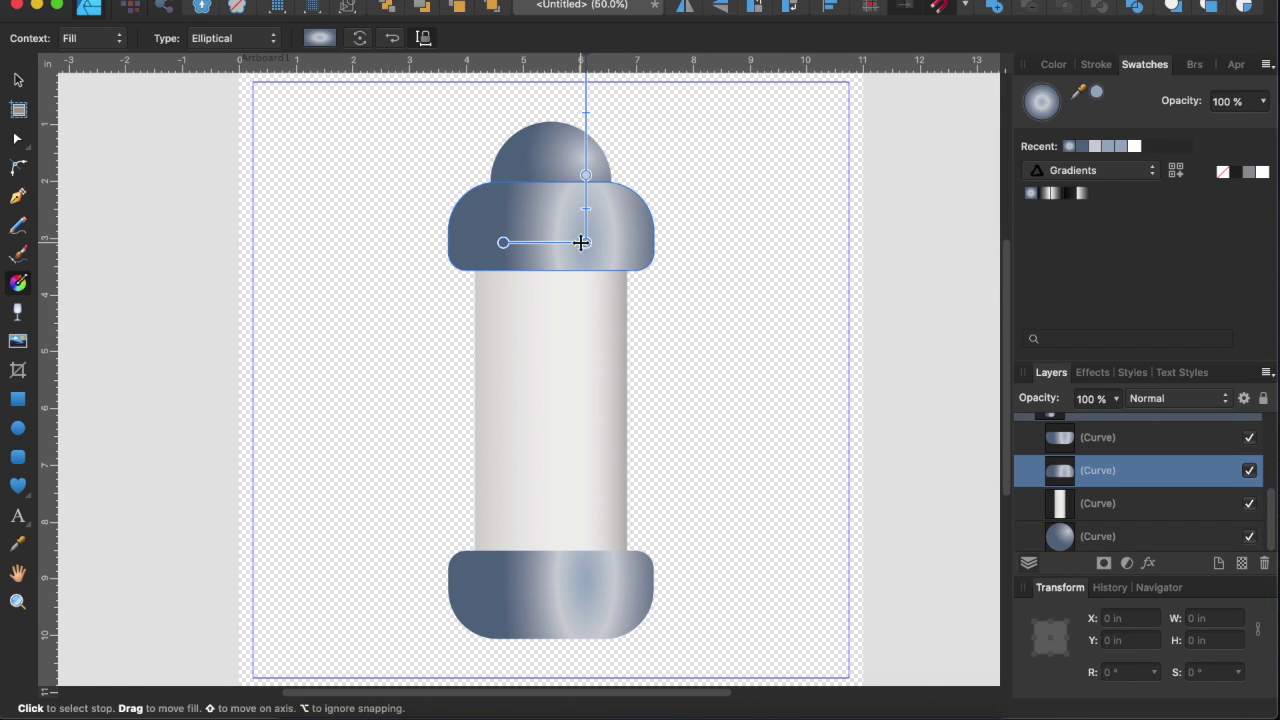
{"action": "left_click", "coordinate": [563, 592]}
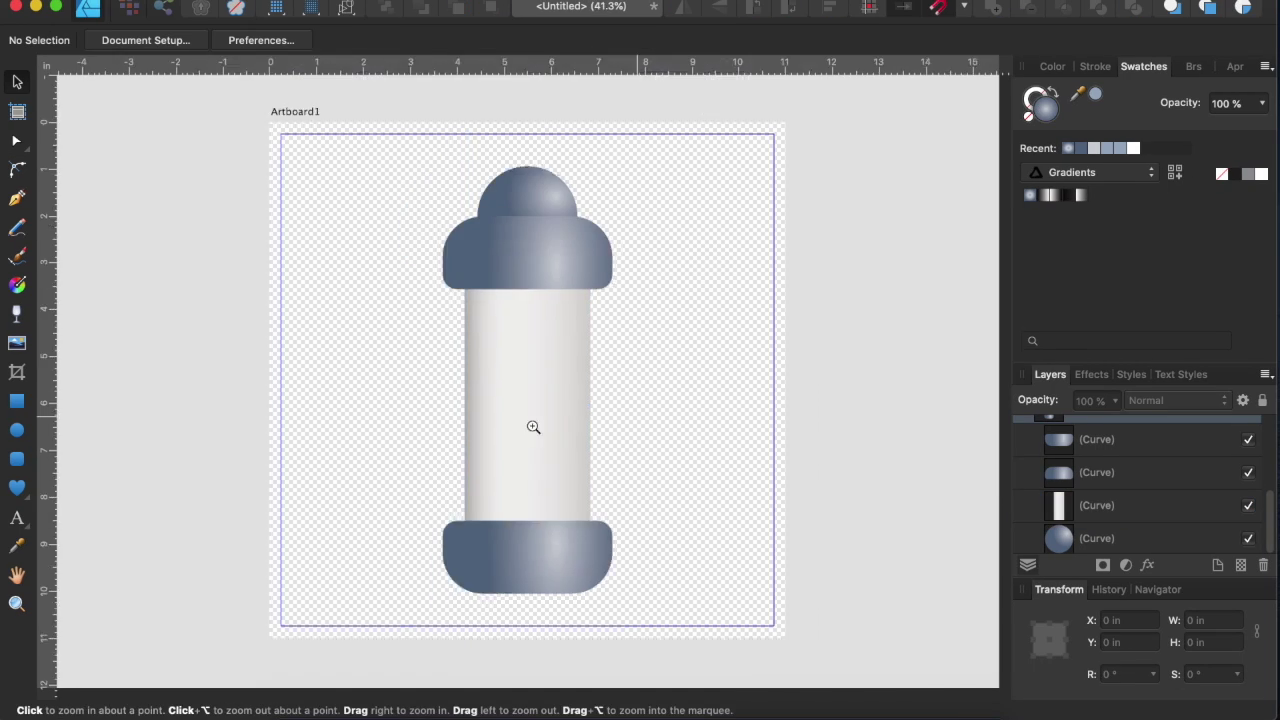
{"action": "left_click", "coordinate": [533, 427]}
{"action": "key", "text": "v"}
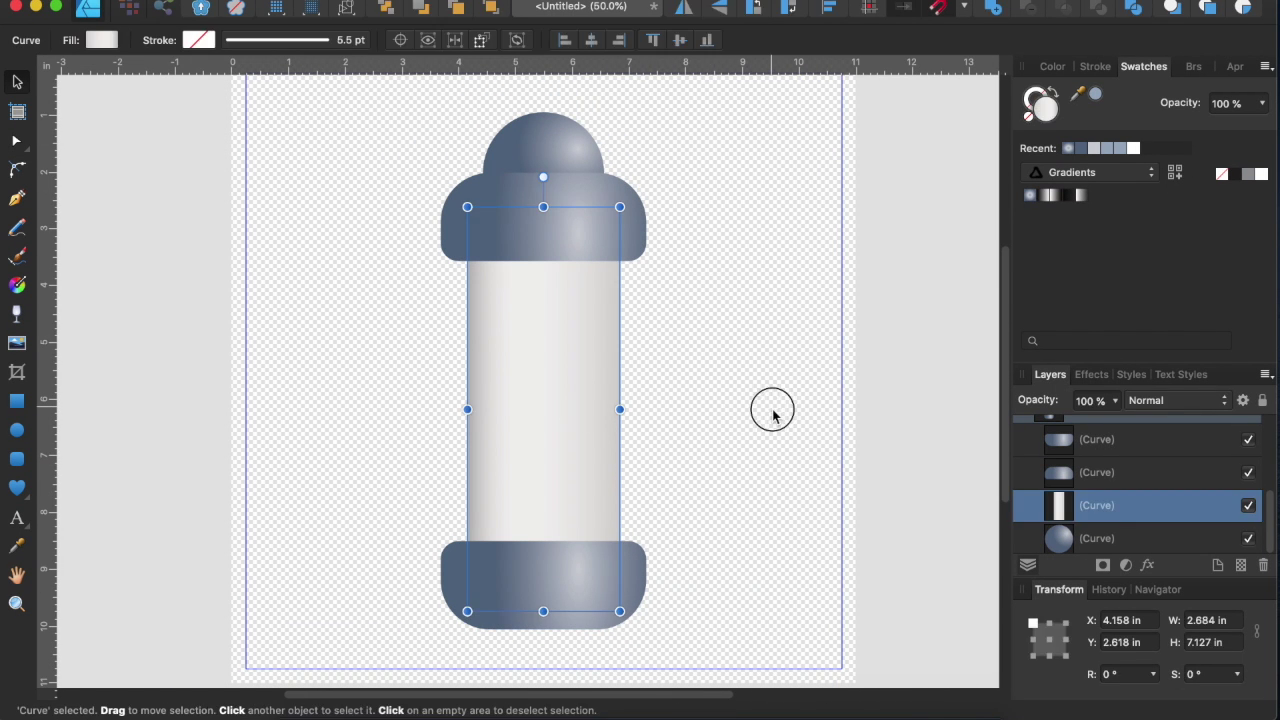
{"action": "left_click", "coordinate": [17, 400]}
{"action": "left_click_drag", "start_coordinate": [338, 540], "coordinate": [404, 310]}
Make a blue copy of the red rectangle right of the pole and tilt the red one
{"action": "left_click", "coordinate": [1095, 172]}
{"action": "left_click_drag", "start_coordinate": [387, 374], "coordinate": [758, 374]}
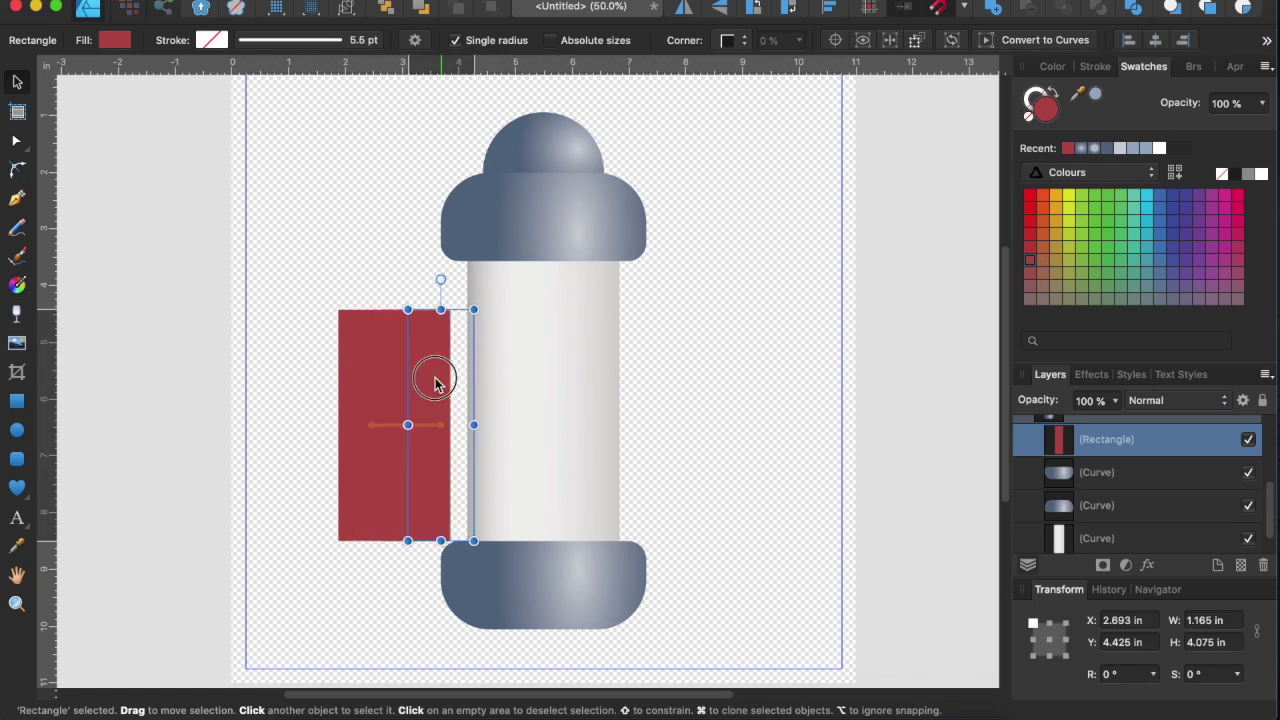
{"action": "left_click", "coordinate": [1172, 272]}
{"action": "left_click", "coordinate": [371, 320]}
{"action": "left_click", "coordinate": [373, 295]}
{"action": "left_click", "coordinate": [371, 330]}
{"action": "left_click_drag", "start_coordinate": [372, 283], "coordinate": [384, 246]}
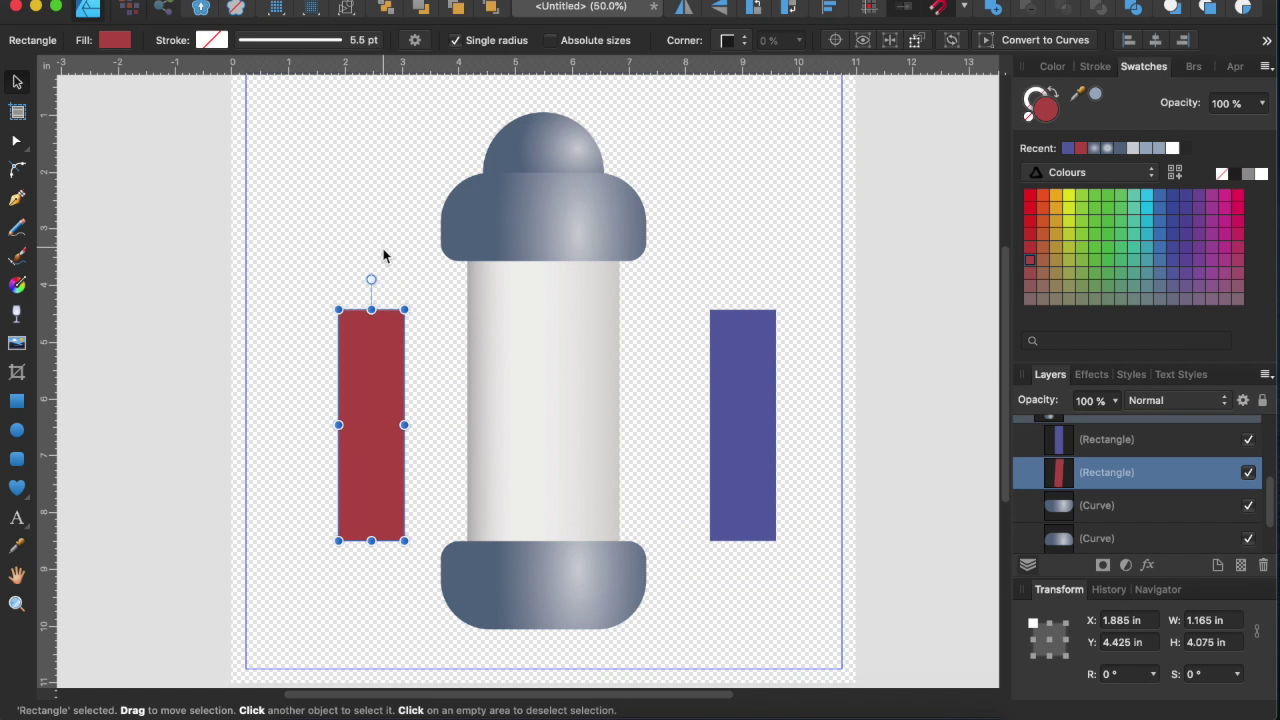
{"action": "left_click_drag", "start_coordinate": [371, 420], "coordinate": [829, 371]}
Rotate the blue rectangle into a steep diagonal stripe across the pole
{"action": "scroll", "coordinate": [829, 371], "scroll_direction": "down", "scroll_amount": 2}
{"action": "left_click", "coordinate": [778, 423]}
{"action": "key", "text": "v"}
{"action": "left_click_drag", "start_coordinate": [795, 250], "coordinate": [806, 263]}
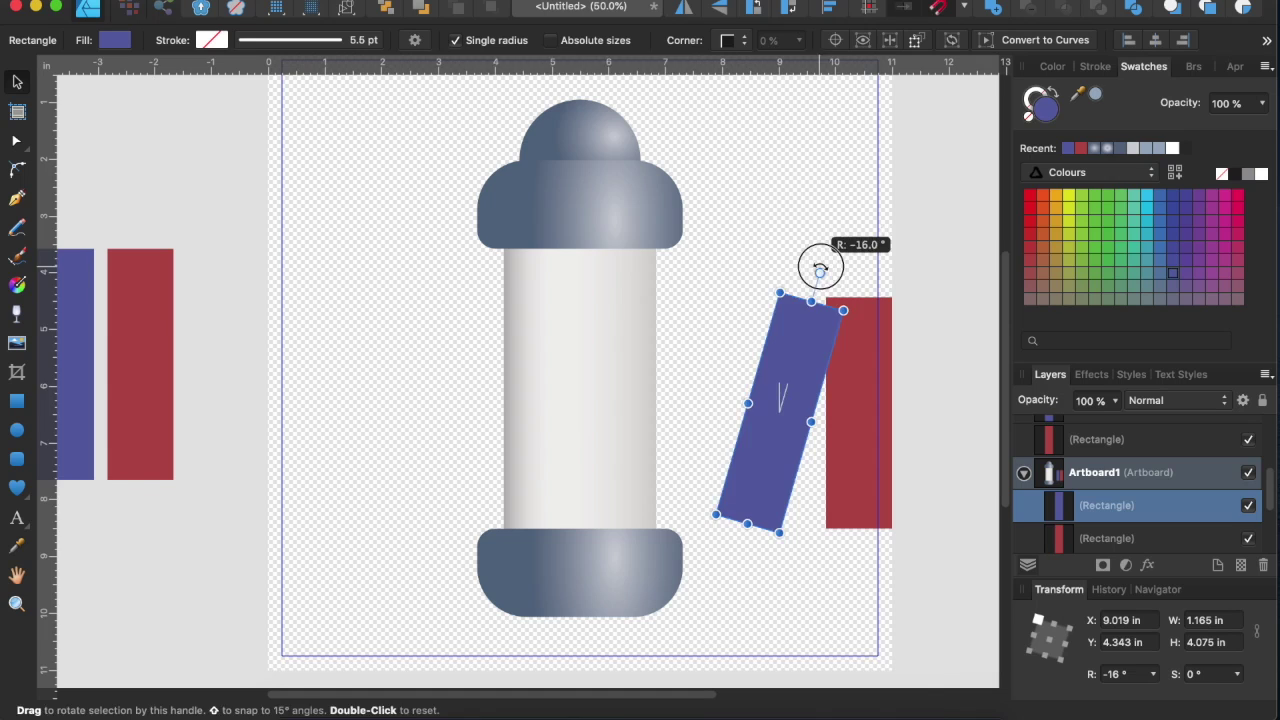
{"action": "left_click_drag", "start_coordinate": [780, 400], "coordinate": [545, 380]}
{"action": "left_click_drag", "start_coordinate": [612, 262], "coordinate": [636, 303]}
{"action": "left_click_drag", "start_coordinate": [685, 250], "coordinate": [698, 285]}
{"action": "left_click_drag", "start_coordinate": [612, 333], "coordinate": [640, 307]}
Place a red copy of the stripe lower on the pole and delete the spare rectangle
{"action": "left_click", "coordinate": [850, 420]}
{"action": "left_click_drag", "start_coordinate": [605, 350], "coordinate": [609, 480]}
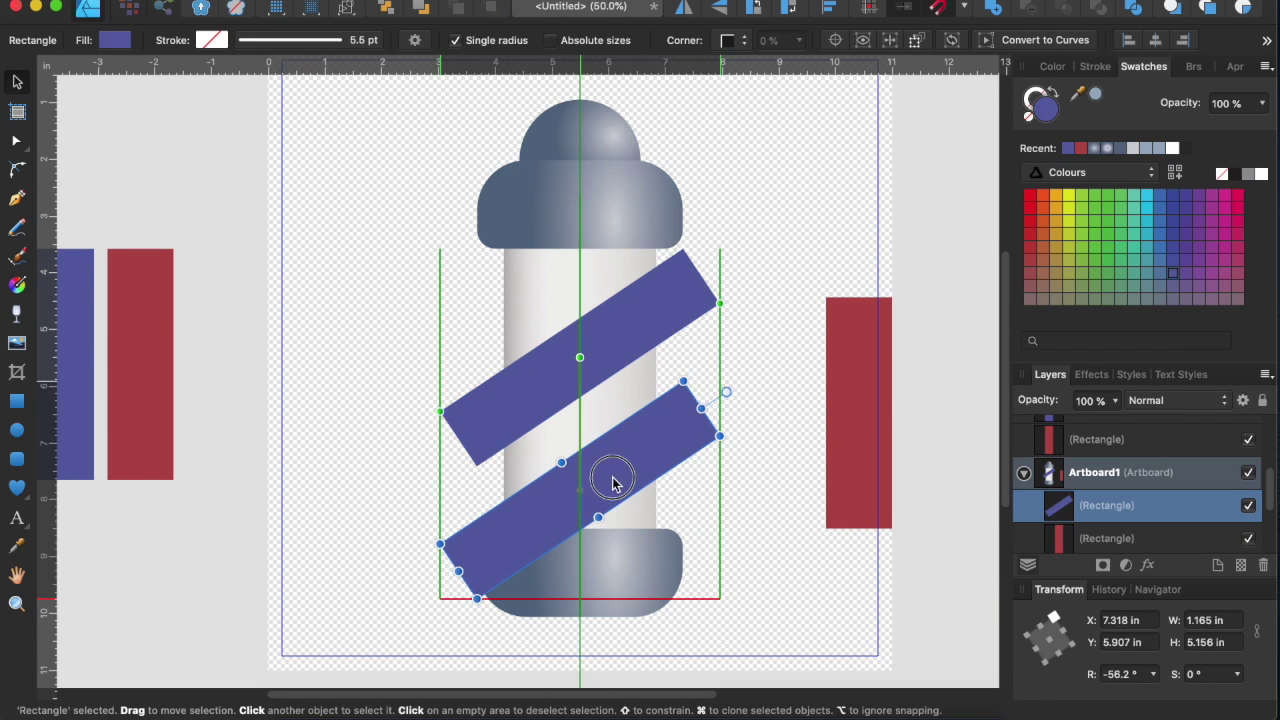
{"action": "key", "text": "i"}
{"action": "left_click", "coordinate": [835, 437]}
{"action": "key", "text": "v"}
{"action": "key", "text": "Delete"}
{"action": "left_click", "coordinate": [600, 340]}
Convert both stripes to curves and bend their edges to wrap around the pole
{"action": "left_click", "coordinate": [706, 360]}
{"action": "left_click", "coordinate": [580, 350]}
{"action": "left_click", "coordinate": [600, 480], "text": "shift"}
{"action": "left_click", "coordinate": [409, 40]}
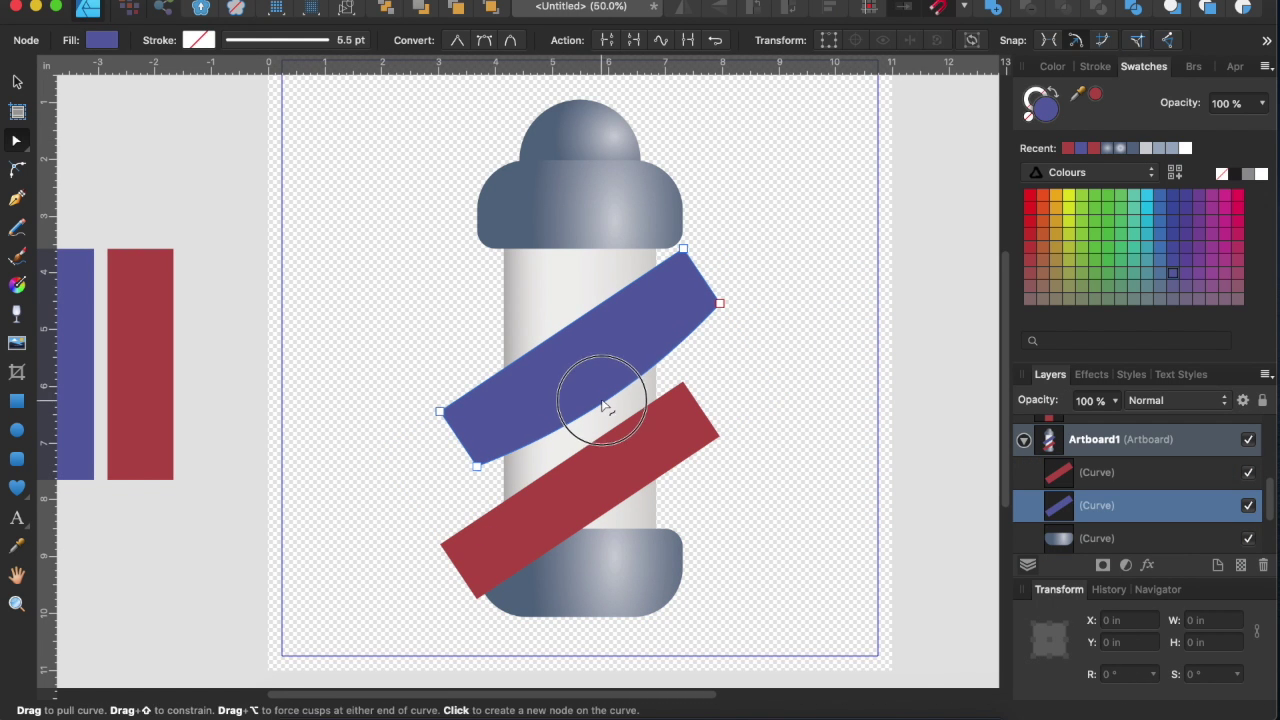
{"action": "left_click_drag", "start_coordinate": [575, 340], "coordinate": [575, 315]}
{"action": "left_click", "coordinate": [666, 437]}
{"action": "left_click_drag", "start_coordinate": [580, 500], "coordinate": [585, 525]}
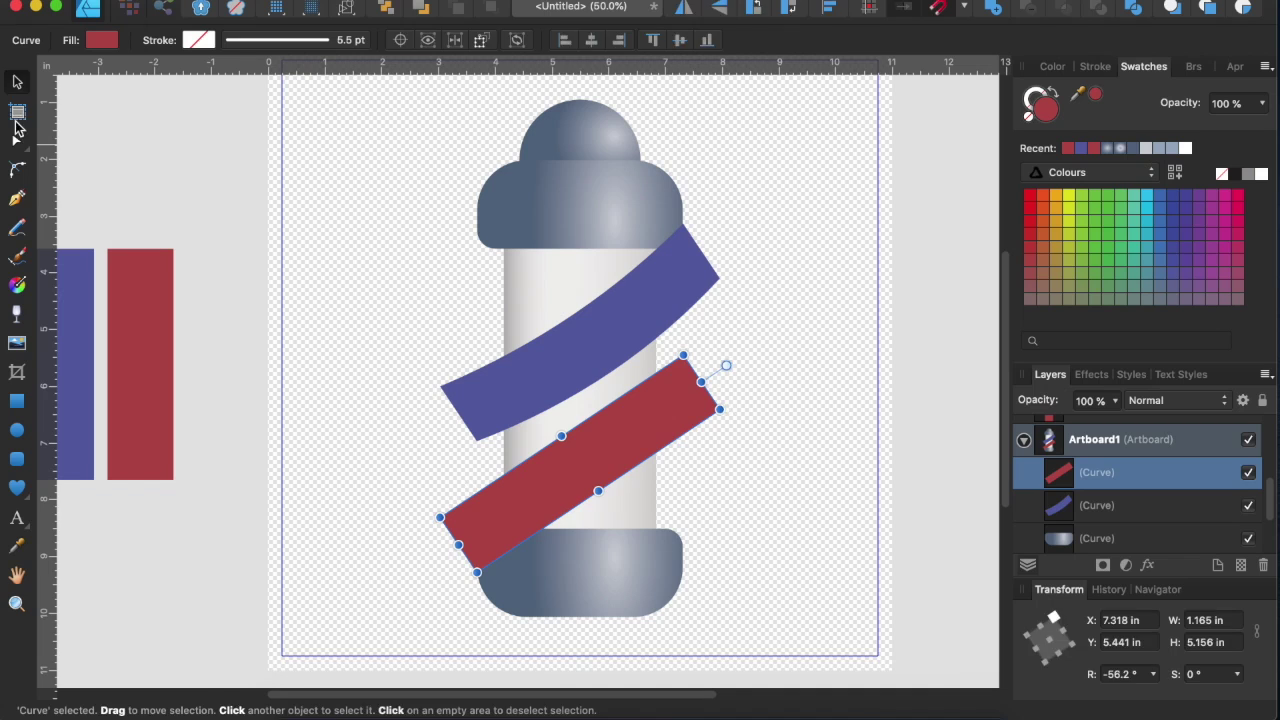
Clip the blue and red stripes inside the pole column and remove the old stripes
{"action": "key", "text": "v"}
{"action": "left_click", "coordinate": [588, 286]}
{"action": "left_click", "coordinate": [575, 320], "text": "shift"}
{"action": "key", "text": "v"}
{"action": "left_click", "coordinate": [690, 400]}
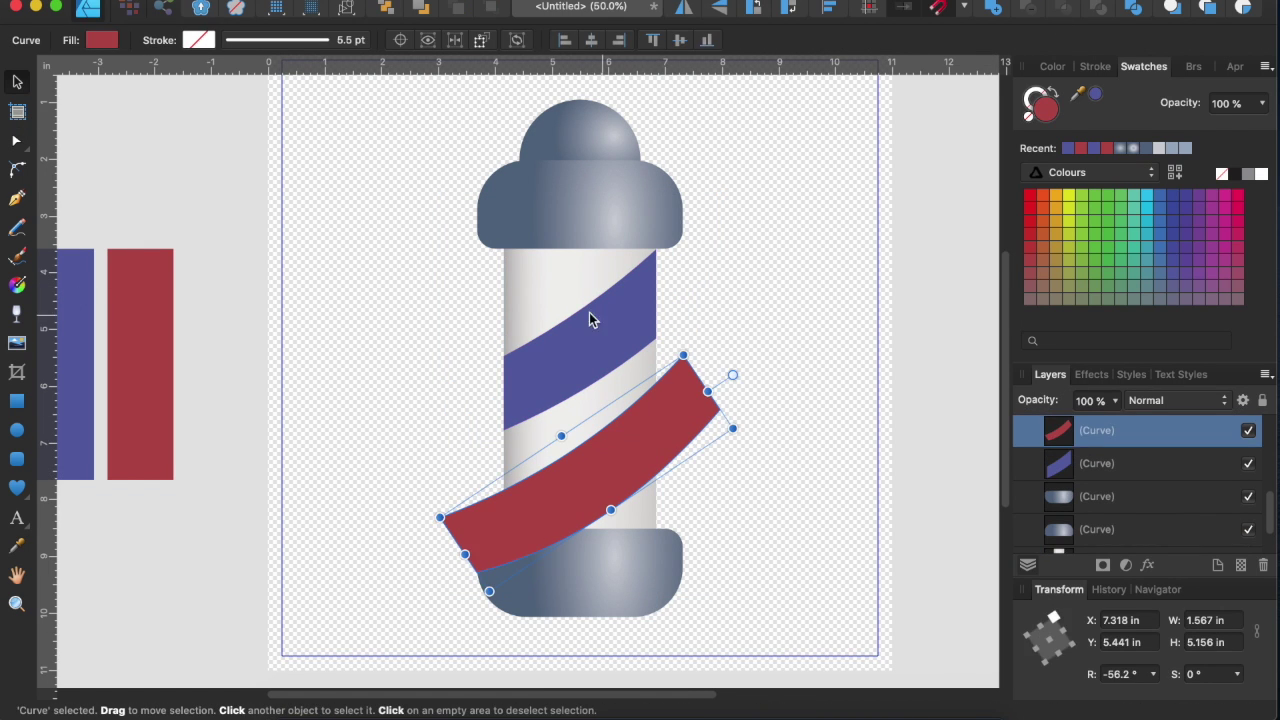
{"action": "left_click", "coordinate": [646, 451]}
{"action": "left_click", "coordinate": [620, 410], "text": "shift"}
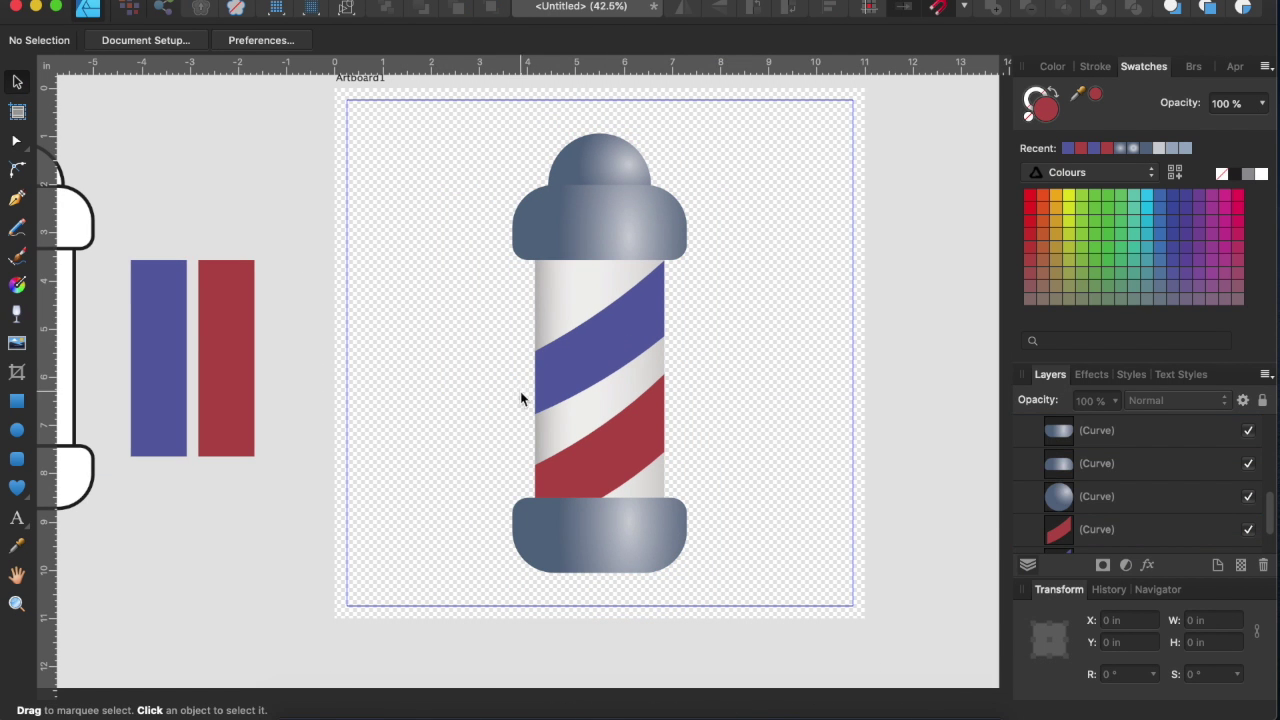
{"action": "key", "text": "Delete"}
Place tilted copies of the blue and red stripes down the length of the pole
{"action": "left_click_drag", "start_coordinate": [166, 360], "coordinate": [620, 286], "text": "alt"}
{"action": "mouse_move", "coordinate": [680, 258]}
{"action": "left_mouse_down"}
{"action": "mouse_move", "coordinate": [735, 308]}
{"action": "mouse_move", "coordinate": [737, 345]}
{"action": "left_mouse_up"}
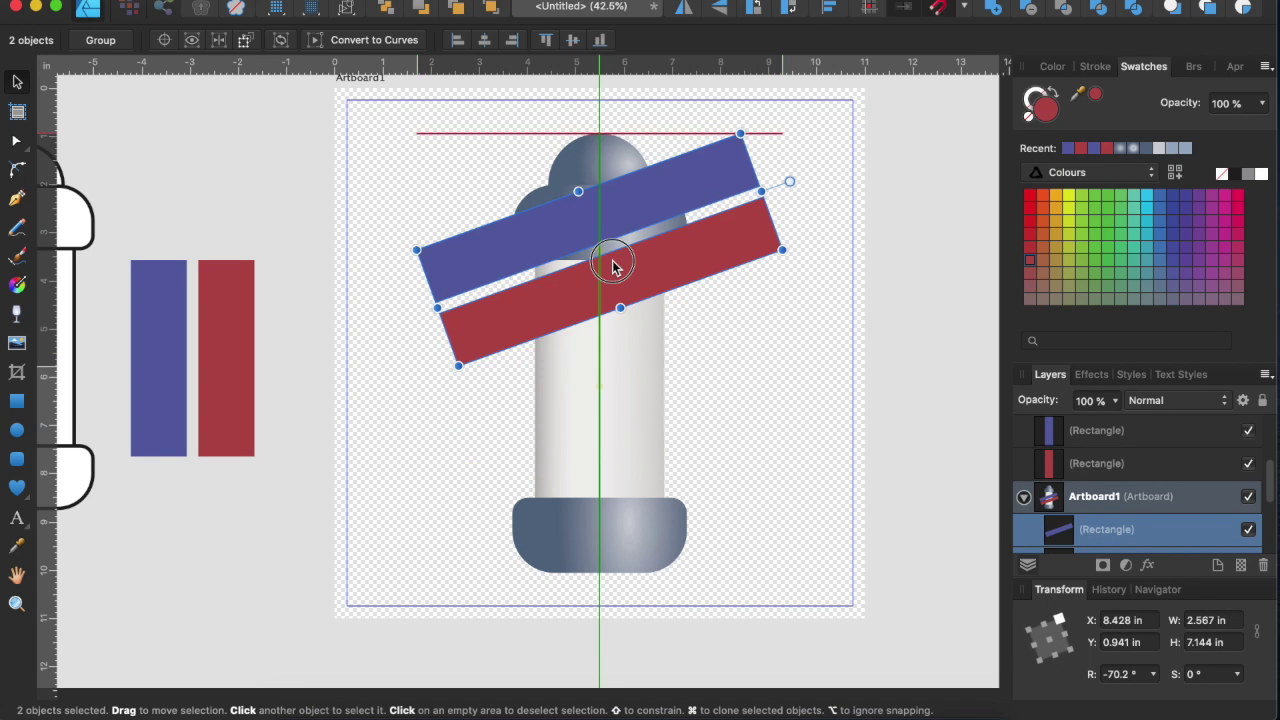
{"action": "left_click_drag", "start_coordinate": [690, 320], "coordinate": [720, 477]}
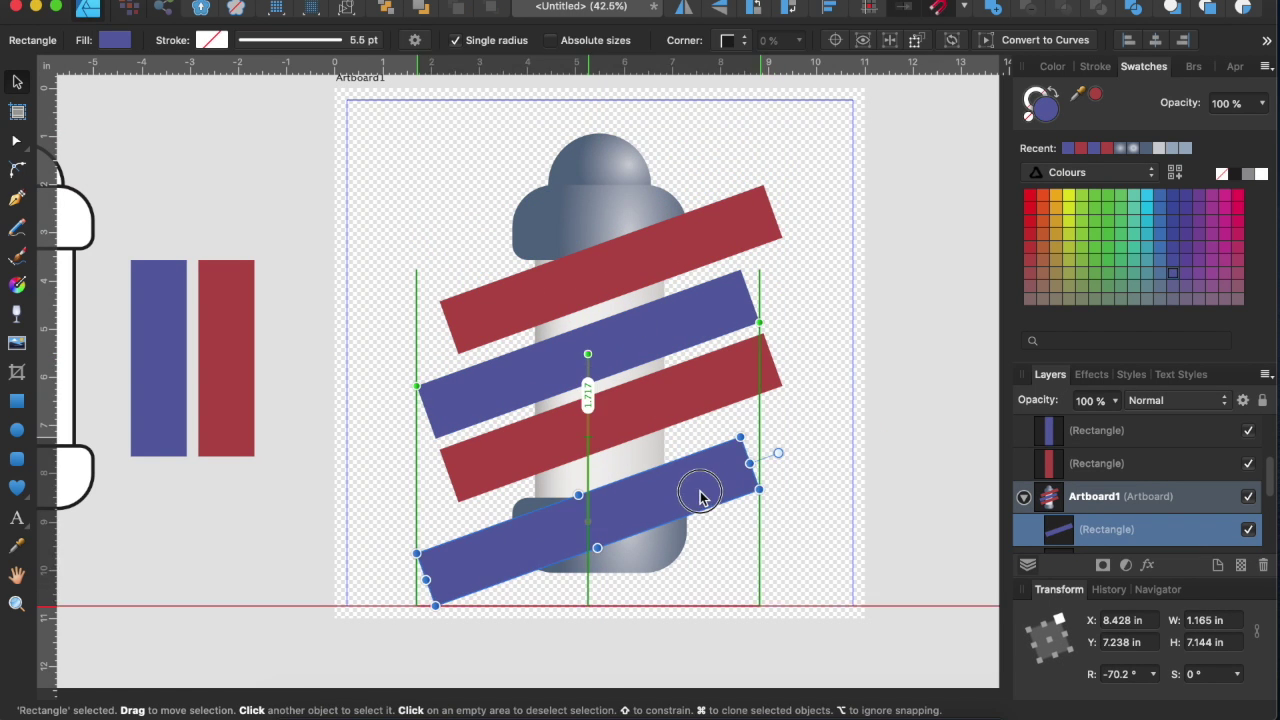
{"action": "scroll", "coordinate": [715, 450], "scroll_direction": "up", "scroll_amount": 1}
Fade all four stripes to 64% opacity
{"action": "left_click", "coordinate": [653, 420]}
{"action": "left_click", "coordinate": [671, 486]}
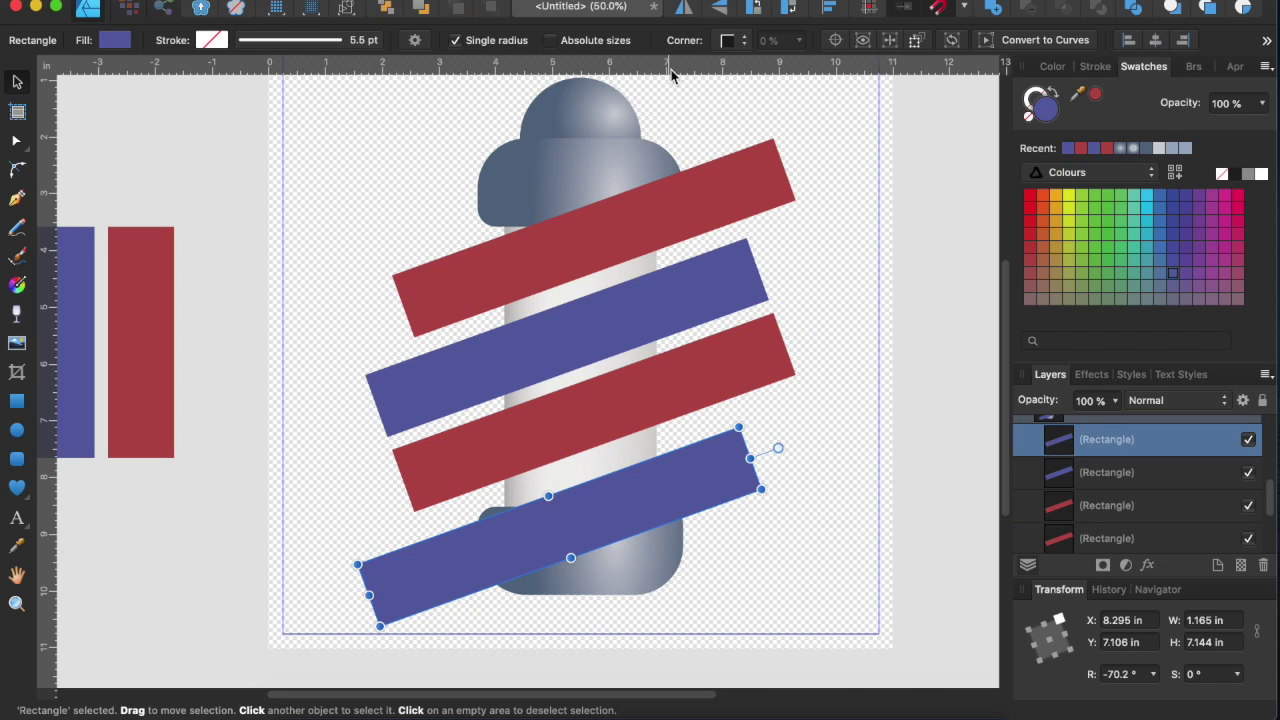
{"action": "left_click", "coordinate": [690, 370], "text": "shift"}
{"action": "left_click", "coordinate": [717, 289], "text": "shift"}
{"action": "left_click", "coordinate": [720, 190], "text": "shift"}
{"action": "key", "text": "6"}
{"action": "key", "text": "4"}
{"action": "left_click", "coordinate": [926, 486]}
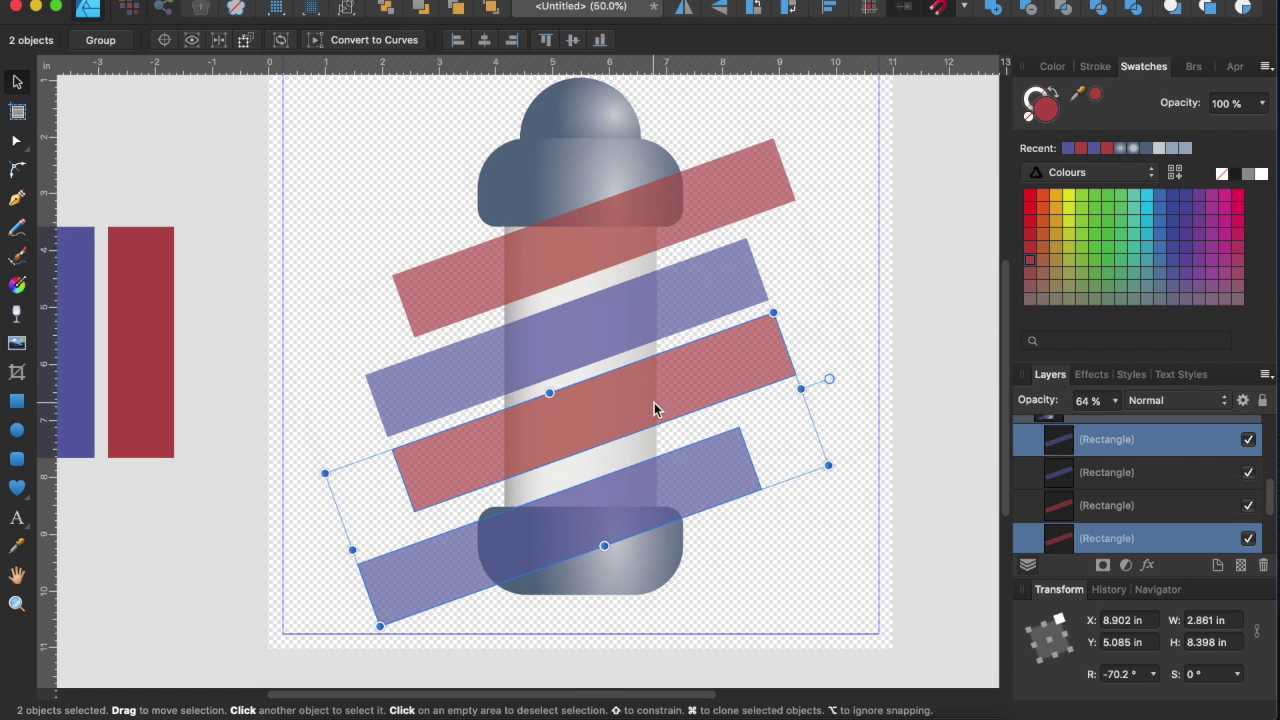
Even the spacing of the four stripes by nudging the lower red one up
{"action": "left_click", "coordinate": [610, 335]}
{"action": "left_click", "coordinate": [700, 285], "text": "shift"}
{"action": "left_click", "coordinate": [700, 400], "text": "shift"}
{"action": "left_click", "coordinate": [600, 500], "text": "shift"}
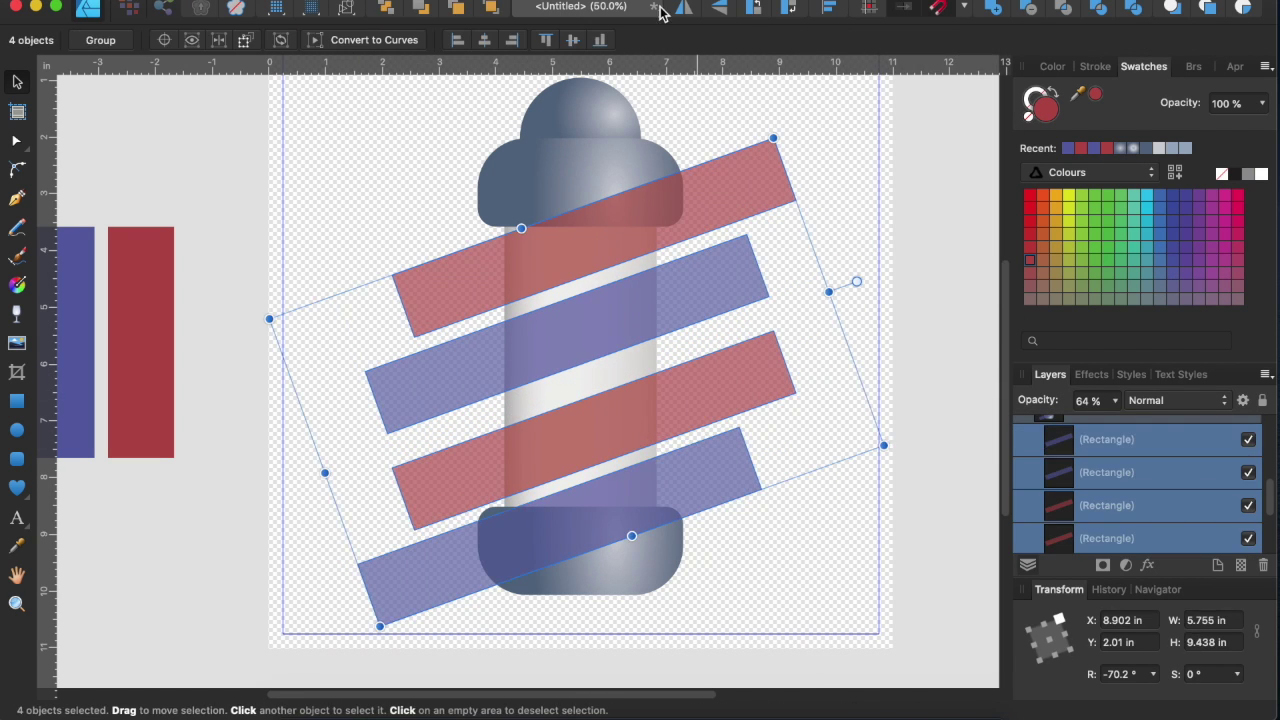
{"action": "left_click", "coordinate": [829, 7]}
{"action": "left_click", "coordinate": [923, 177]}
{"action": "left_click", "coordinate": [910, 334]}
{"action": "left_click", "coordinate": [556, 322]}
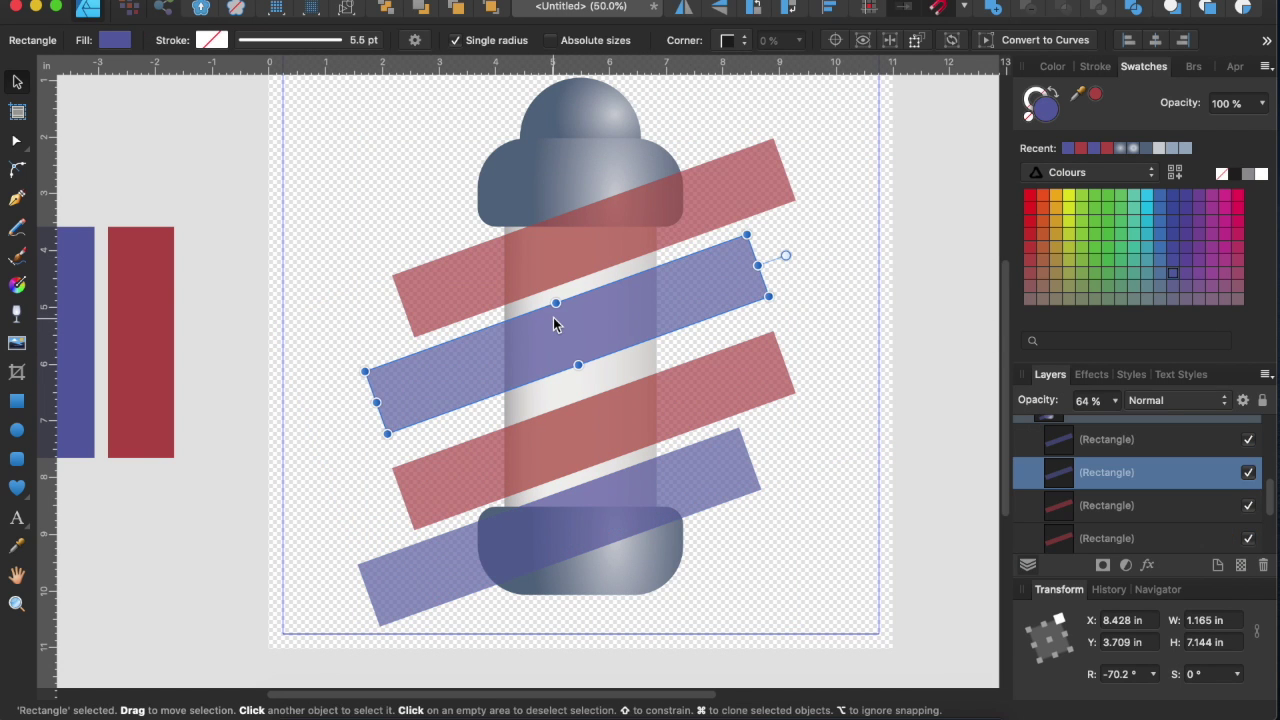
{"action": "left_click_drag", "start_coordinate": [568, 428], "coordinate": [610, 407]}
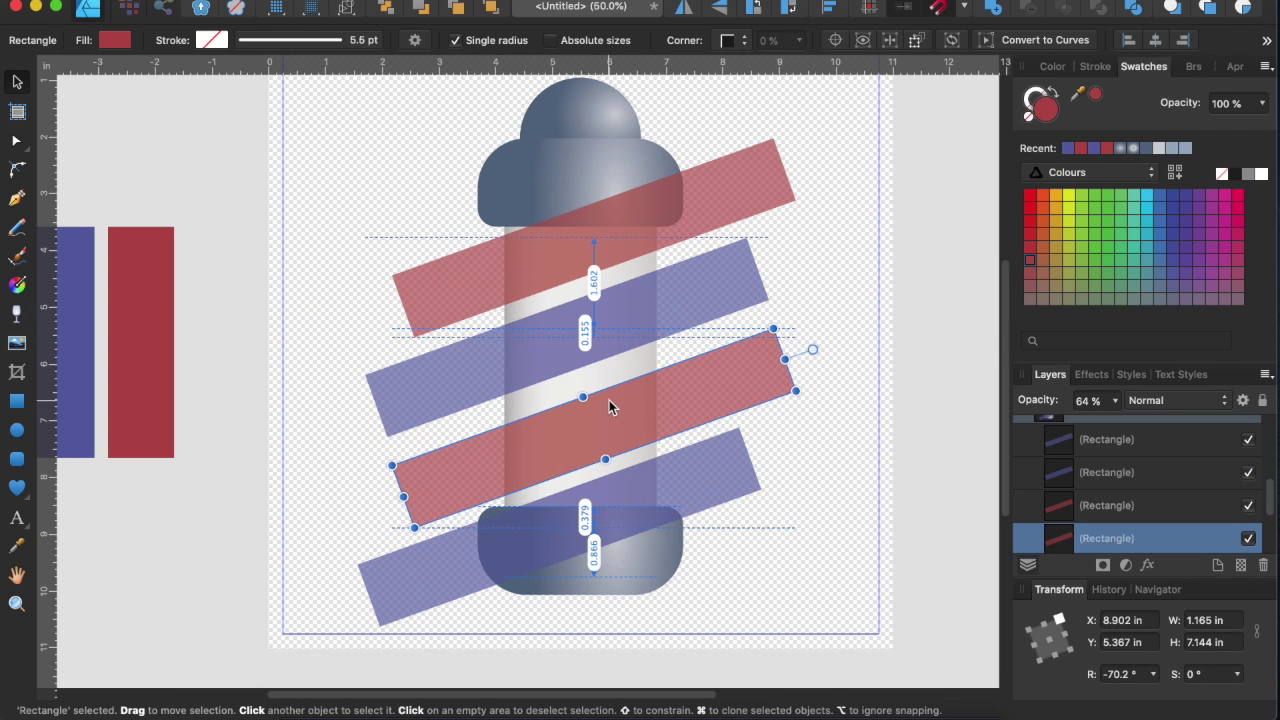
Convert the stripes to curves and bend their edges into gentle curves
{"action": "left_click", "coordinate": [700, 215]}
{"action": "left_click", "coordinate": [600, 330], "text": "shift"}
{"action": "left_click", "coordinate": [640, 408], "text": "shift"}
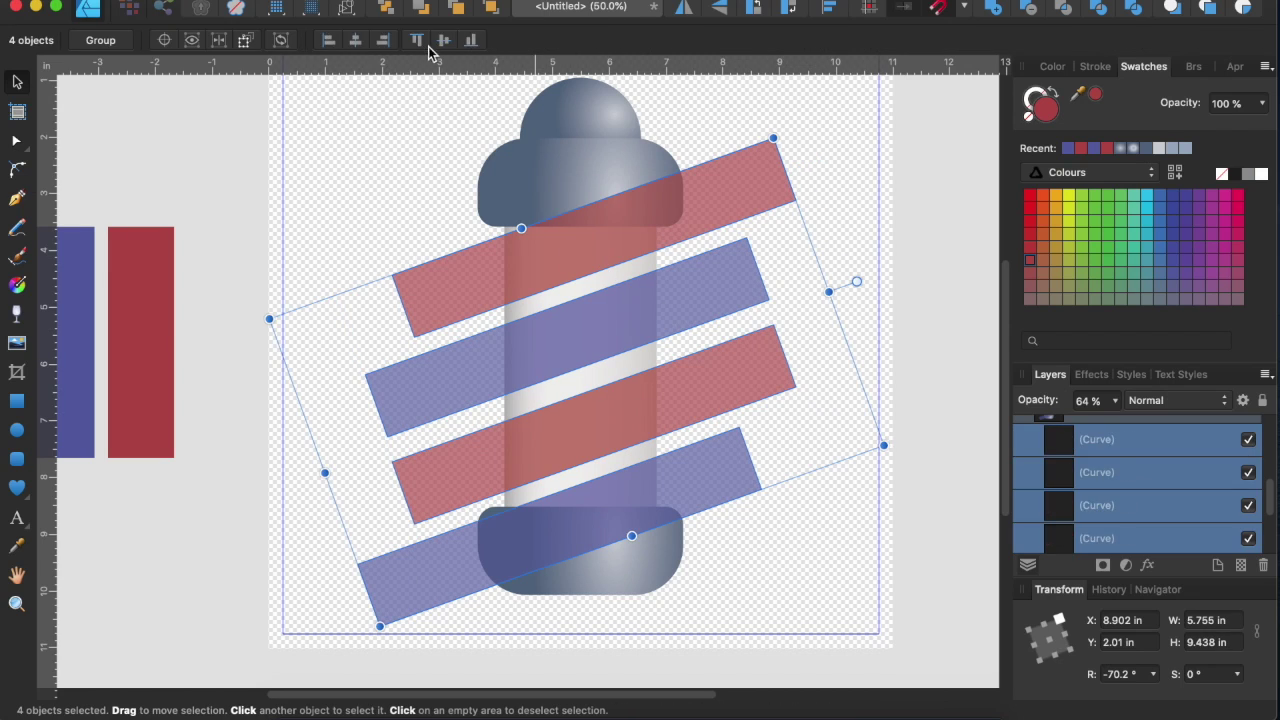
{"action": "key", "text": "Escape"}
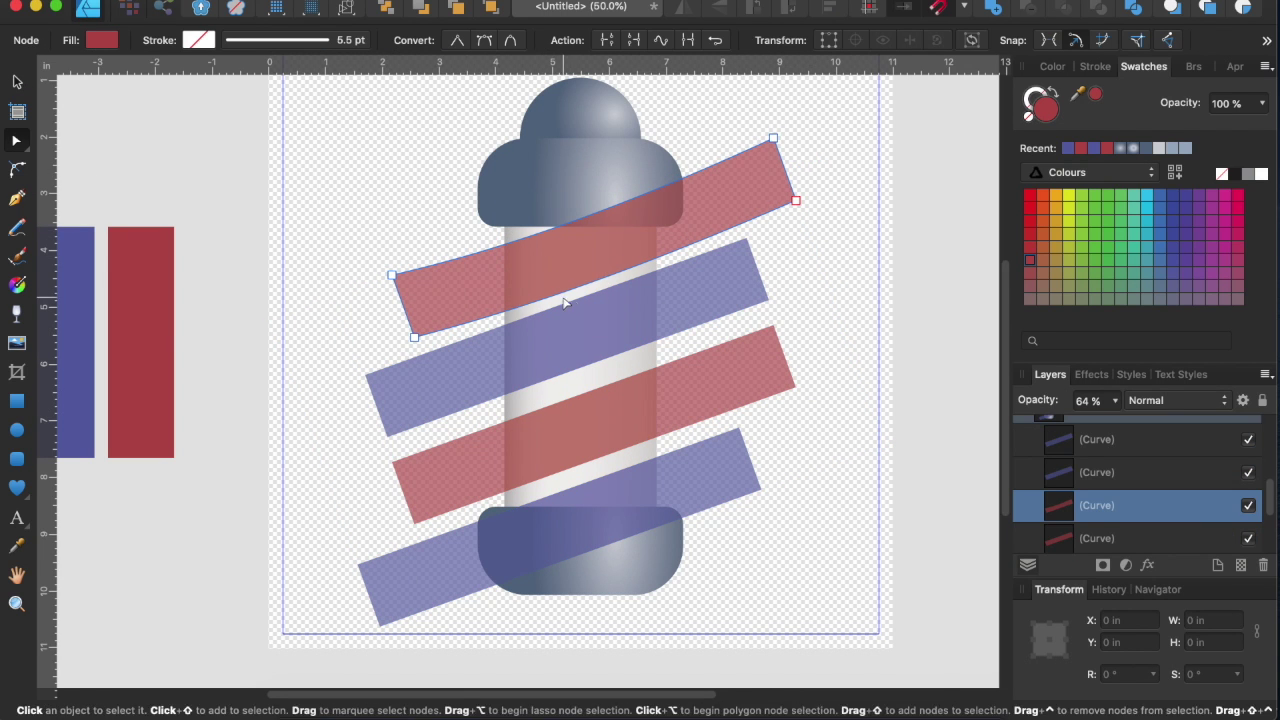
{"action": "left_click", "coordinate": [562, 318]}
{"action": "left_click_drag", "start_coordinate": [580, 372], "coordinate": [586, 396]}
{"action": "left_click", "coordinate": [590, 412]}
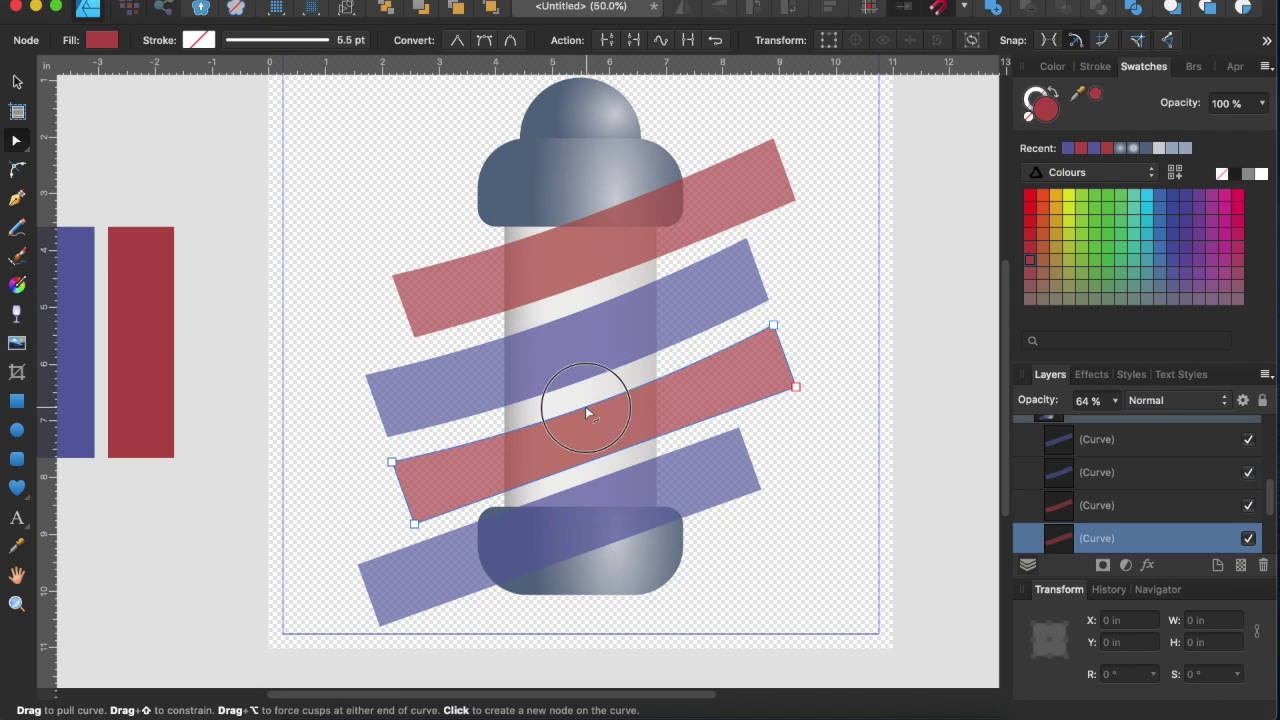
Clip the four stripes inside the white pole body
{"action": "left_click", "coordinate": [590, 486]}
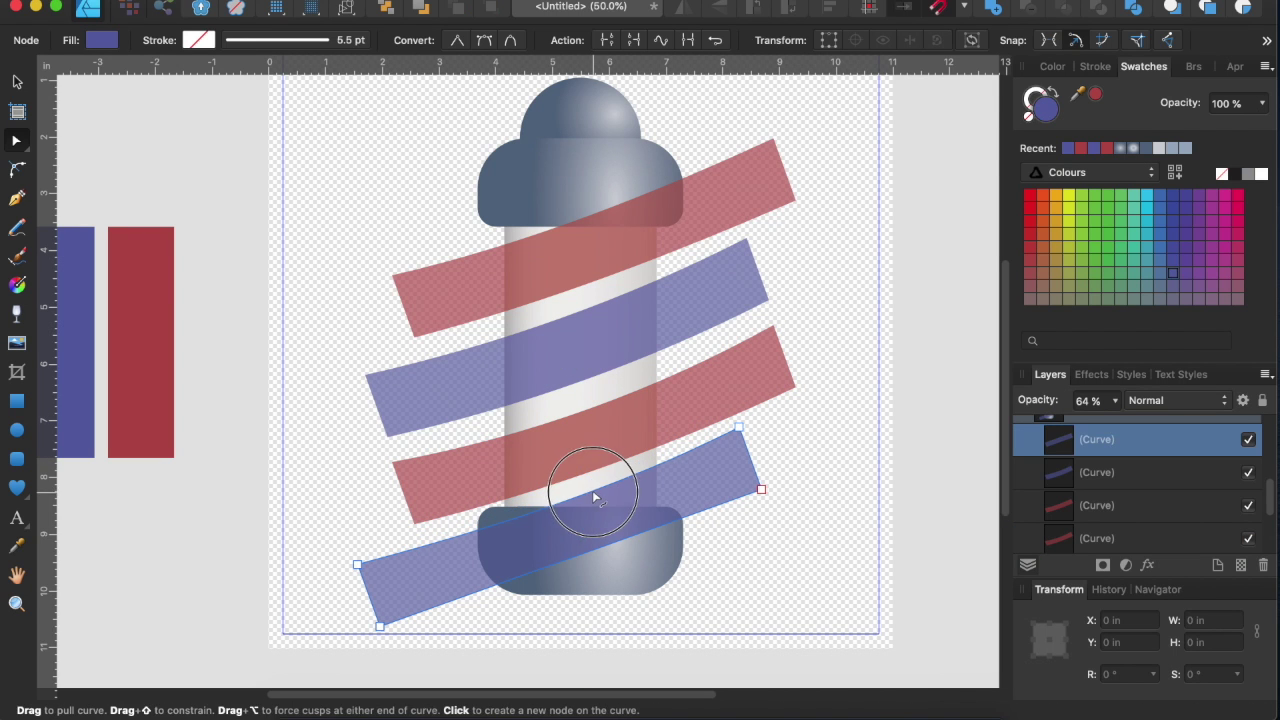
{"action": "key", "text": "v"}
{"action": "key", "text": "Escape"}
{"action": "left_click", "coordinate": [611, 486]}
{"action": "left_click", "coordinate": [490, 7]}
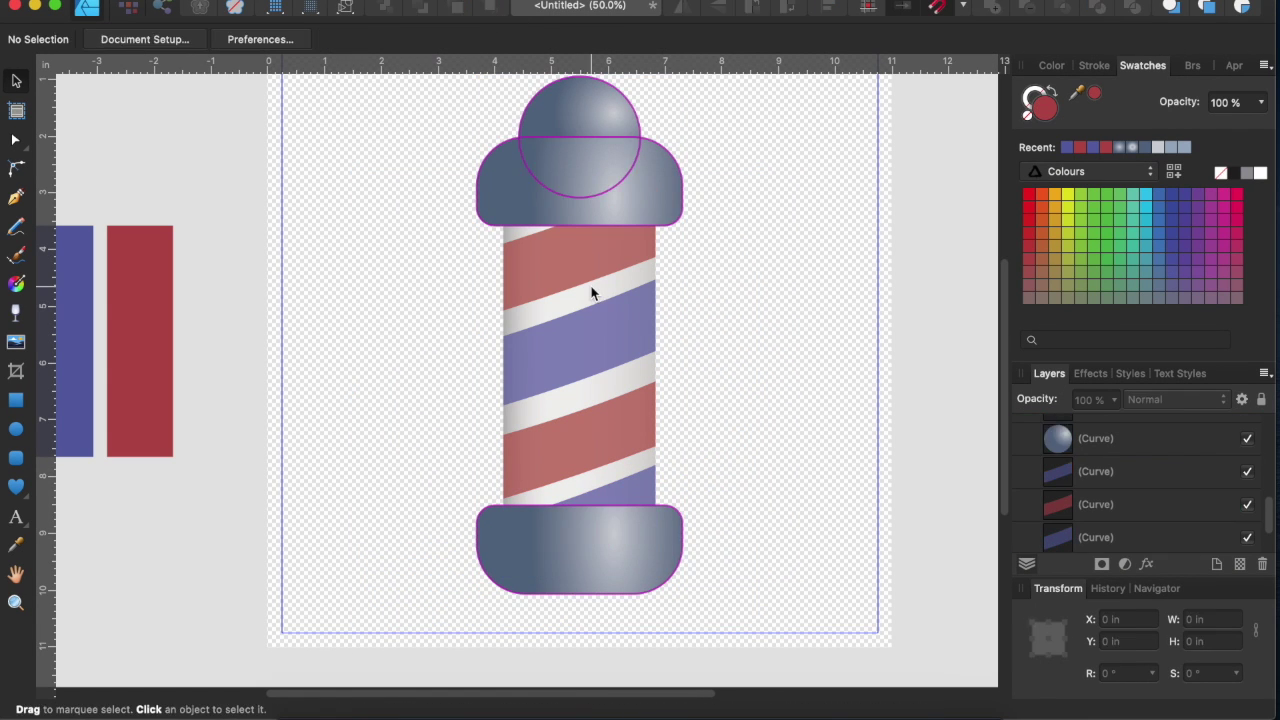
Set the four pole stripes' blend mode to Color Burn
{"action": "left_click_drag", "start_coordinate": [1095, 537], "coordinate": [1095, 438]}
{"action": "left_click", "coordinate": [1153, 399]}
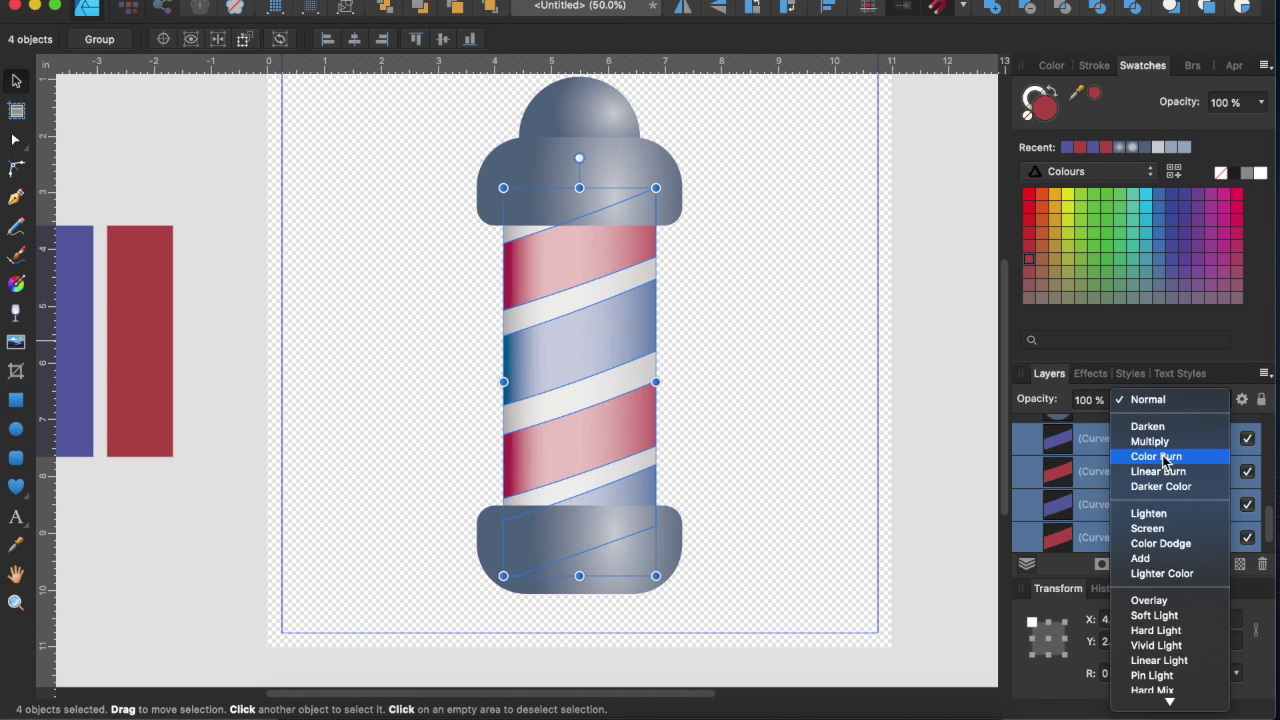
{"action": "left_click", "coordinate": [1160, 456]}
{"action": "left_click", "coordinate": [1175, 399]}
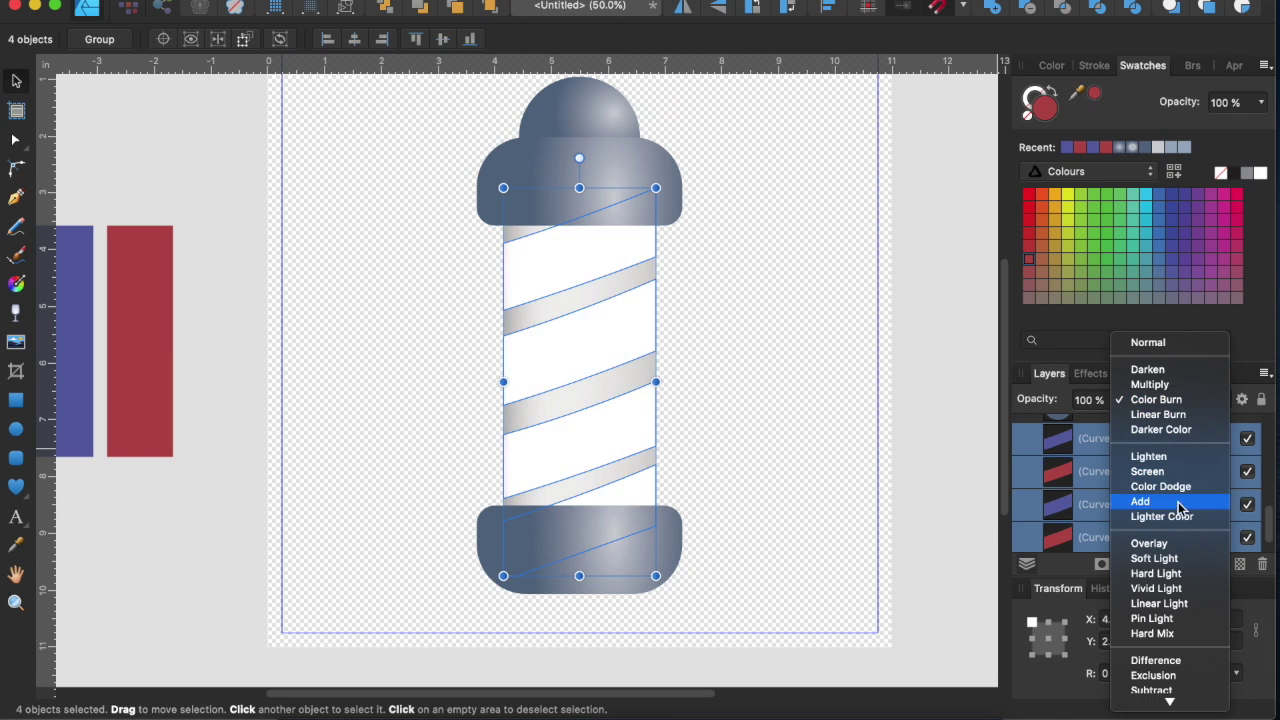
{"action": "left_click", "coordinate": [1154, 558]}
{"action": "left_click", "coordinate": [849, 369]}
Shade the pole body's gradient with darker and lighter grey stops for a rounded look
{"action": "left_click", "coordinate": [580, 320]}
{"action": "left_click", "coordinate": [16, 284]}
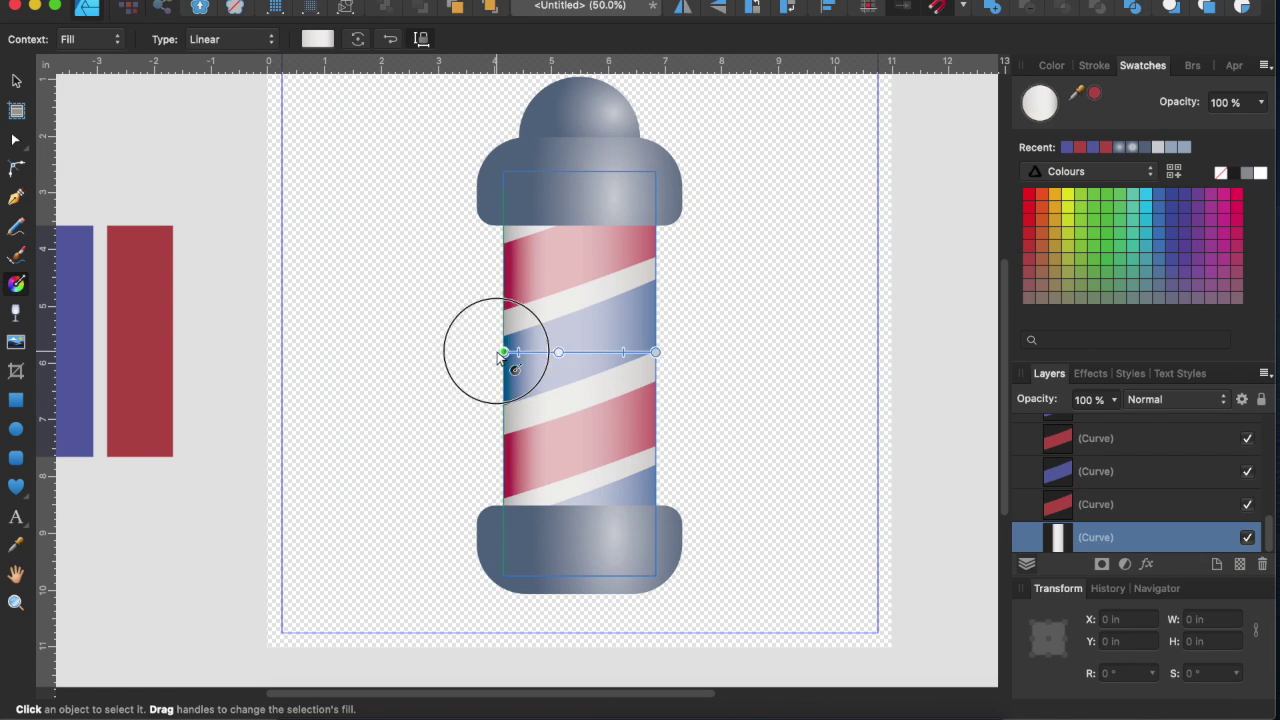
{"action": "double_click", "coordinate": [1043, 104]}
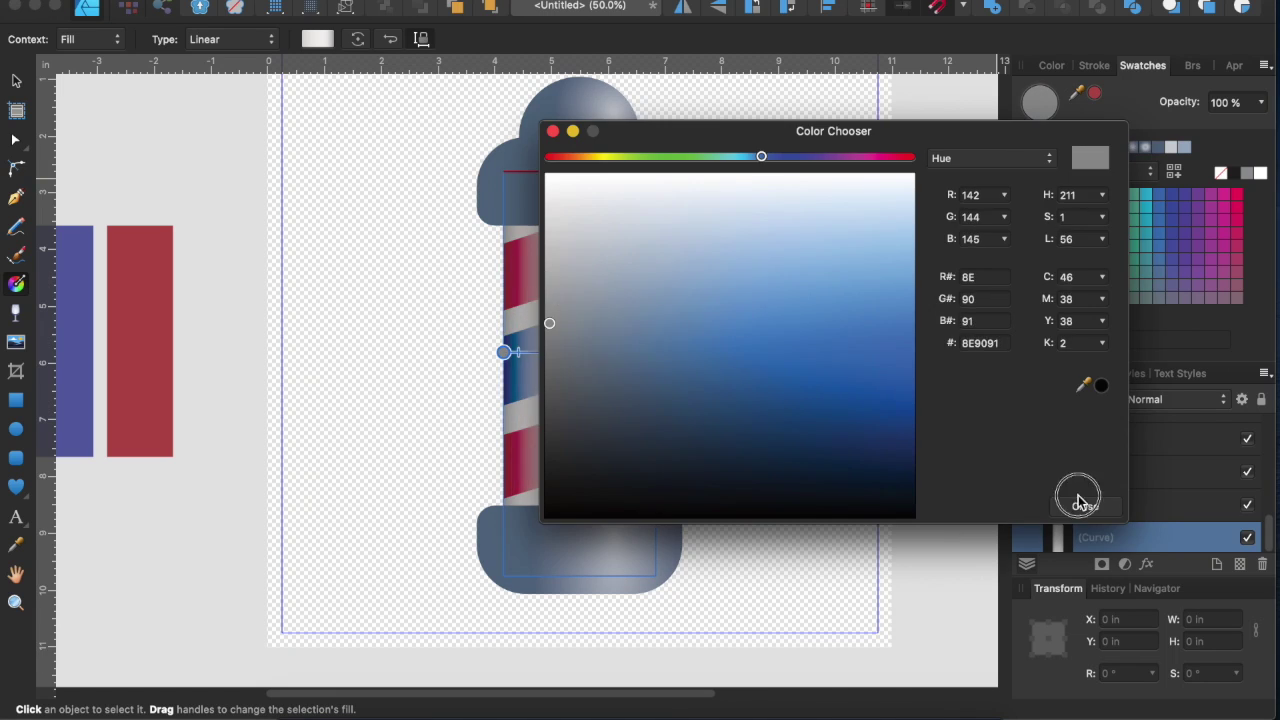
{"action": "left_click", "coordinate": [1078, 500]}
{"action": "left_click", "coordinate": [558, 352]}
{"action": "double_click", "coordinate": [1048, 105]}
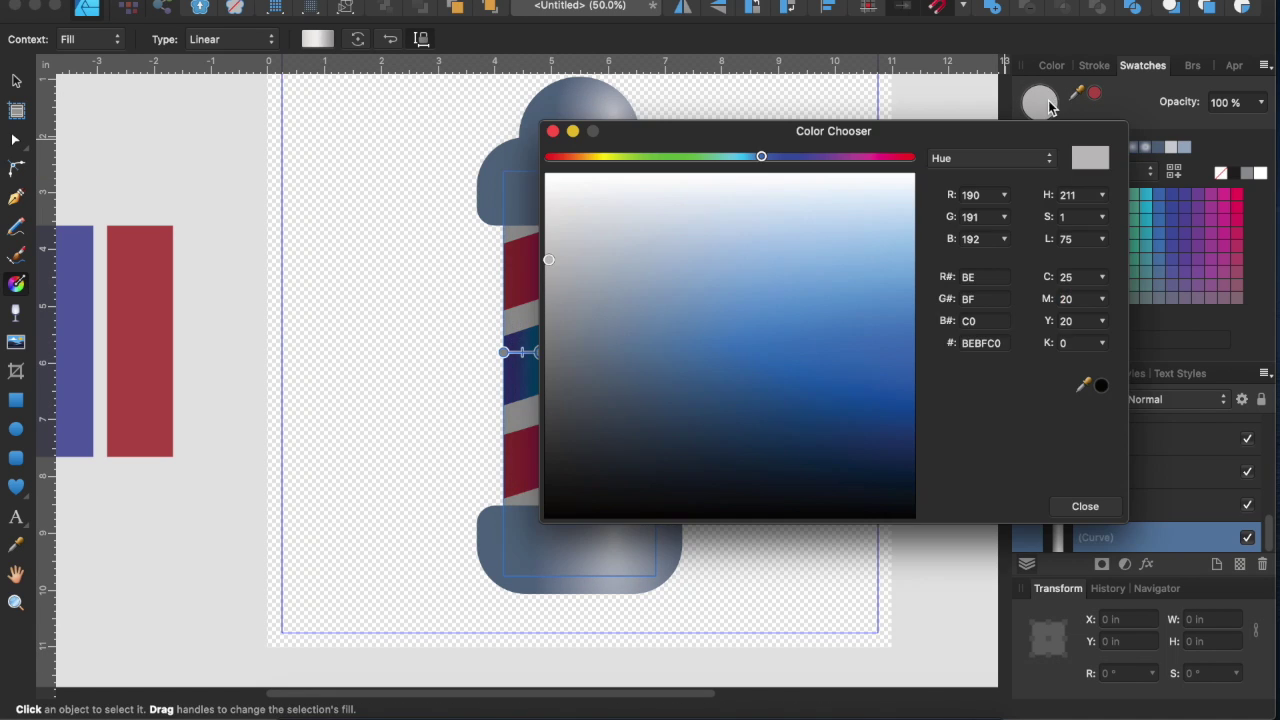
{"action": "left_click", "coordinate": [1085, 506]}
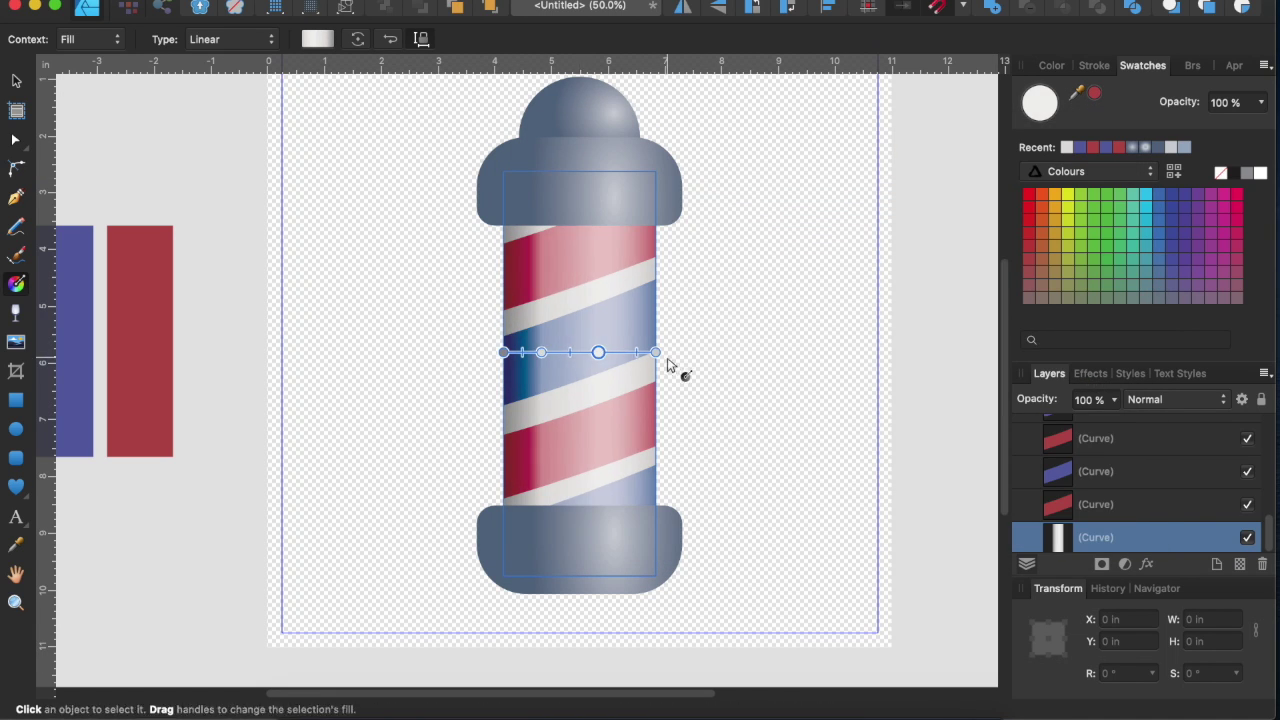
{"action": "double_click", "coordinate": [1042, 102]}
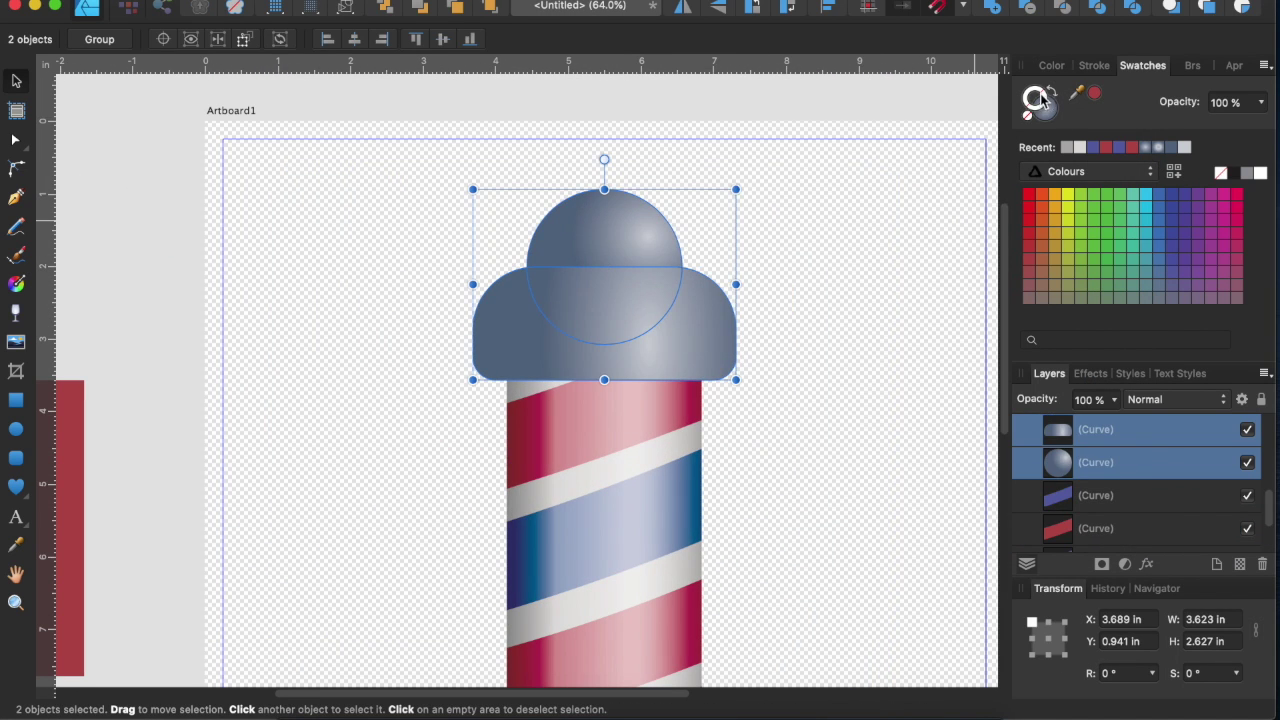
Shift the cap colour toward blue and give the pole body a black outline
{"action": "double_click", "coordinate": [1042, 98]}
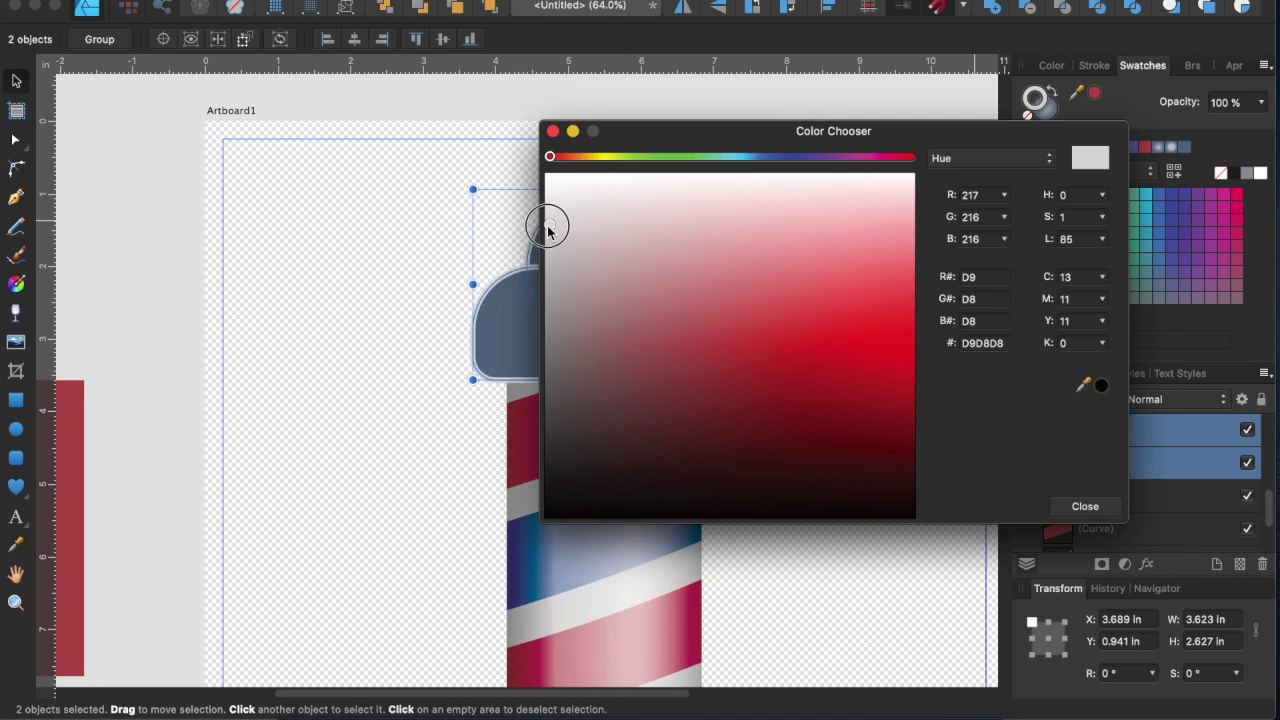
{"action": "left_click", "coordinate": [759, 158]}
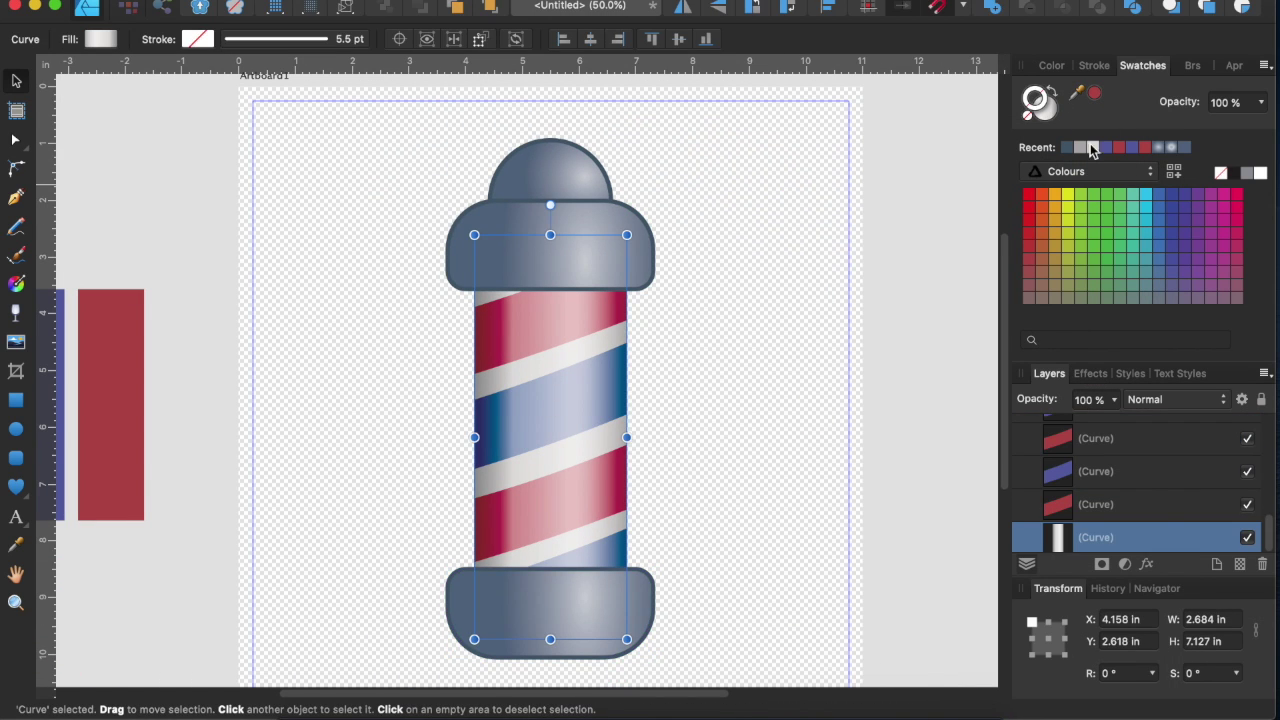
{"action": "scroll", "coordinate": [492, 411], "scroll_direction": "up", "scroll_amount": 5}
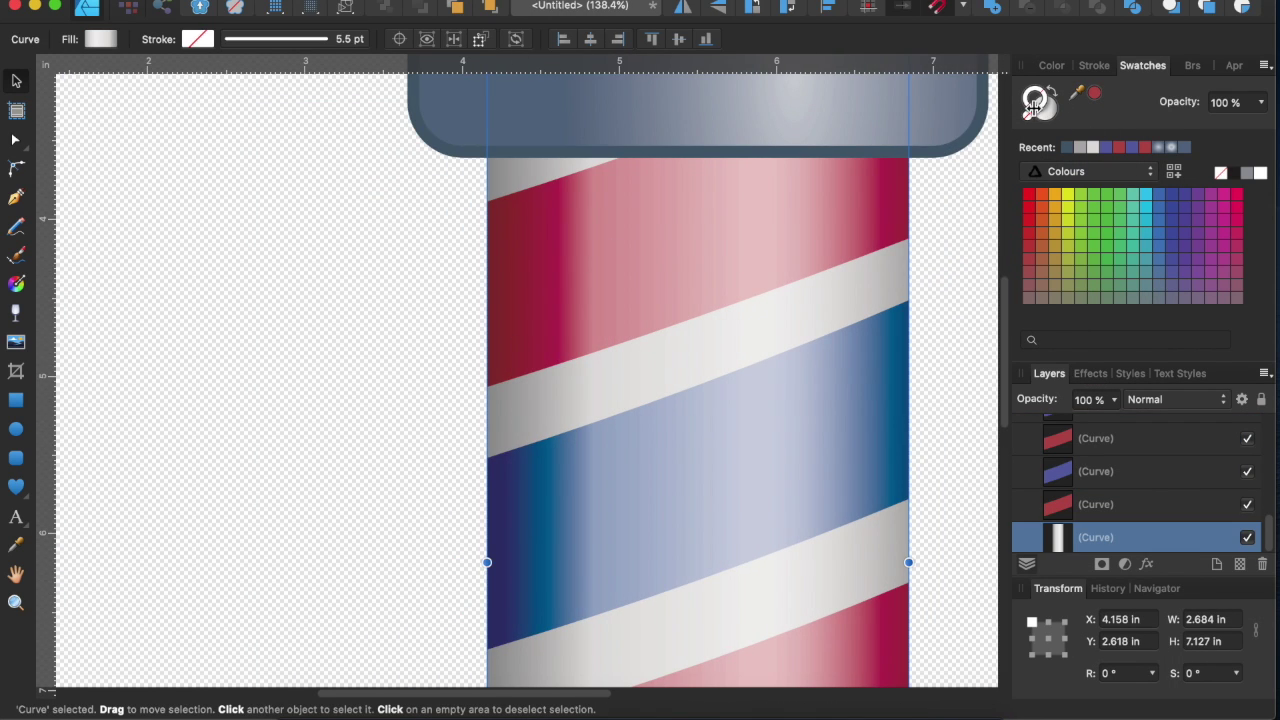
{"action": "double_click", "coordinate": [1036, 100]}
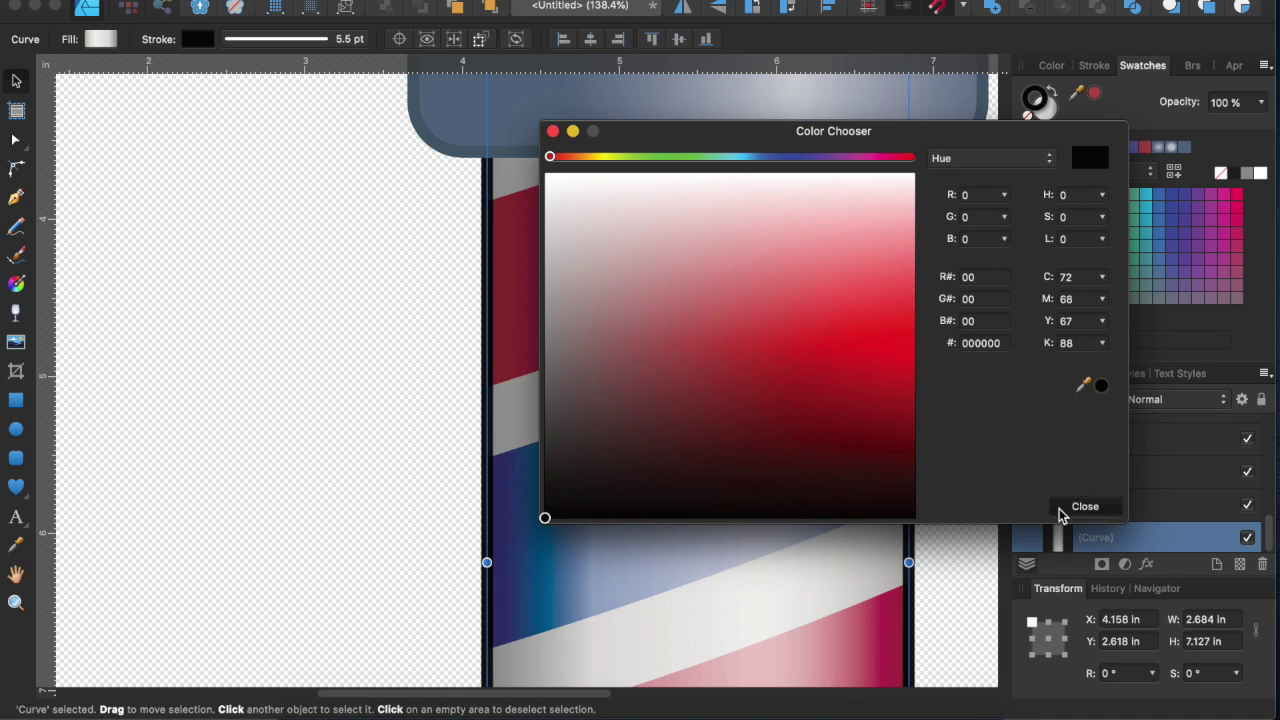
{"action": "left_click", "coordinate": [1085, 506]}
{"action": "left_click_drag", "start_coordinate": [305, 91], "coordinate": [615, 262]}
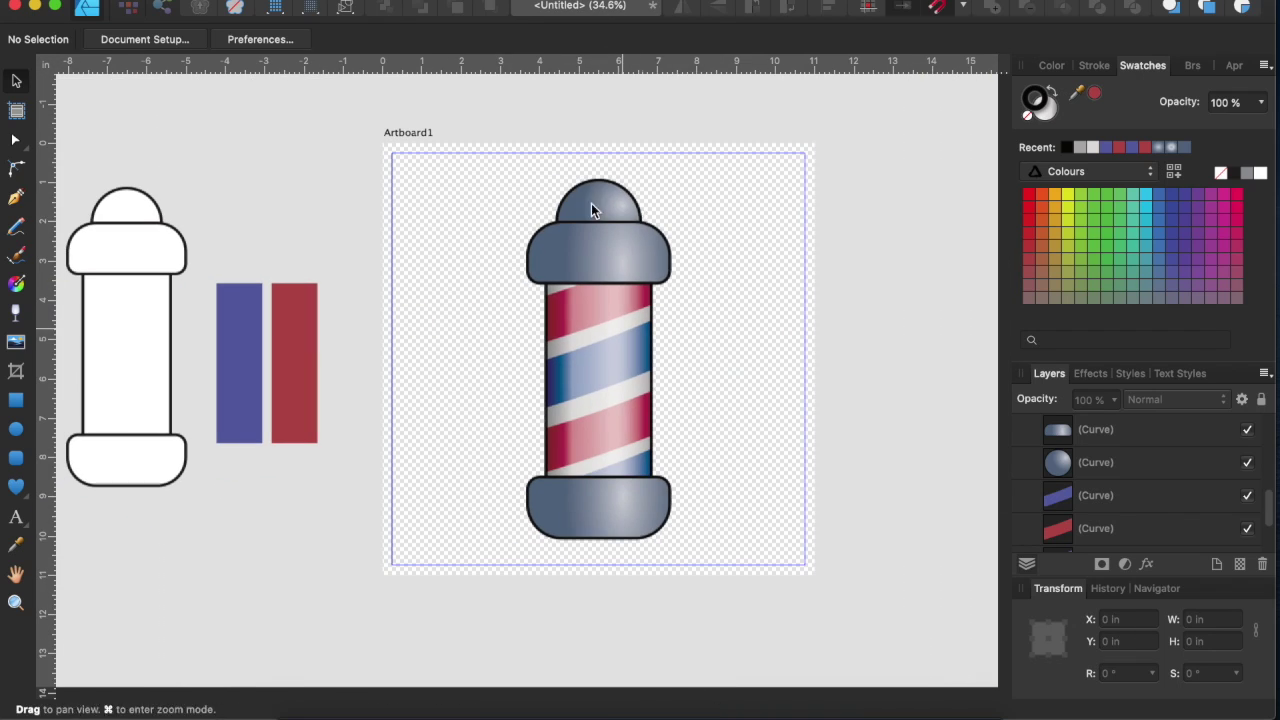
{"action": "left_click", "coordinate": [594, 206]}
Set the copied pole's stripes back to Normal blending for solid red and blue
{"action": "left_click", "coordinate": [862, 248]}
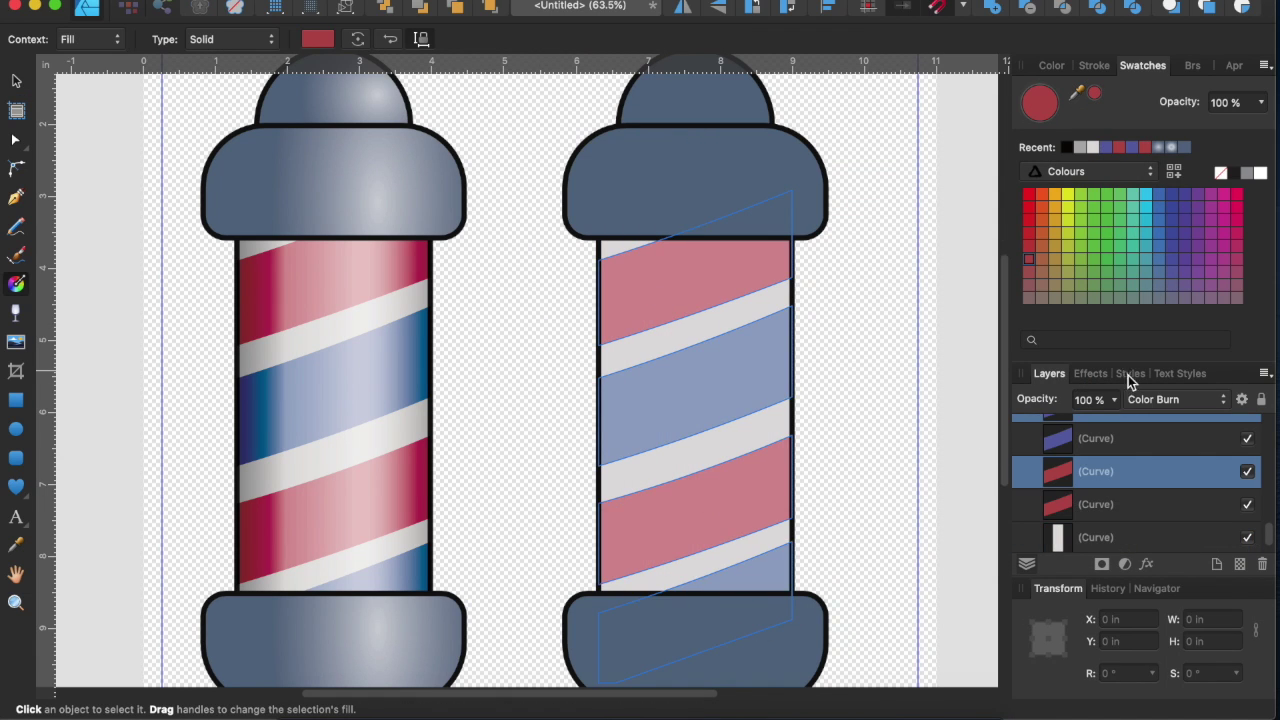
{"action": "left_click", "coordinate": [1153, 399]}
{"action": "left_click", "coordinate": [1143, 286]}
{"action": "key", "text": "v"}
{"action": "left_click", "coordinate": [771, 444]}
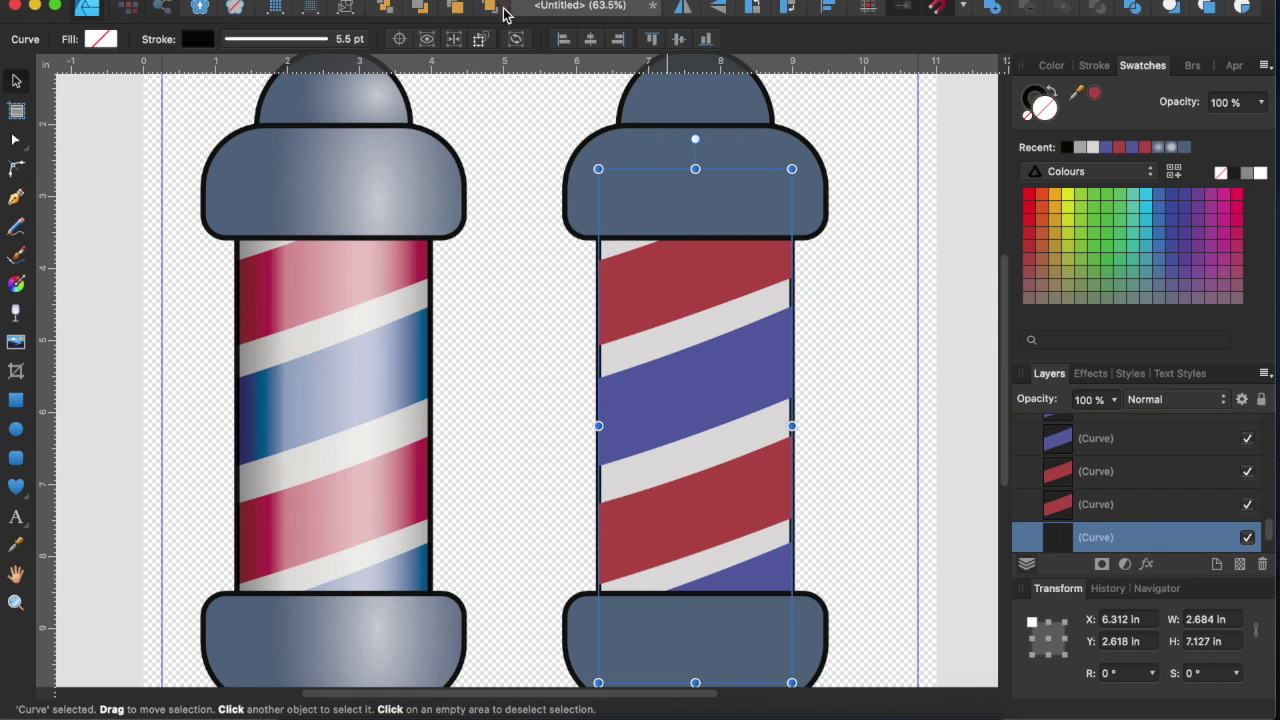
{"action": "key", "text": "Escape"}
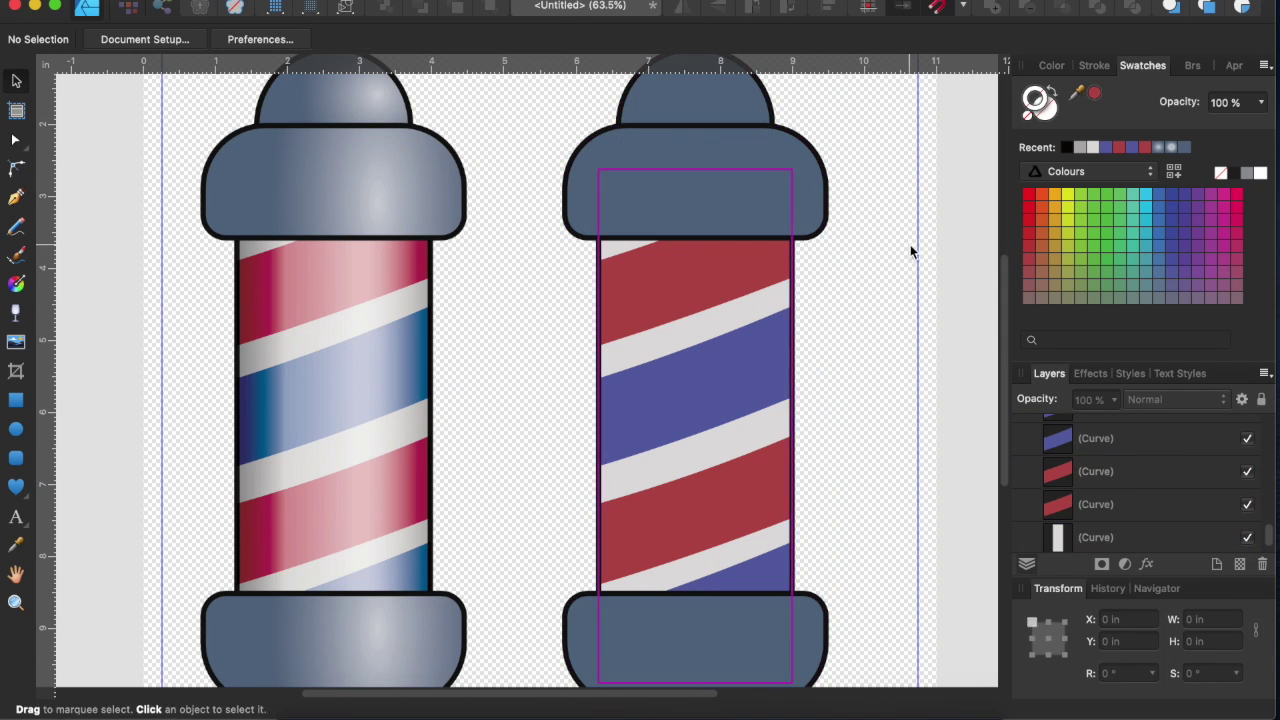
Zoom out to view both poles side by side
{"action": "scroll", "coordinate": [910, 252], "scroll_direction": "down", "scroll_amount": 5}
{"action": "scroll", "coordinate": [634, 234], "scroll_direction": "up", "scroll_amount": 4}
{"action": "scroll", "coordinate": [771, 134], "scroll_direction": "down", "scroll_amount": 2}
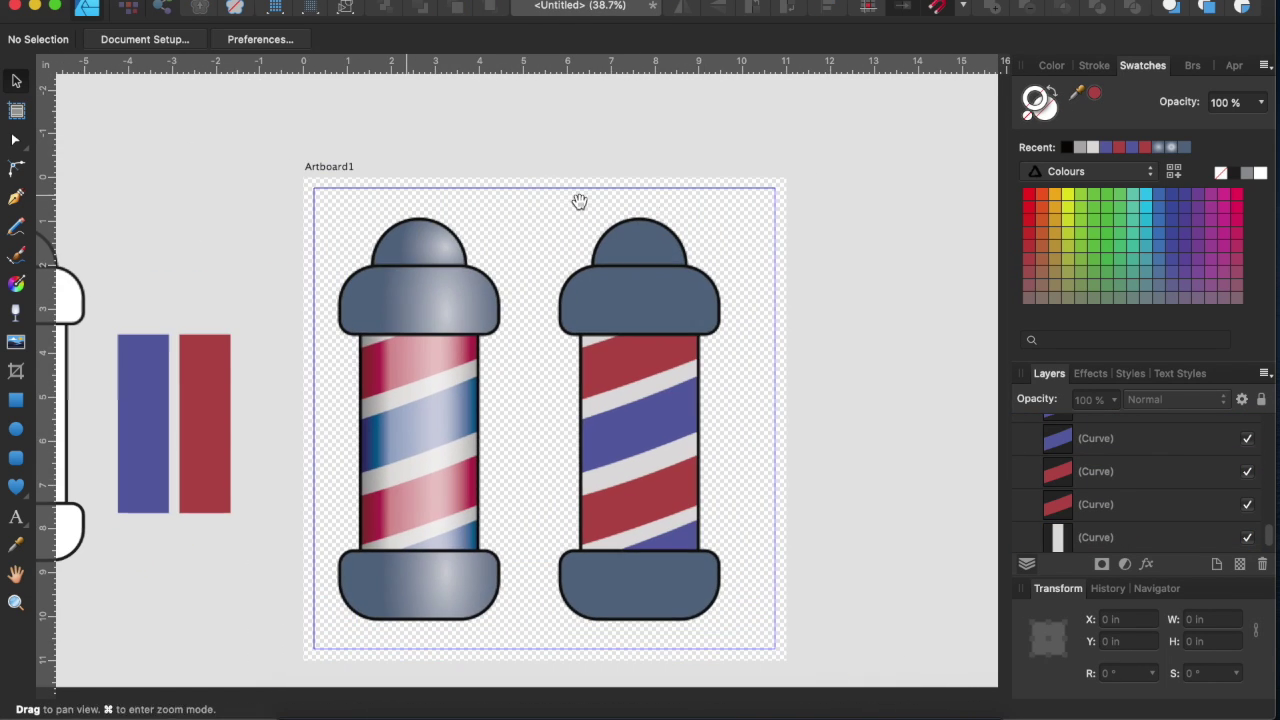
{"action": "left_click", "coordinate": [709, 213]}
{"action": "left_click", "coordinate": [793, 250]}
{"action": "scroll", "coordinate": [776, 314], "scroll_direction": "down", "scroll_amount": 1}
{"action": "scroll", "coordinate": [803, 318], "scroll_direction": "up", "scroll_amount": 2}
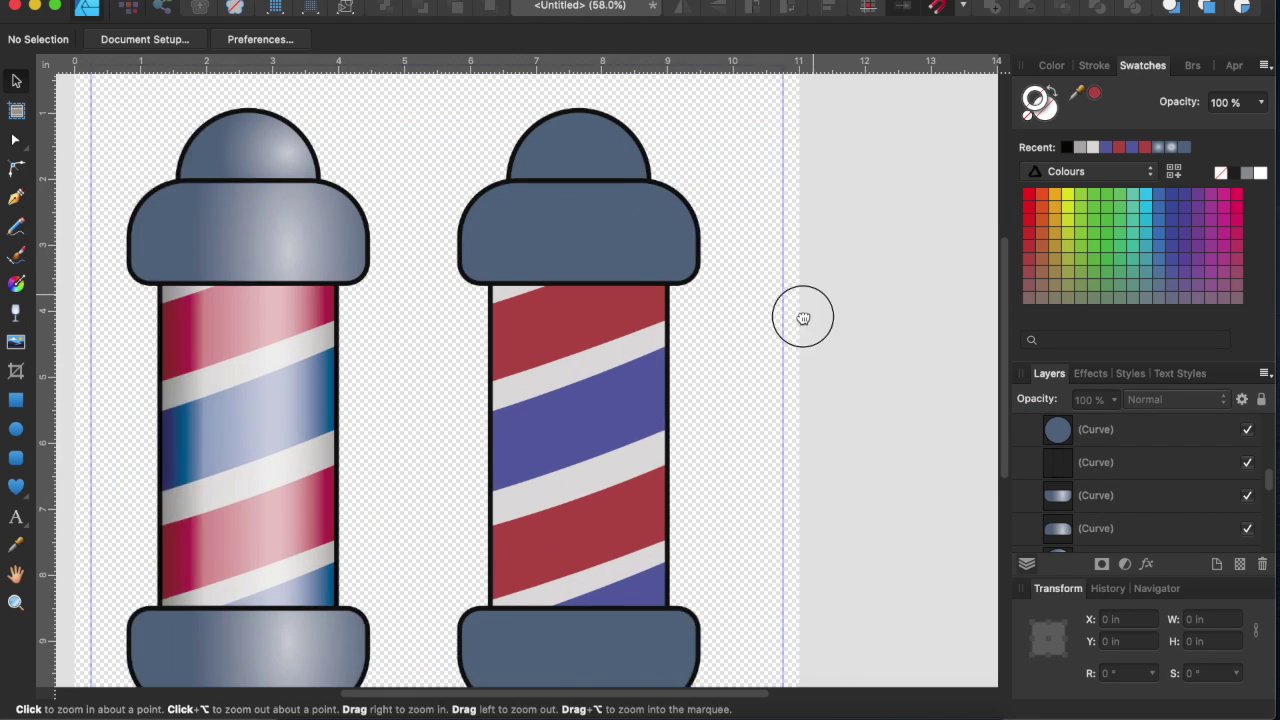
Draw a small blue-grey arm beside the pole's cap and send it behind the cap
{"action": "key", "text": "m"}
{"action": "left_click_drag", "start_coordinate": [489, 196], "coordinate": [575, 228]}
{"action": "key", "text": "i"}
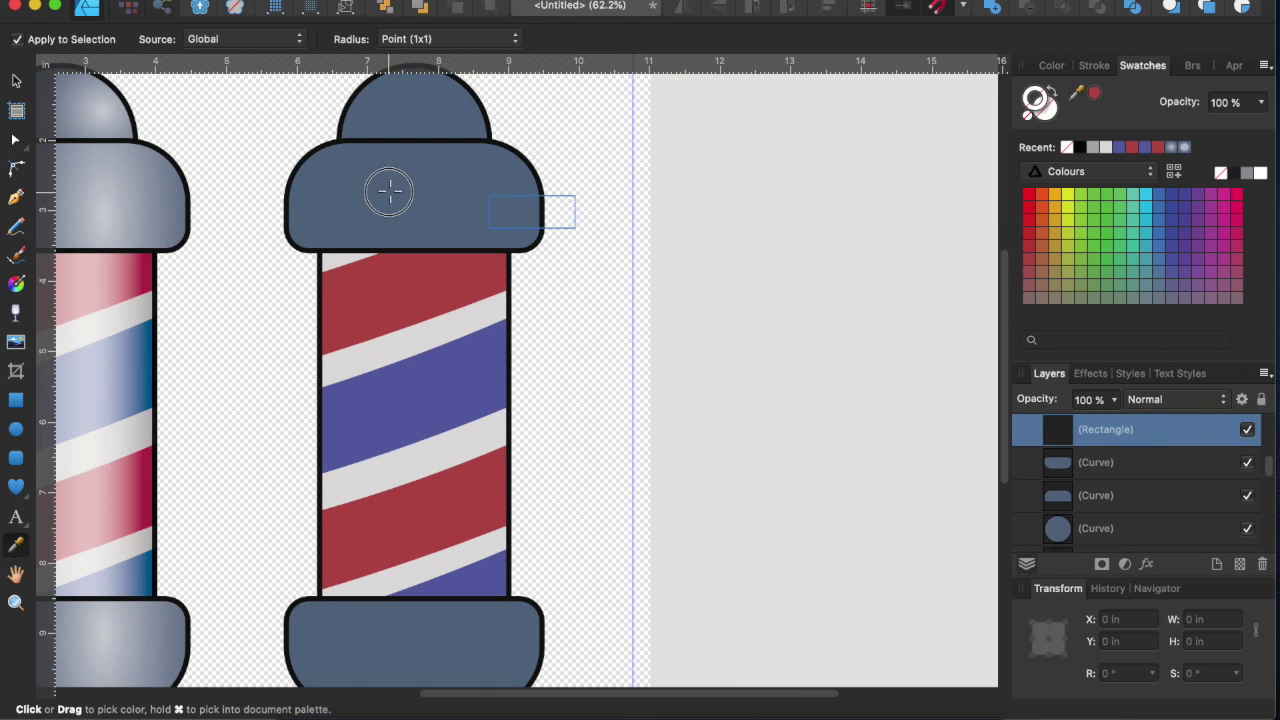
{"action": "key", "text": "ctrl+shift+bracketleft"}
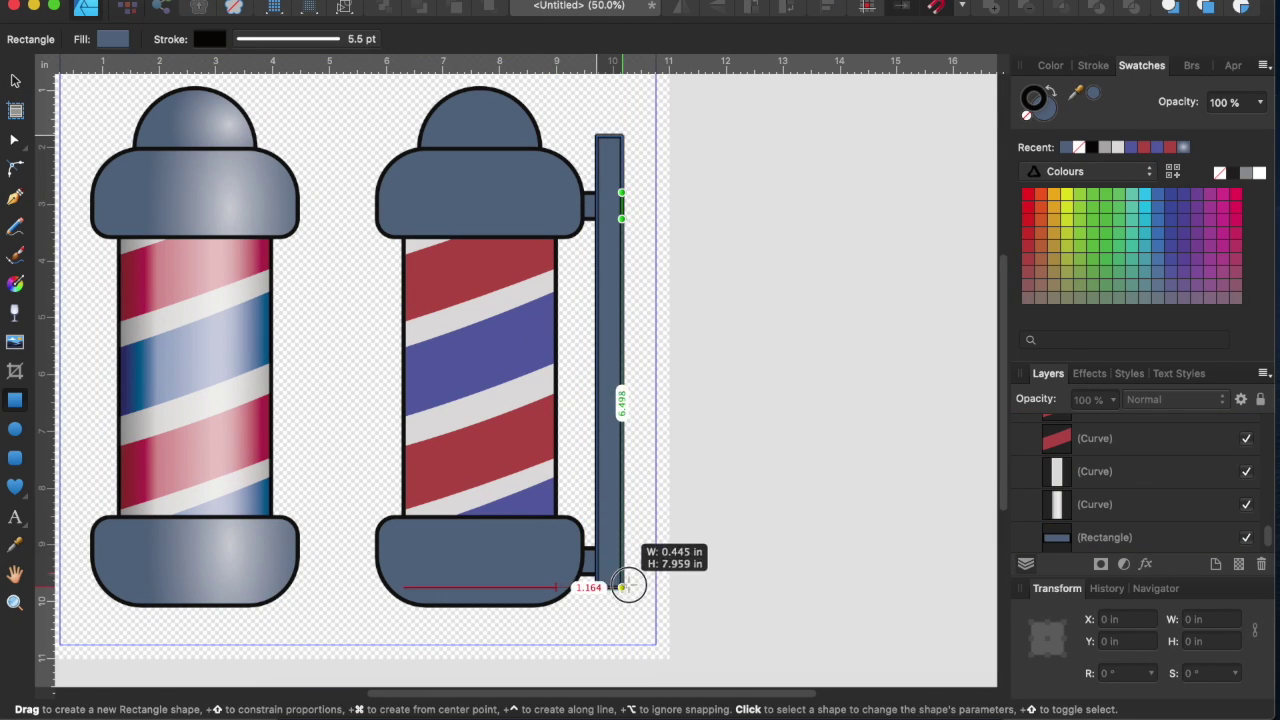
Draw a tall post right of the pole and align the pole, arms and post
{"action": "left_click_drag", "start_coordinate": [599, 137], "coordinate": [655, 560]}
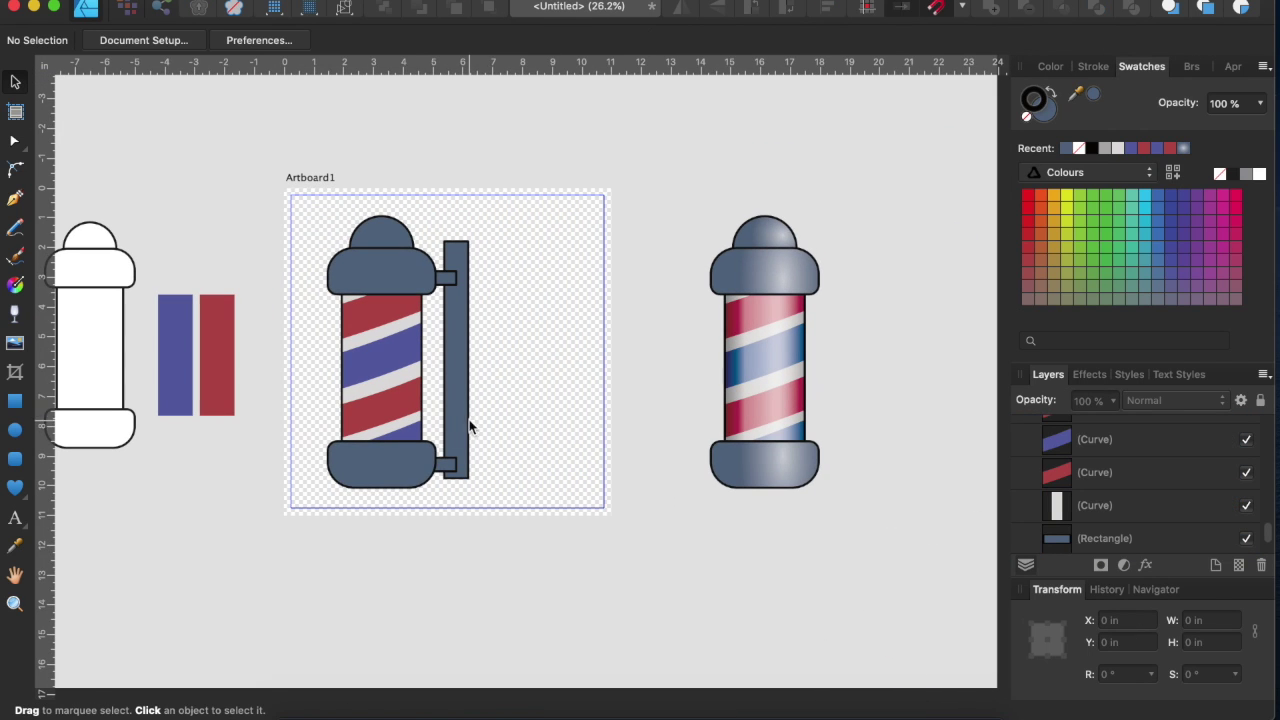
{"action": "left_click_drag", "start_coordinate": [306, 200], "coordinate": [442, 513]}
{"action": "left_click", "coordinate": [826, 8]}
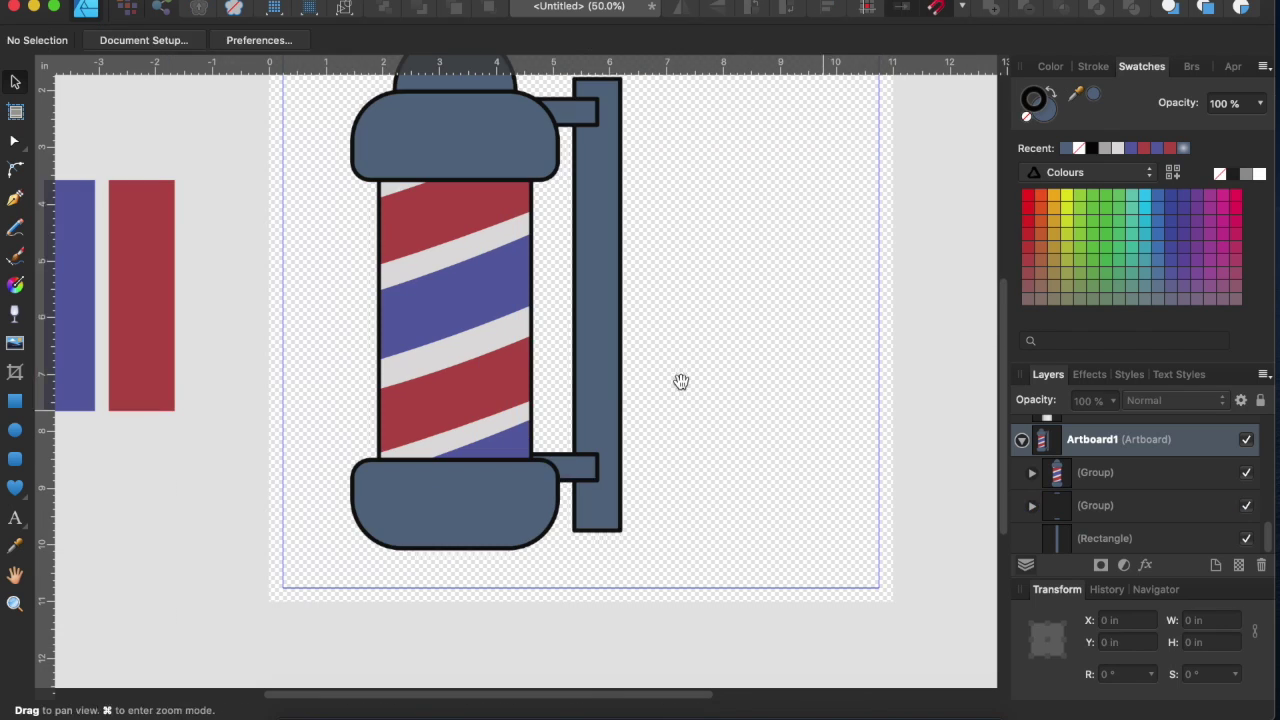
{"action": "left_click", "coordinate": [594, 457]}
{"action": "left_click", "coordinate": [595, 160], "text": "shift"}
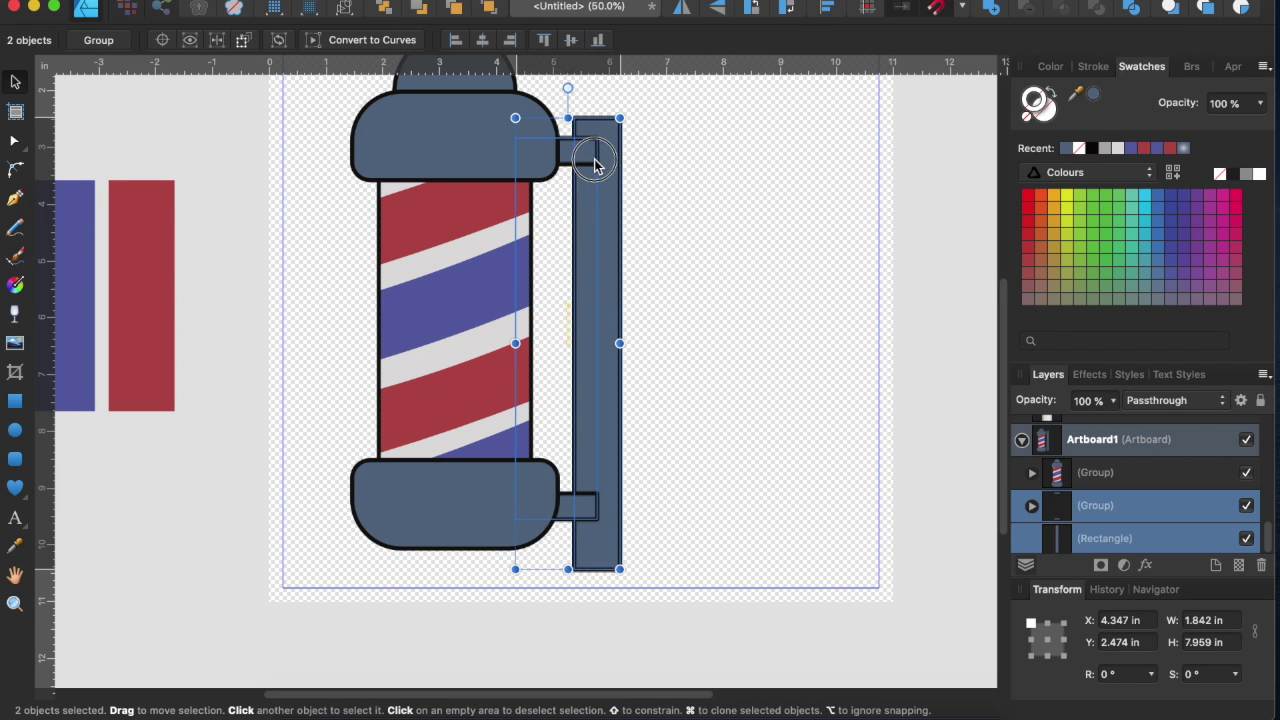
{"action": "left_click", "coordinate": [606, 220]}
Zoom out to the whole artboard and select all three objects
{"action": "key", "text": "super+d"}
{"action": "scroll", "coordinate": [817, 263], "scroll_direction": "down", "scroll_amount": 5}
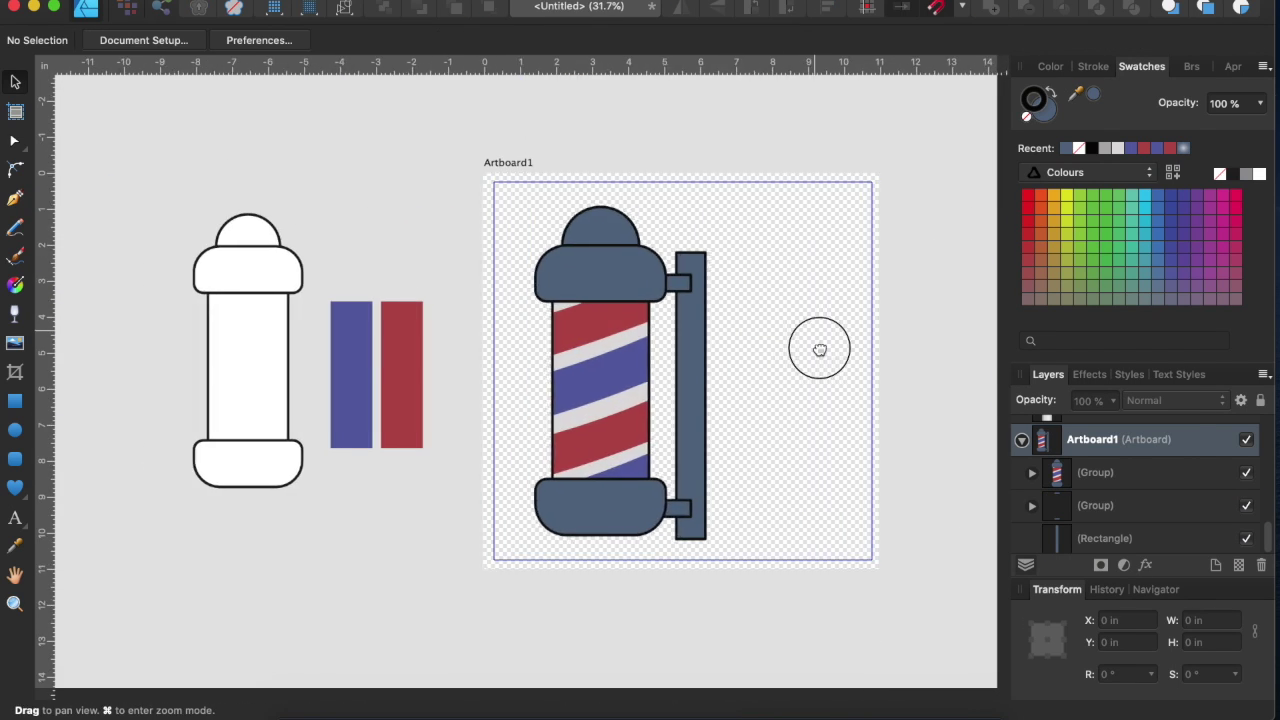
{"action": "left_click", "coordinate": [17, 78]}
{"action": "key", "text": "super+a"}
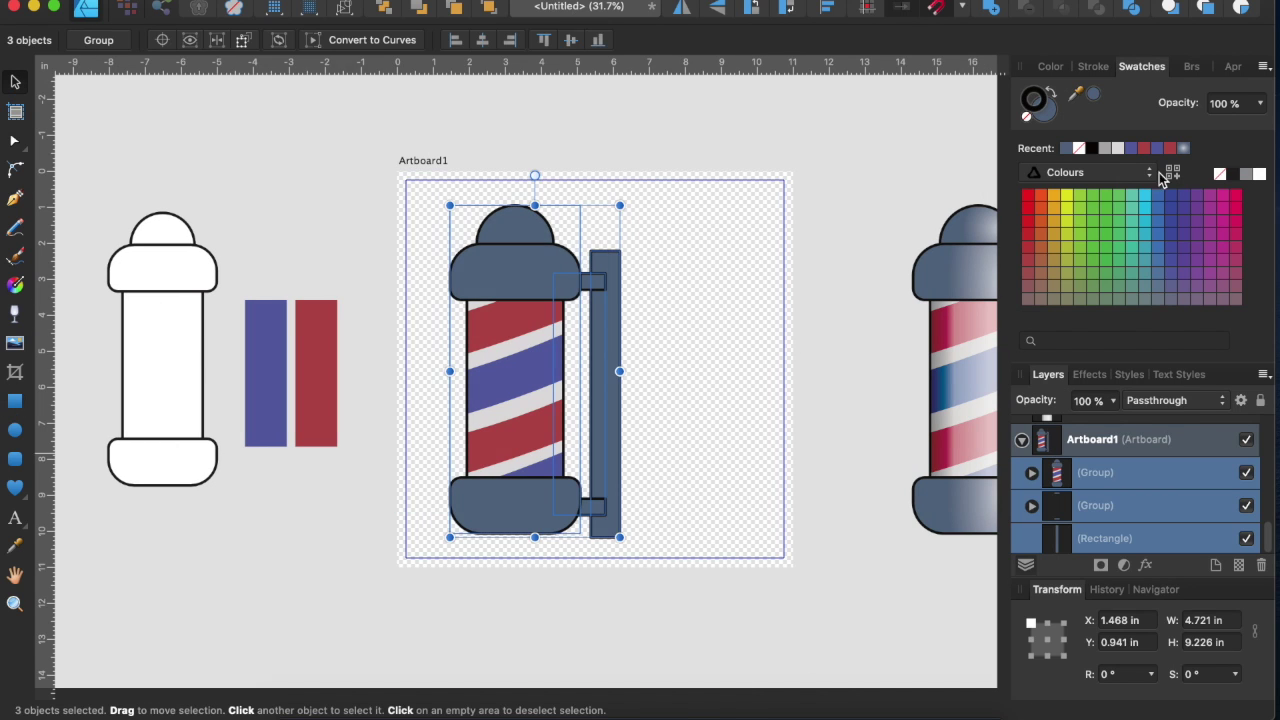
Scale the pole and bracket assembly down
{"action": "left_click", "coordinate": [1094, 66]}
{"action": "left_click_drag", "start_coordinate": [620, 206], "coordinate": [566, 316]}
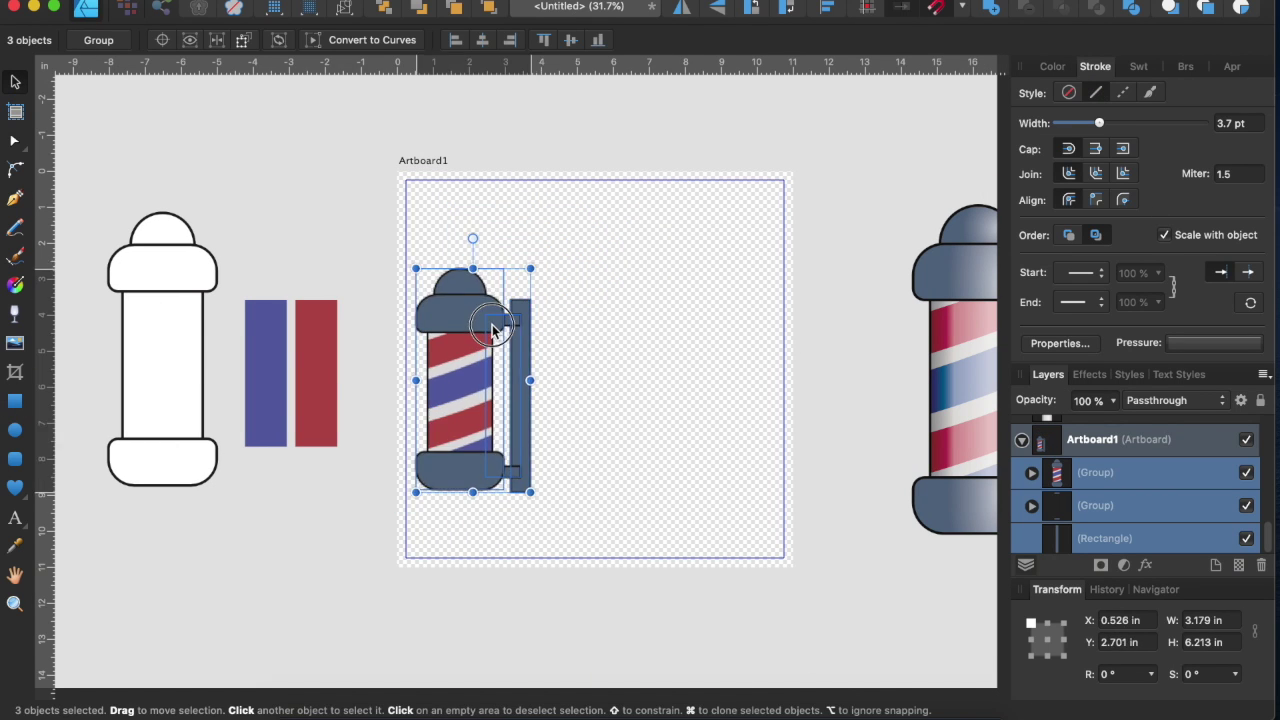
{"action": "key", "text": "super+d"}
{"action": "scroll", "coordinate": [850, 325], "scroll_direction": "up", "scroll_amount": 3}
Draw a wide sign board from the post top and send it to the back
{"action": "mouse_move", "coordinate": [317, 289]}
{"action": "left_mouse_down"}
{"action": "mouse_move", "coordinate": [714, 391]}
{"action": "mouse_move", "coordinate": [737, 360]}
{"action": "left_mouse_up"}
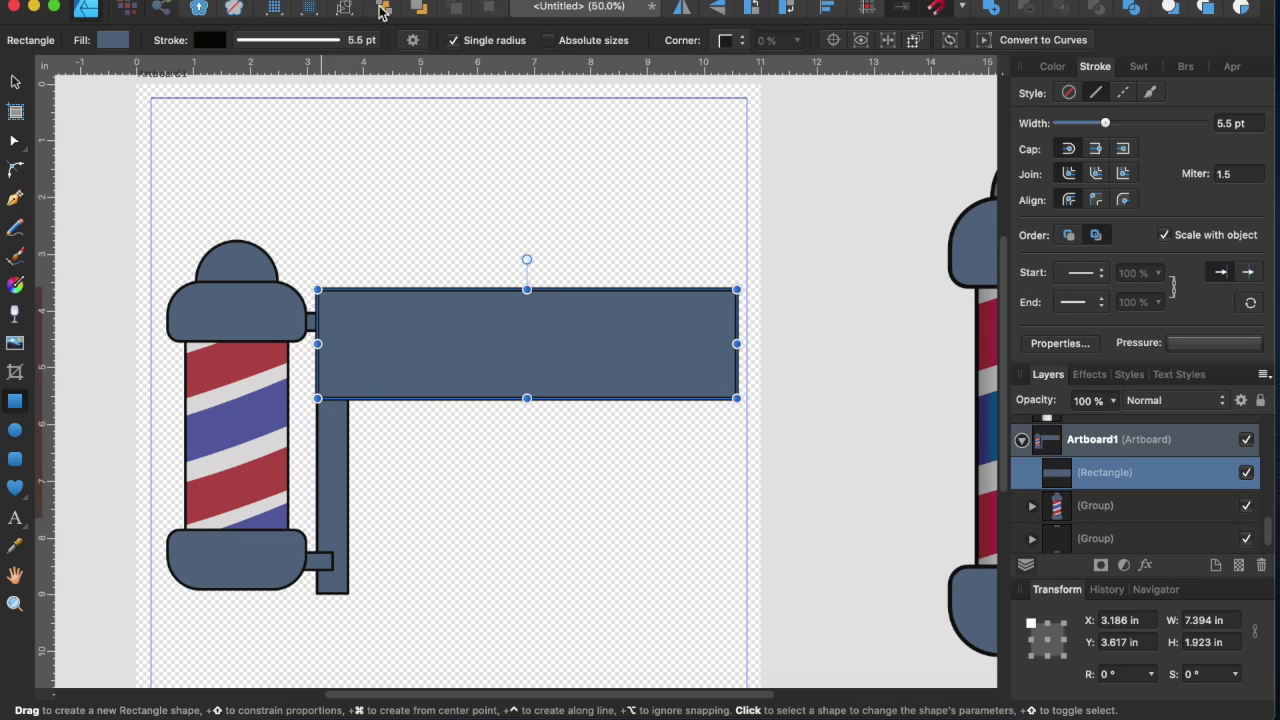
{"action": "key", "text": "v"}
{"action": "key", "text": "super+shift+bracketleft"}
{"action": "key", "text": "super+d"}
{"action": "left_click", "coordinate": [595, 282]}
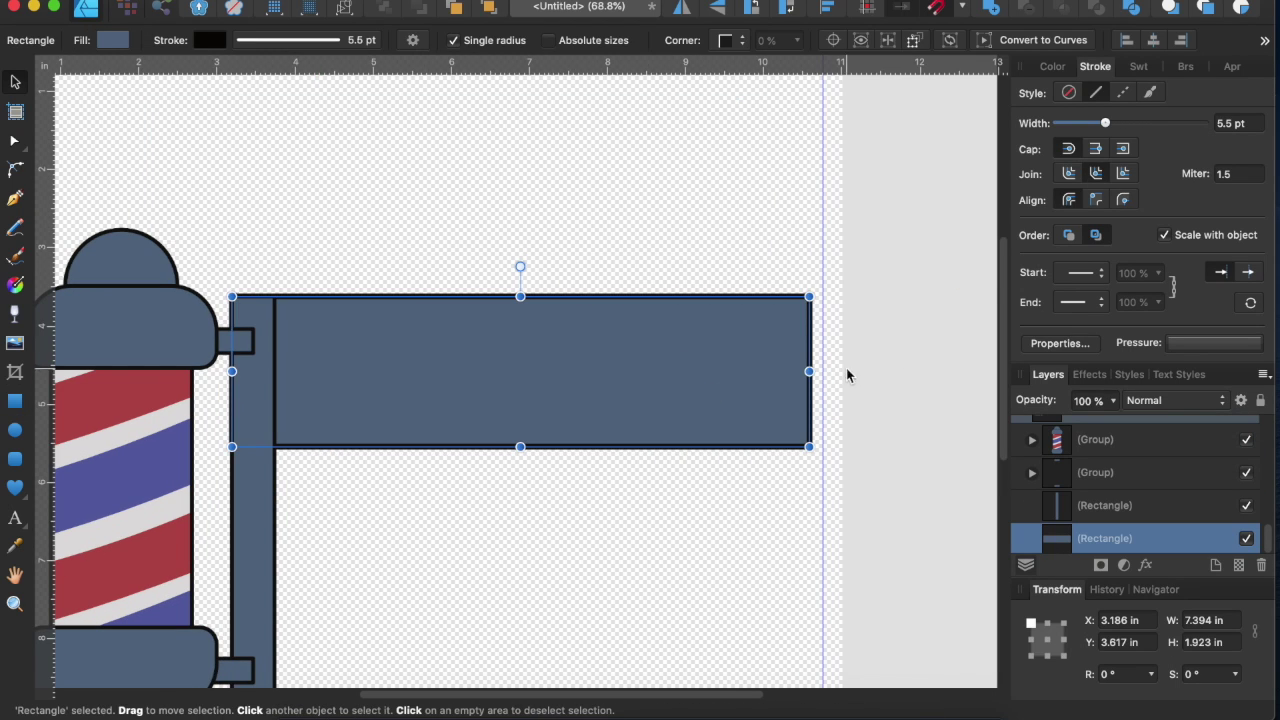
{"action": "scroll", "coordinate": [847, 375], "scroll_direction": "up", "scroll_amount": 5}
{"action": "key", "text": "super+d"}
Give the sign board Concave 25% corners and a tan fill, trimming its left edge
{"action": "left_click", "coordinate": [726, 40]}
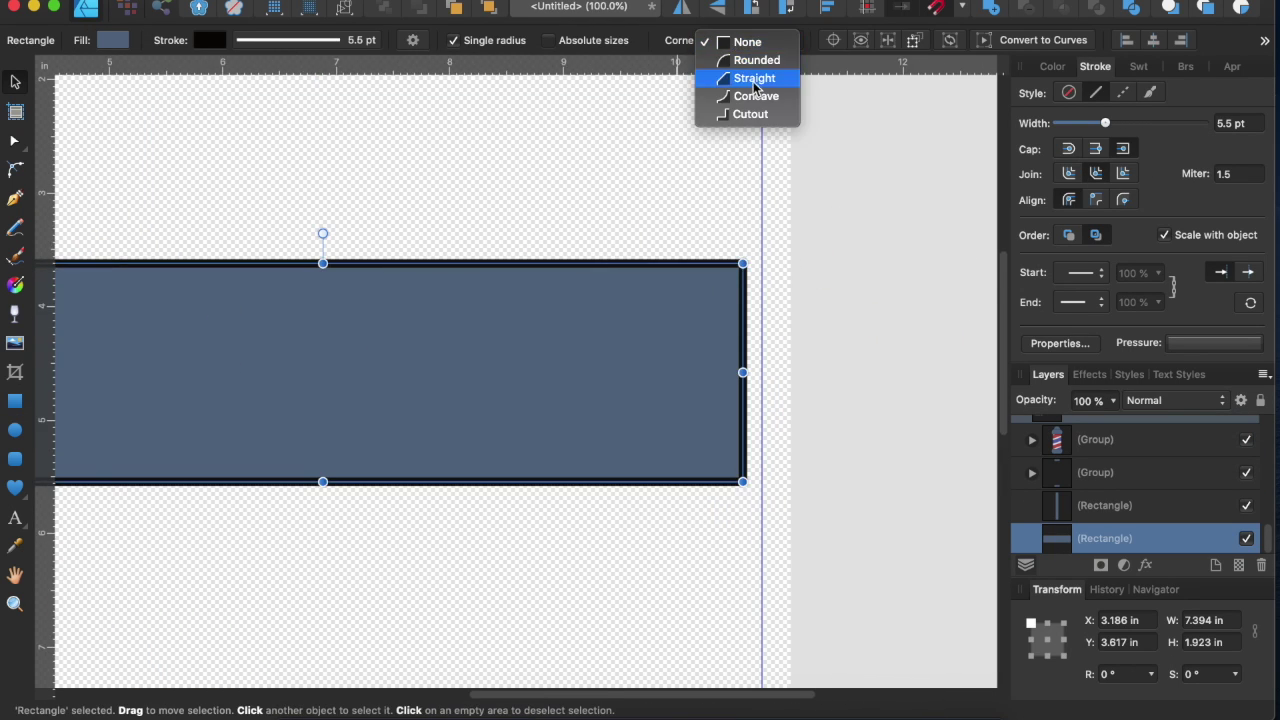
{"action": "left_click", "coordinate": [757, 94]}
{"action": "key", "text": "super+0"}
{"action": "left_click", "coordinate": [1043, 66]}
{"action": "left_click_drag", "start_coordinate": [1099, 157], "coordinate": [1198, 224]}
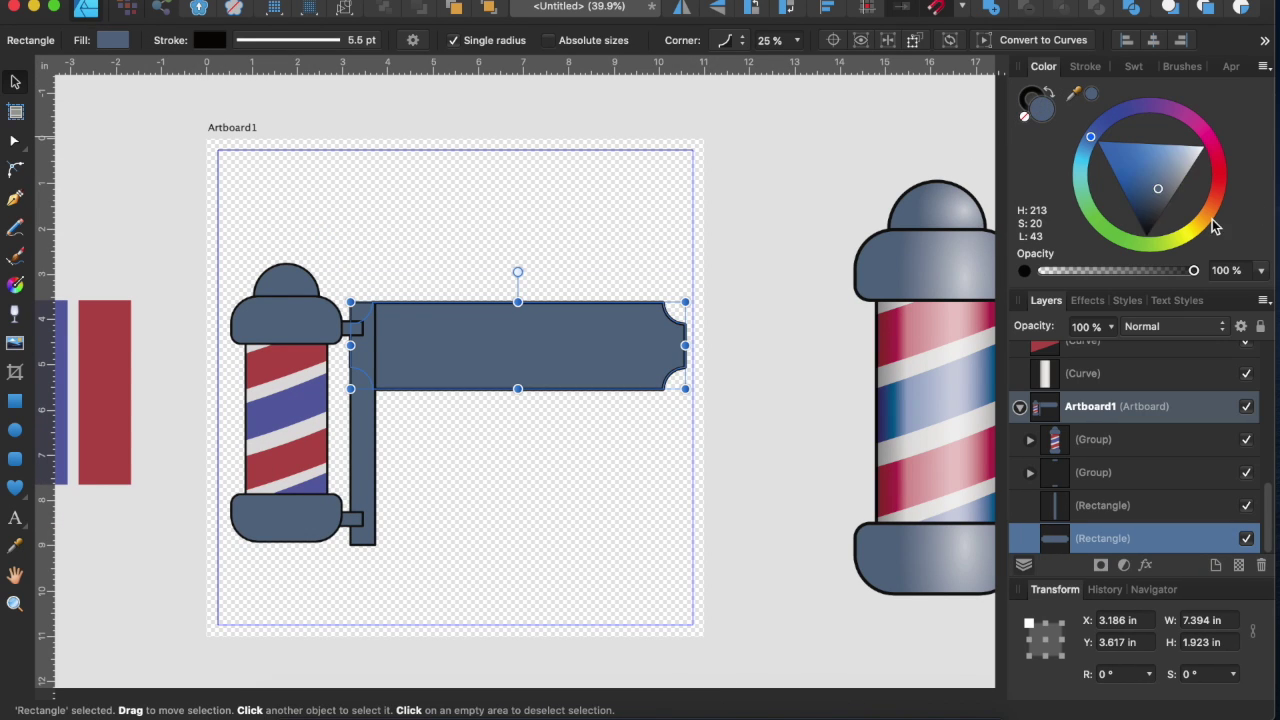
{"action": "left_click_drag", "start_coordinate": [1150, 190], "coordinate": [1127, 183]}
{"action": "left_click", "coordinate": [520, 357]}
{"action": "left_click_drag", "start_coordinate": [350, 345], "coordinate": [375, 347]}
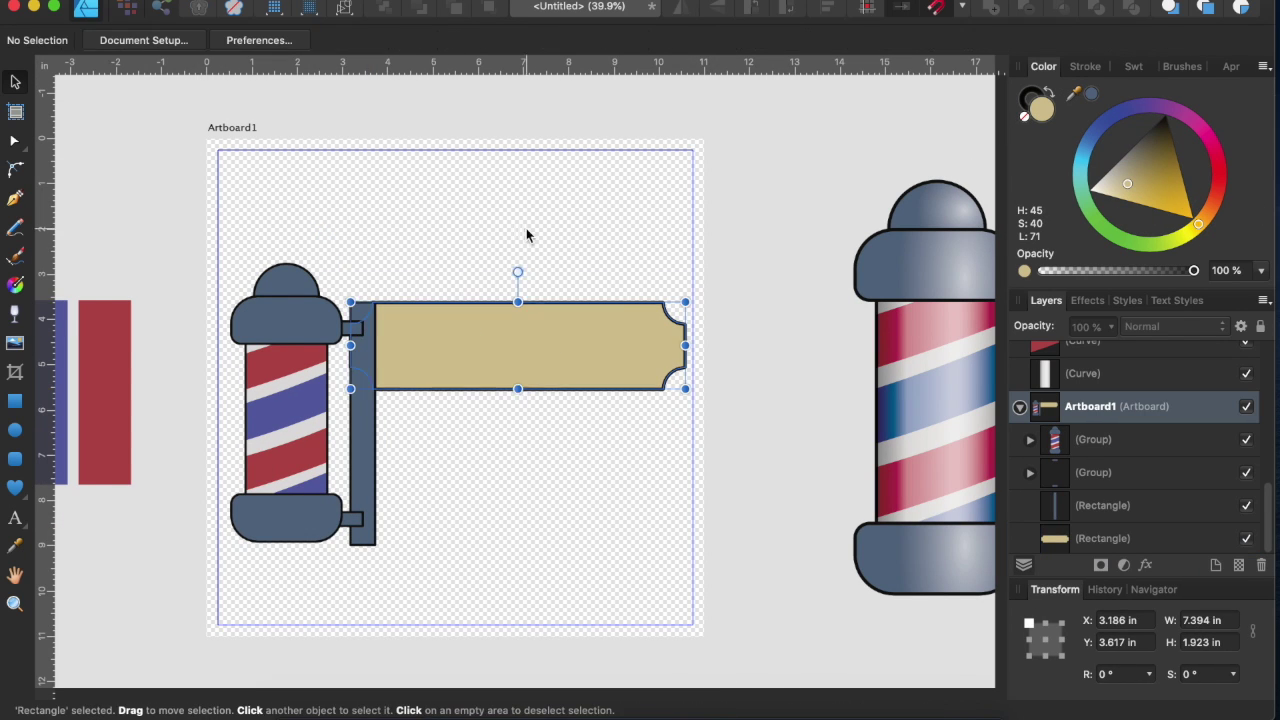
{"action": "scroll", "coordinate": [526, 234], "scroll_direction": "up", "scroll_amount": 2}
Start an Artistic Text label above the sign with 'Ba'
{"action": "key", "text": "t"}
{"action": "left_click_drag", "start_coordinate": [478, 228], "coordinate": [500, 200]}
{"action": "type", "text": "Barber"}
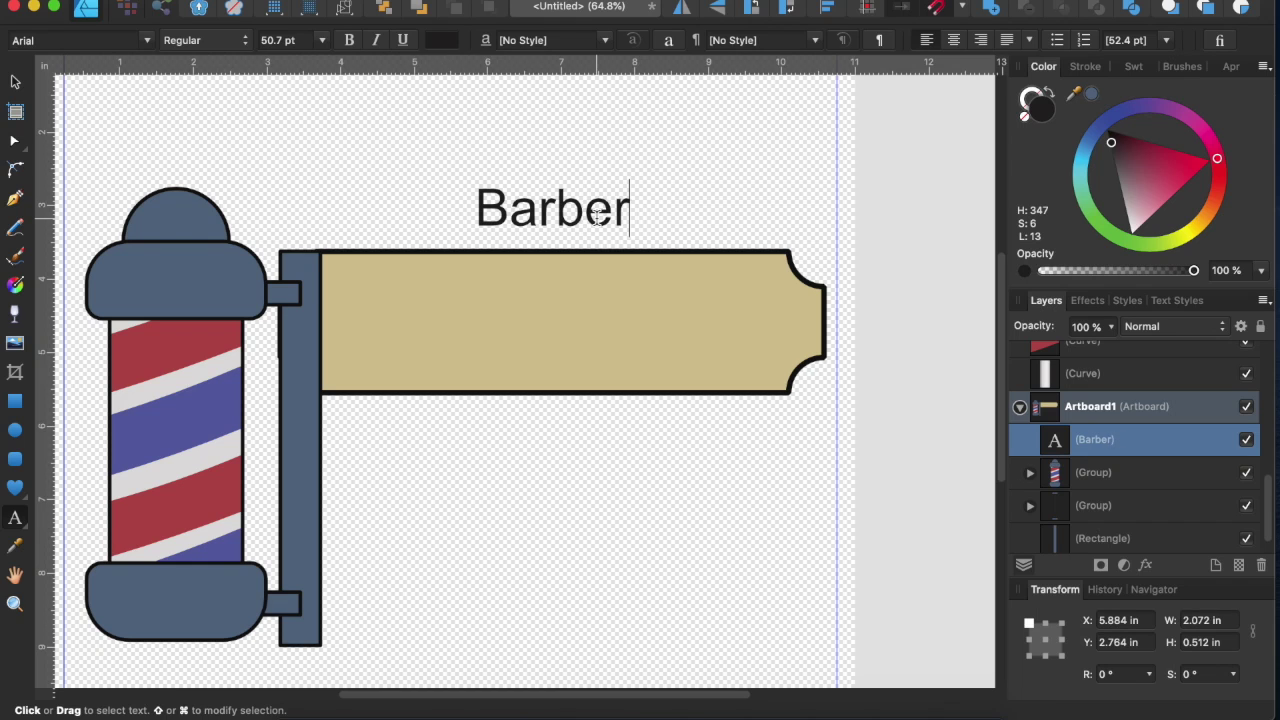
Move the Barber Shop text onto the tan sign and enlarge it
{"action": "left_click", "coordinate": [18, 84]}
{"action": "left_click_drag", "start_coordinate": [540, 215], "coordinate": [430, 335]}
{"action": "left_click_drag", "start_coordinate": [657, 362], "coordinate": [744, 357]}
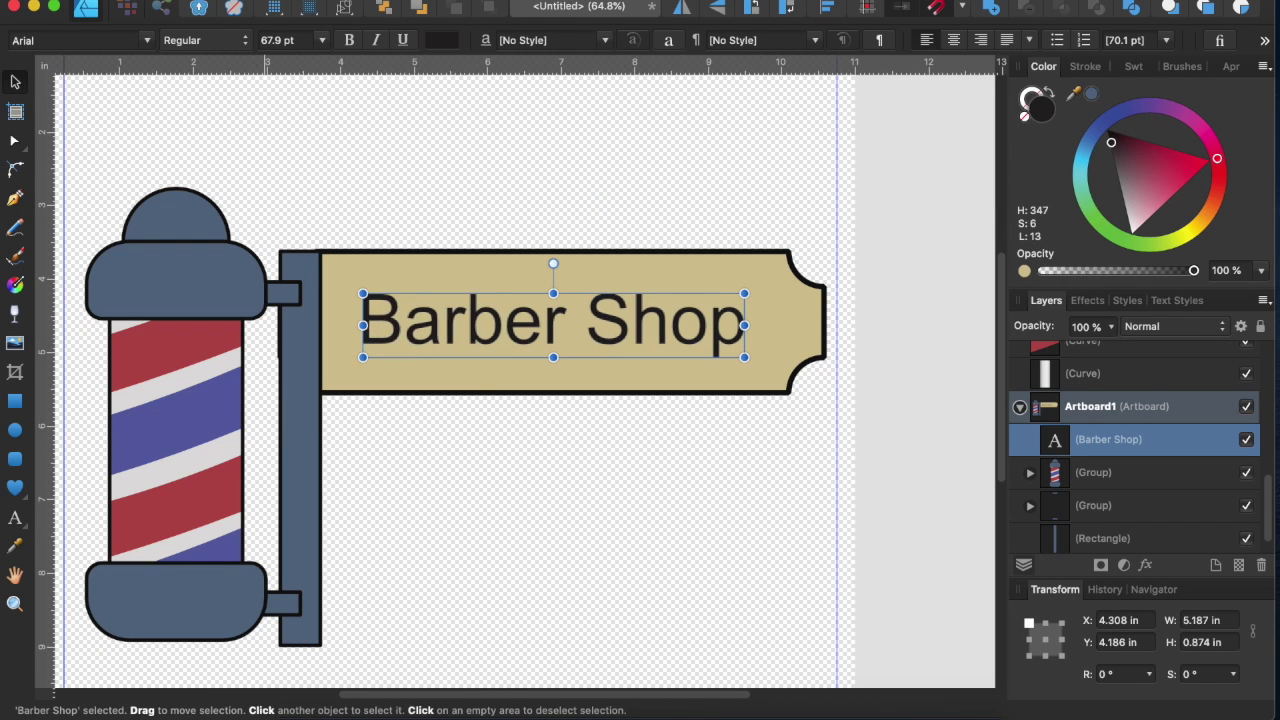
Set the Barber Shop text's font to Georgia Italic, enlarging it slightly
{"action": "left_click", "coordinate": [80, 40]}
{"action": "type", "text": "gree"}
{"action": "key", "text": "BackSpace"}
{"action": "key", "text": "BackSpace"}
{"action": "key", "text": "BackSpace"}
{"action": "scroll", "coordinate": [240, 460], "scroll_direction": "down", "scroll_amount": 5}
{"action": "scroll", "coordinate": [264, 445], "scroll_direction": "down", "scroll_amount": 1}
{"action": "left_click", "coordinate": [262, 437]}
{"action": "left_click", "coordinate": [147, 40]}
{"action": "scroll", "coordinate": [314, 520], "scroll_direction": "down", "scroll_amount": 5}
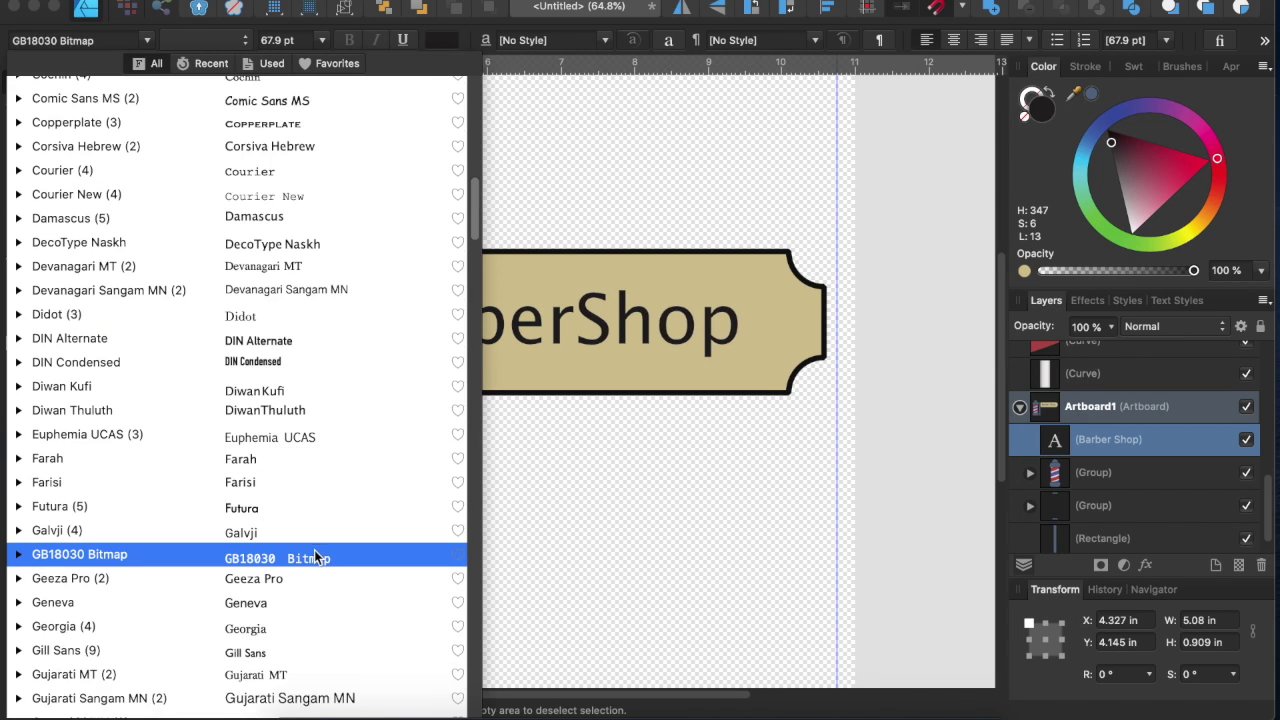
{"action": "scroll", "coordinate": [310, 570], "scroll_direction": "down", "scroll_amount": 1}
{"action": "left_click", "coordinate": [306, 586]}
{"action": "left_click_drag", "start_coordinate": [747, 291], "coordinate": [773, 286]}
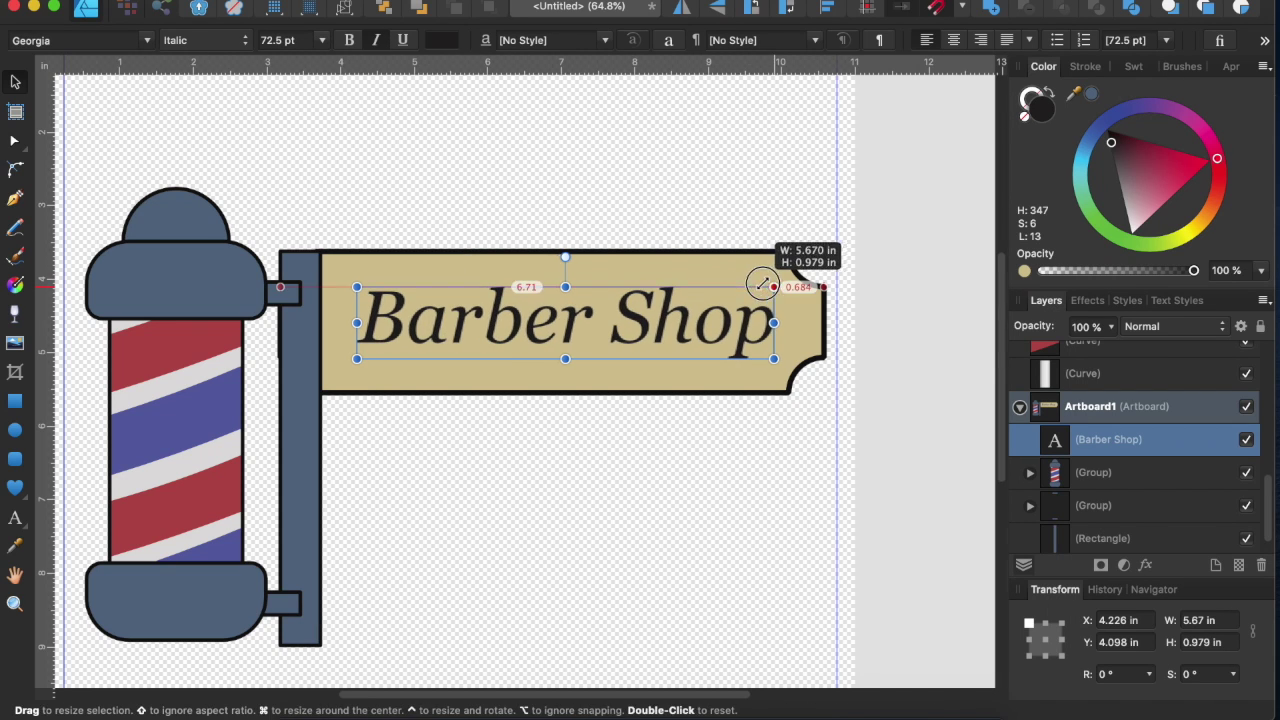
Swap the text's fill and stroke and set the outline width to 3.5 pt
{"action": "left_click", "coordinate": [1048, 92]}
{"action": "left_click", "coordinate": [1085, 66]}
{"action": "left_click_drag", "start_coordinate": [1084, 122], "coordinate": [1098, 122]}
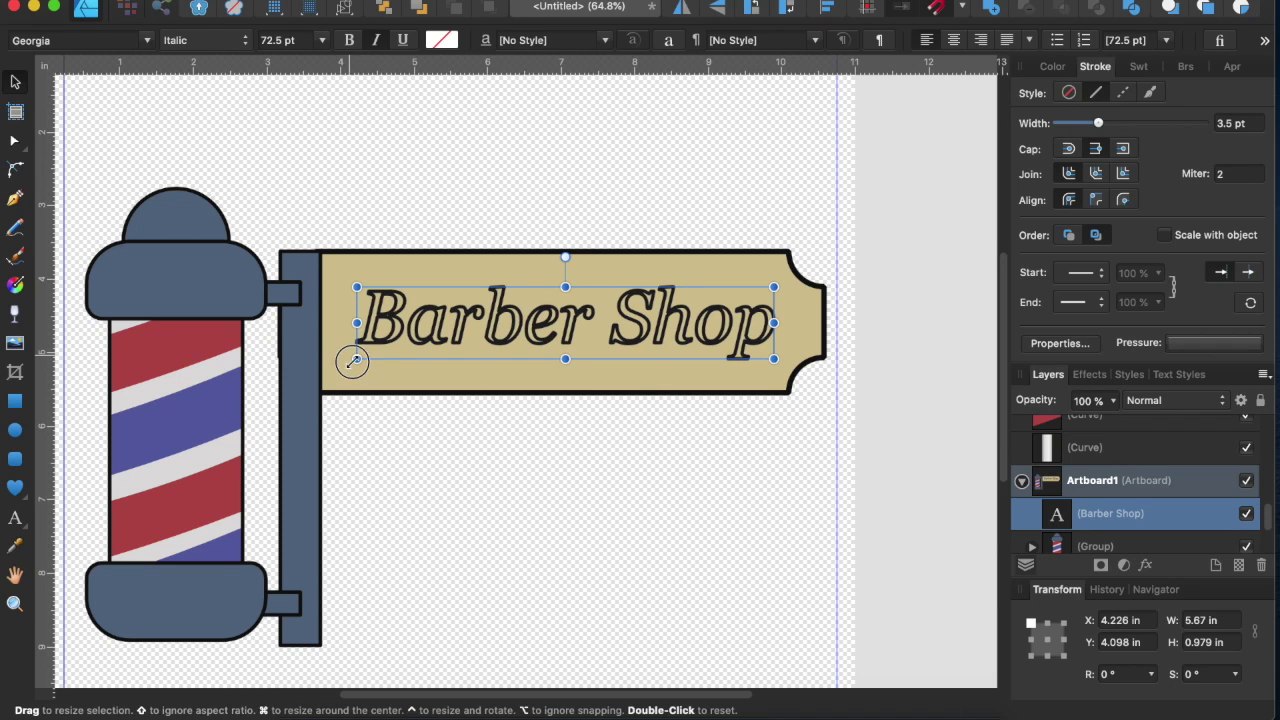
Enlarge the Barber Shop text a little and zoom in to inspect the lettering
{"action": "left_click_drag", "start_coordinate": [354, 360], "coordinate": [344, 362]}
{"action": "left_click", "coordinate": [600, 470]}
{"action": "left_click", "coordinate": [689, 273]}
{"action": "left_click", "coordinate": [455, 293], "text": "shift"}
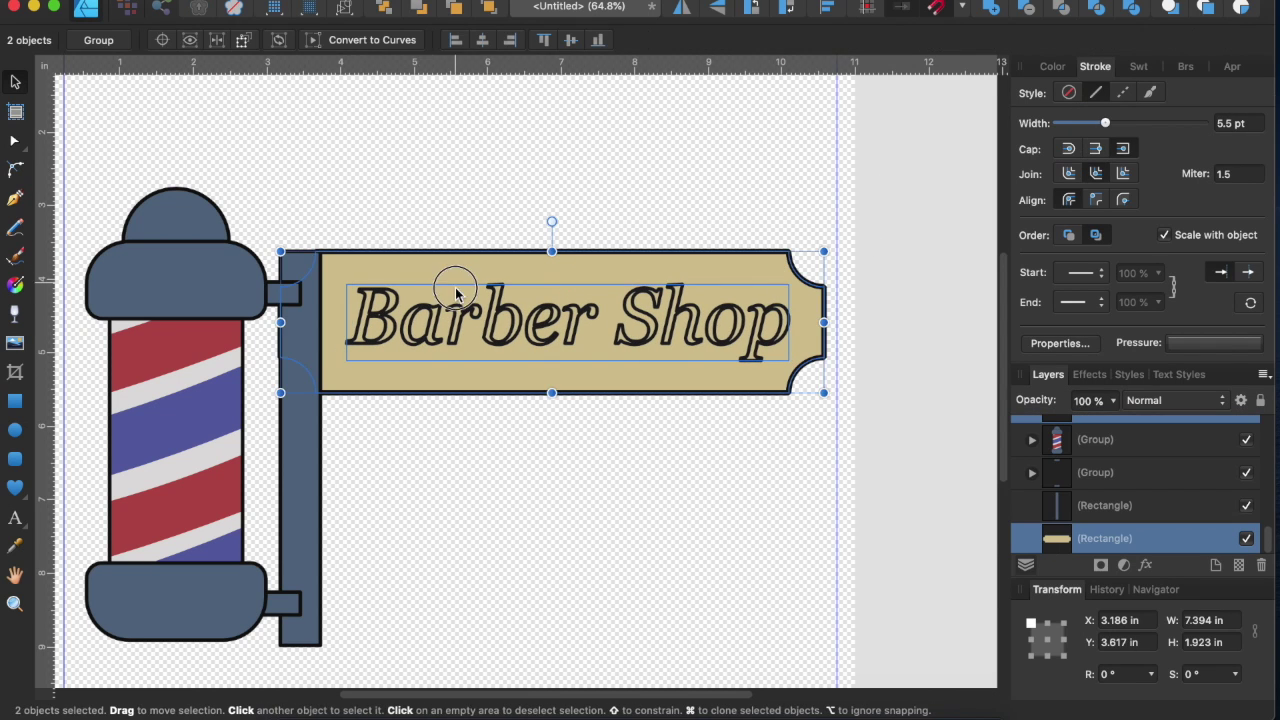
{"action": "left_click_drag", "start_coordinate": [455, 293], "coordinate": [608, 246]}
{"action": "key", "text": "super+d"}
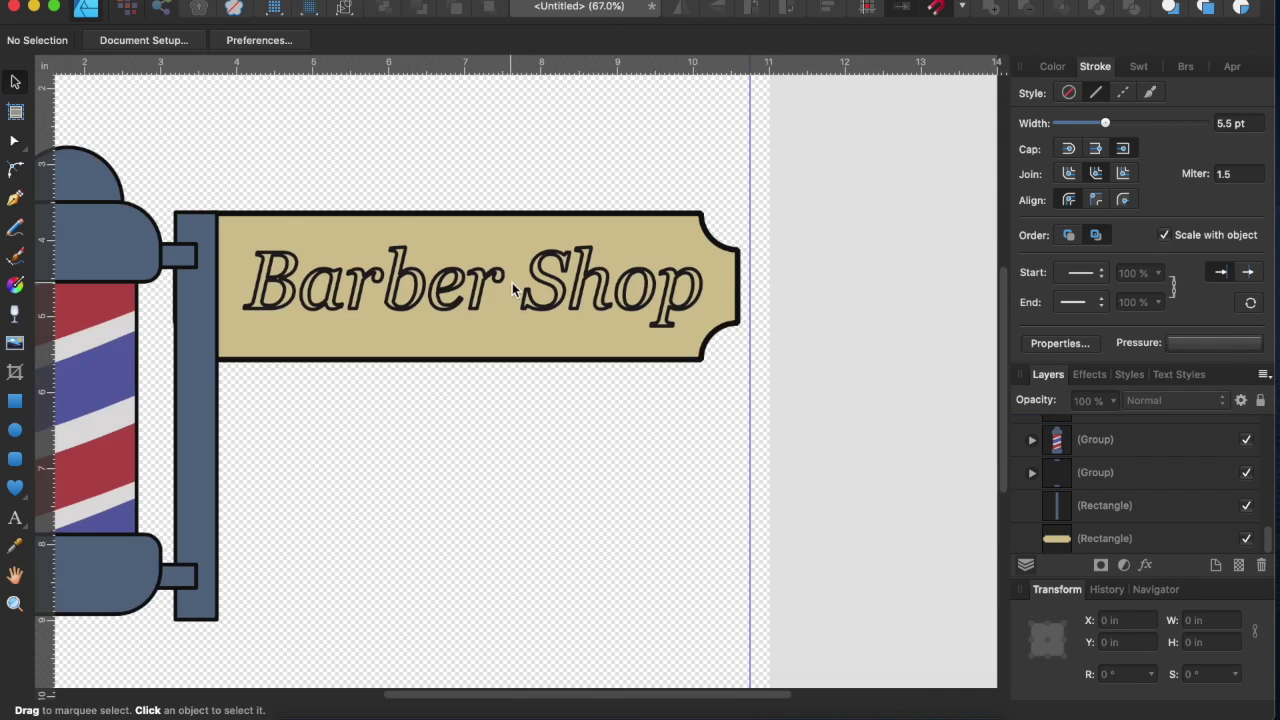
{"action": "left_click", "coordinate": [512, 289]}
{"action": "scroll", "coordinate": [241, 325], "scroll_direction": "up", "scroll_amount": 3}
{"action": "left_click", "coordinate": [222, 357]}
{"action": "scroll", "coordinate": [143, 242], "scroll_direction": "down", "scroll_amount": 3}
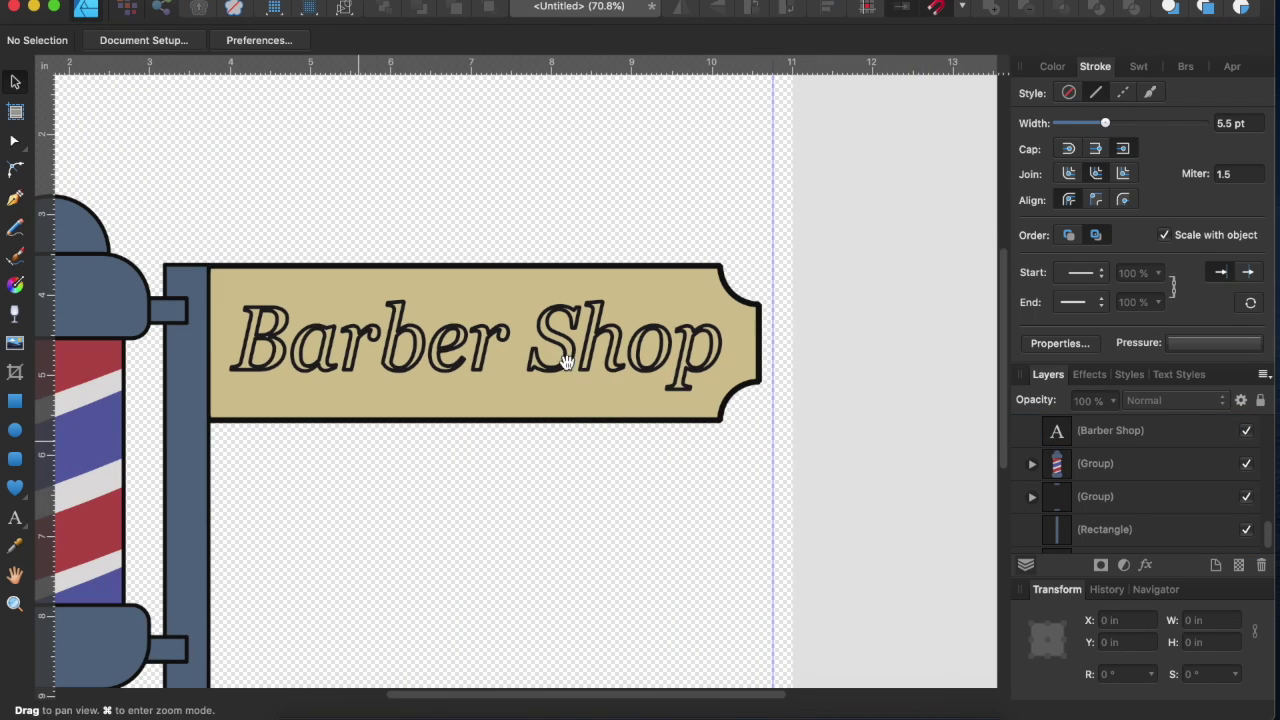
{"action": "left_click", "coordinate": [471, 343]}
Fill the lettering dark gold, duplicate it, and give the lower copy a black outline
{"action": "left_click", "coordinate": [1127, 184]}
{"action": "key", "text": "super+d"}
{"action": "key", "text": "super+1"}
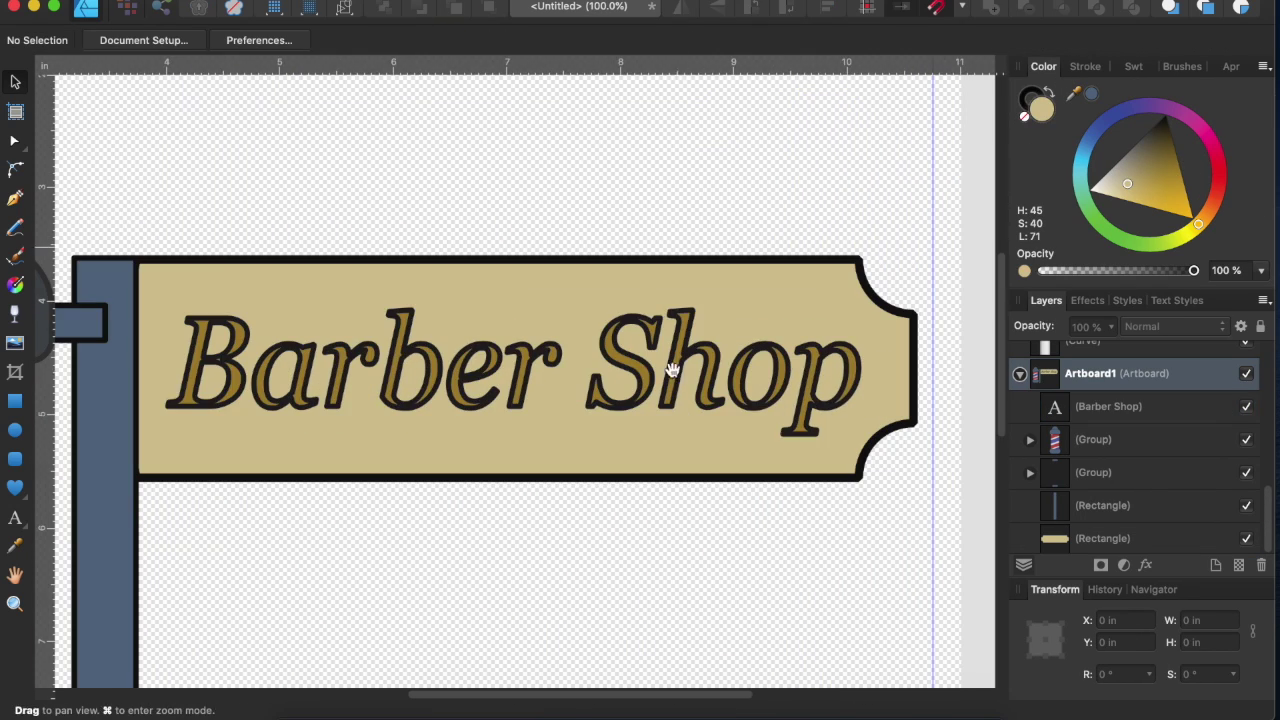
{"action": "left_click", "coordinate": [671, 371]}
{"action": "left_click", "coordinate": [1024, 116]}
{"action": "left_click", "coordinate": [1038, 106]}
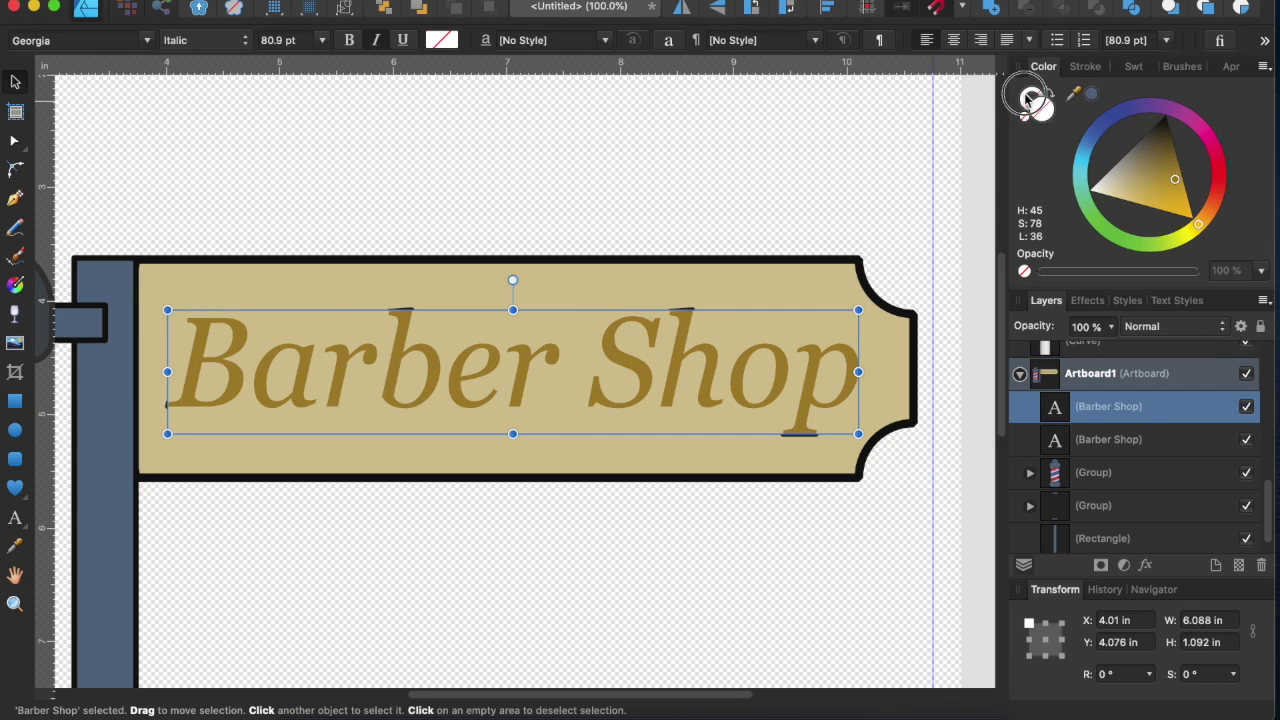
{"action": "left_click", "coordinate": [1085, 66]}
{"action": "left_click", "coordinate": [1108, 120]}
{"action": "key", "text": "super+bracketleft"}
{"action": "key", "text": "super+bracketleft"}
Sample the gold fill from the lettering with the Color Picker and fit the artboard
{"action": "left_click", "coordinate": [1043, 66]}
{"action": "key", "text": "i"}
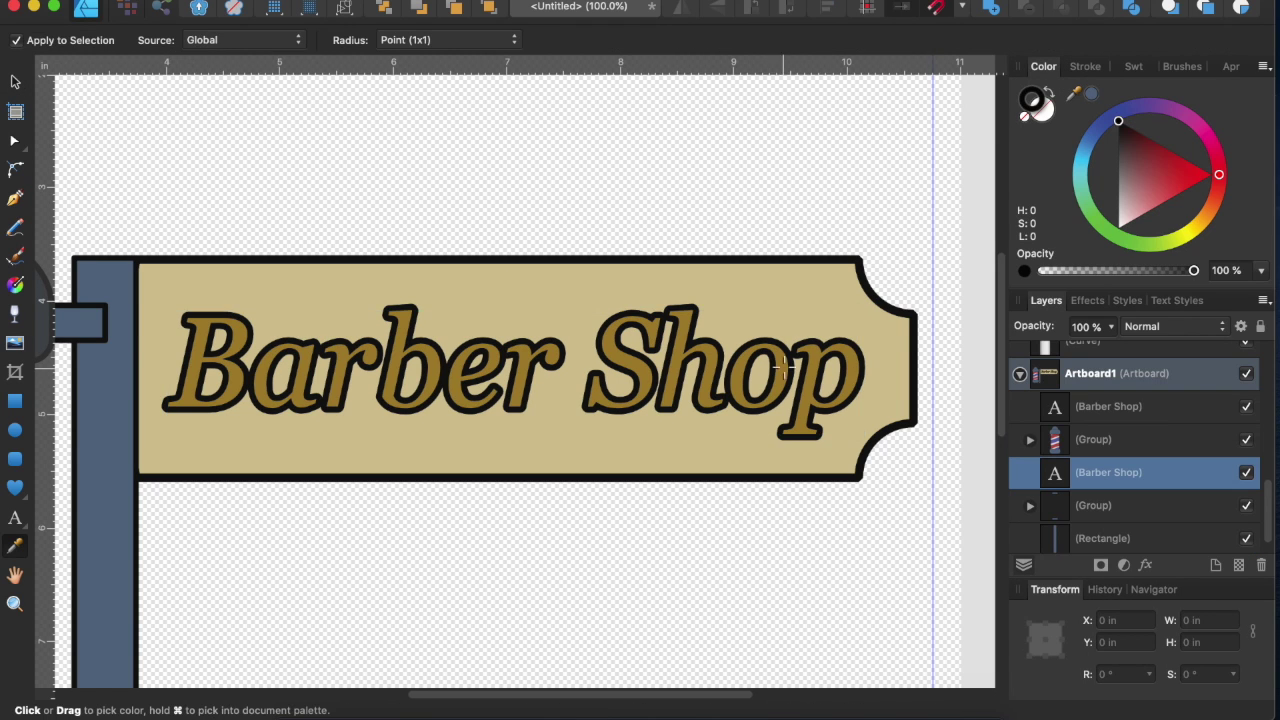
{"action": "left_click", "coordinate": [785, 367]}
{"action": "key", "text": "super+d"}
{"action": "key", "text": "super+0"}
{"action": "key", "text": "v"}
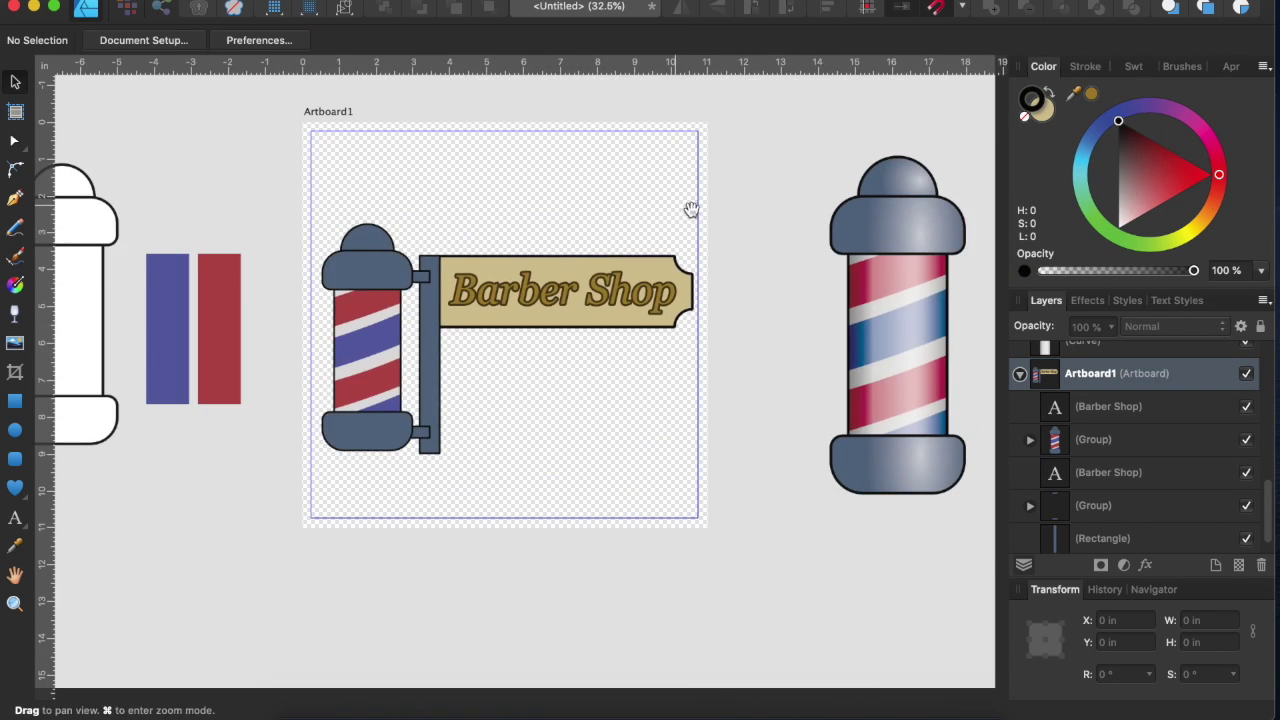
{"action": "scroll", "coordinate": [691, 209], "scroll_direction": "up", "scroll_amount": 3}
{"action": "left_click", "coordinate": [1108, 406]}
{"action": "left_click", "coordinate": [1110, 474], "text": "super"}
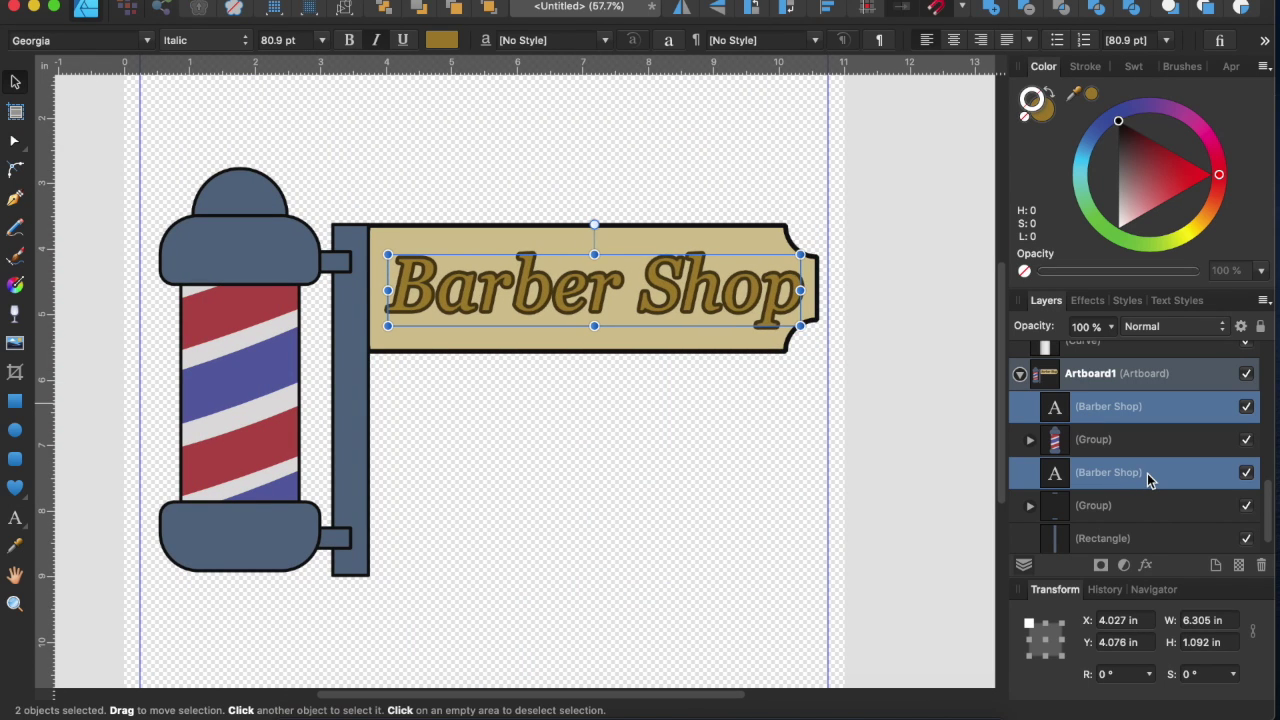
Shrink both Barber Shop texts to 75.7 pt, nudge up, tint the top copy red, then delete it
{"action": "left_click_drag", "start_coordinate": [802, 255], "coordinate": [773, 257]}
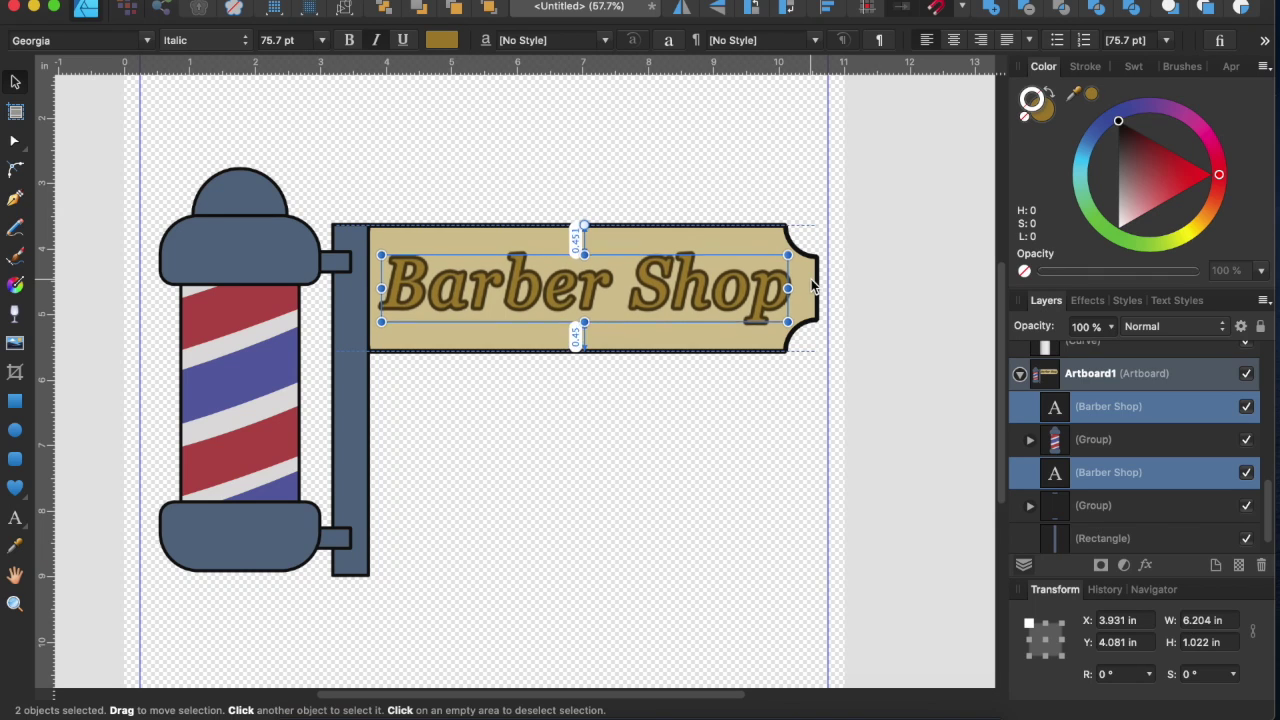
{"action": "key", "text": "Up"}
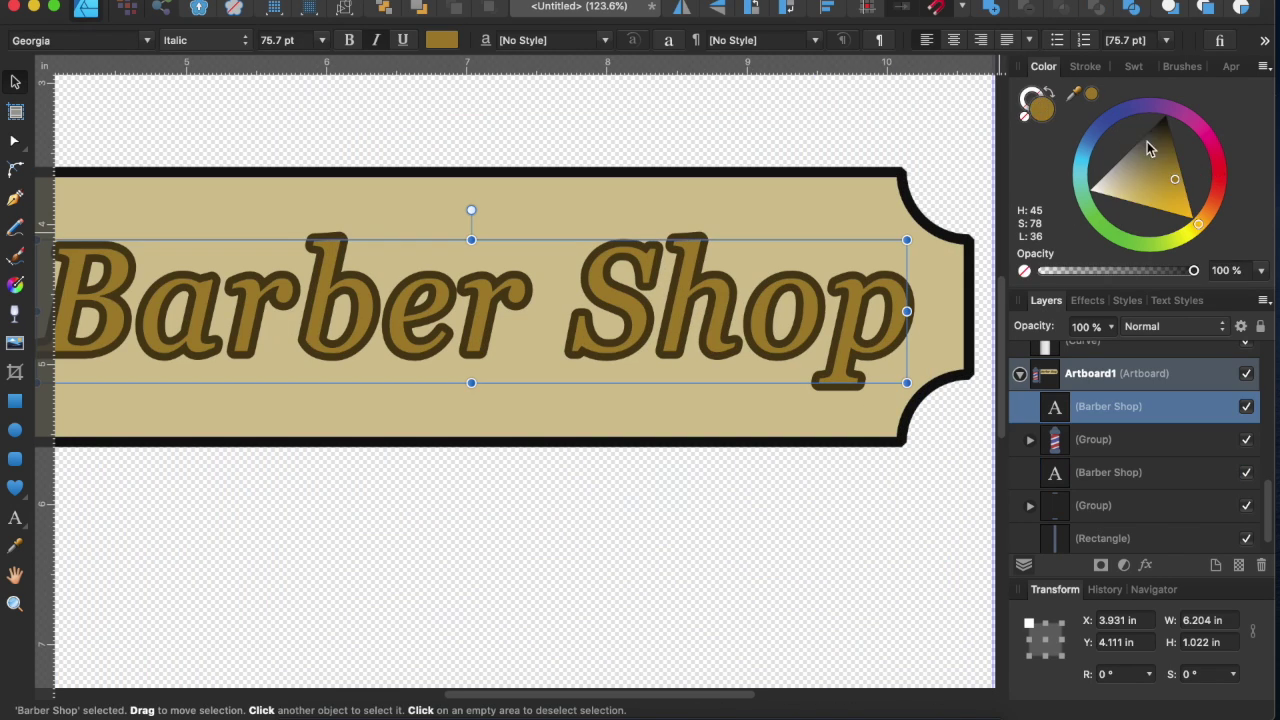
{"action": "left_click_drag", "start_coordinate": [1147, 141], "coordinate": [1147, 183]}
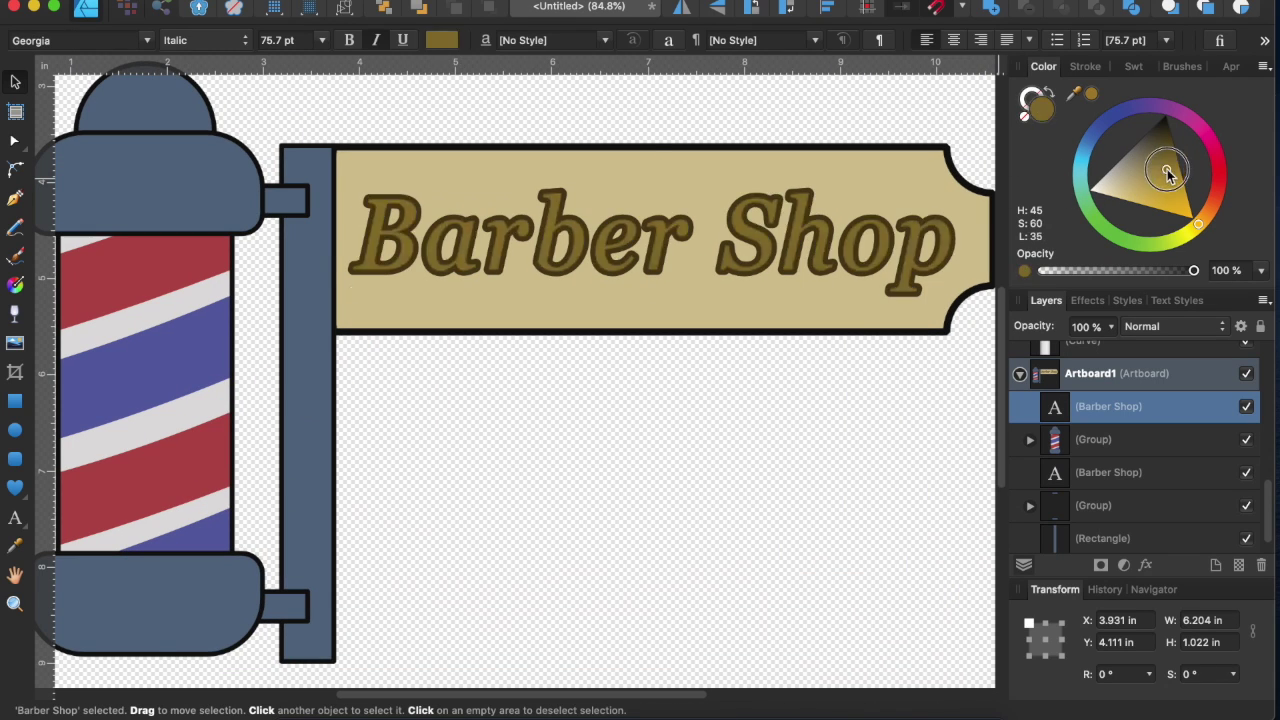
{"action": "left_click_drag", "start_coordinate": [1147, 93], "coordinate": [1219, 175]}
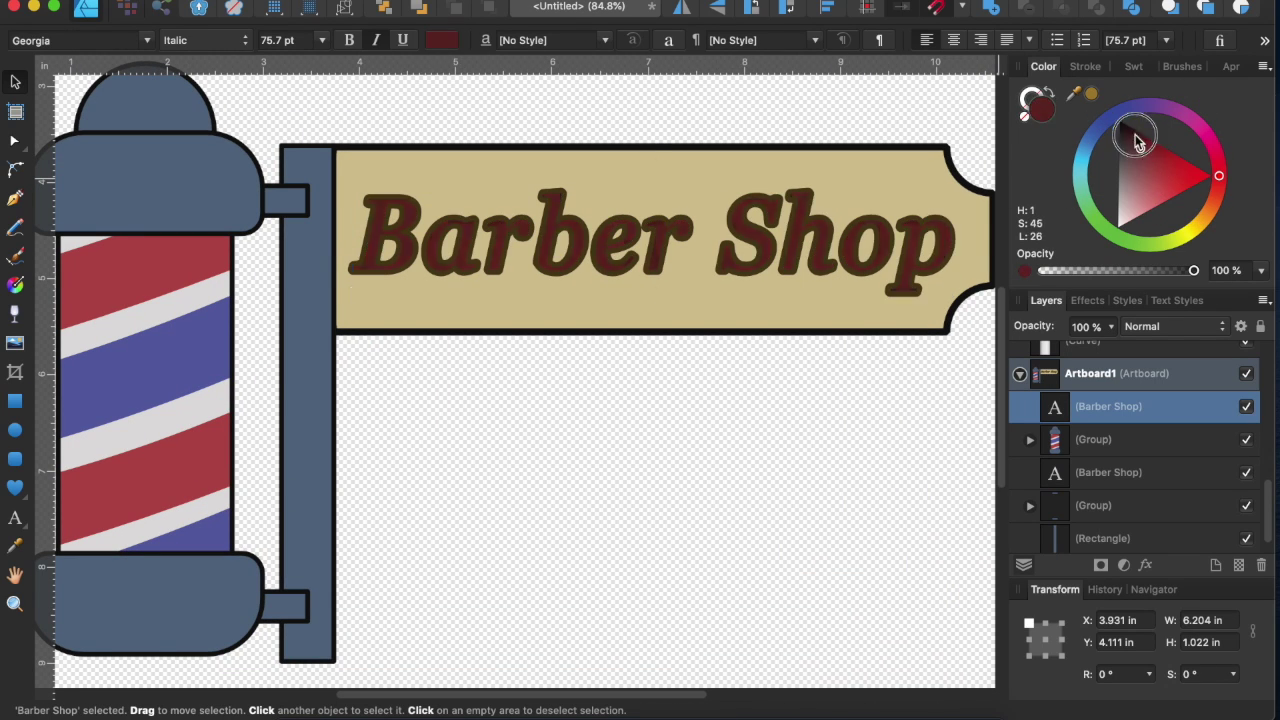
{"action": "key", "text": "Delete"}
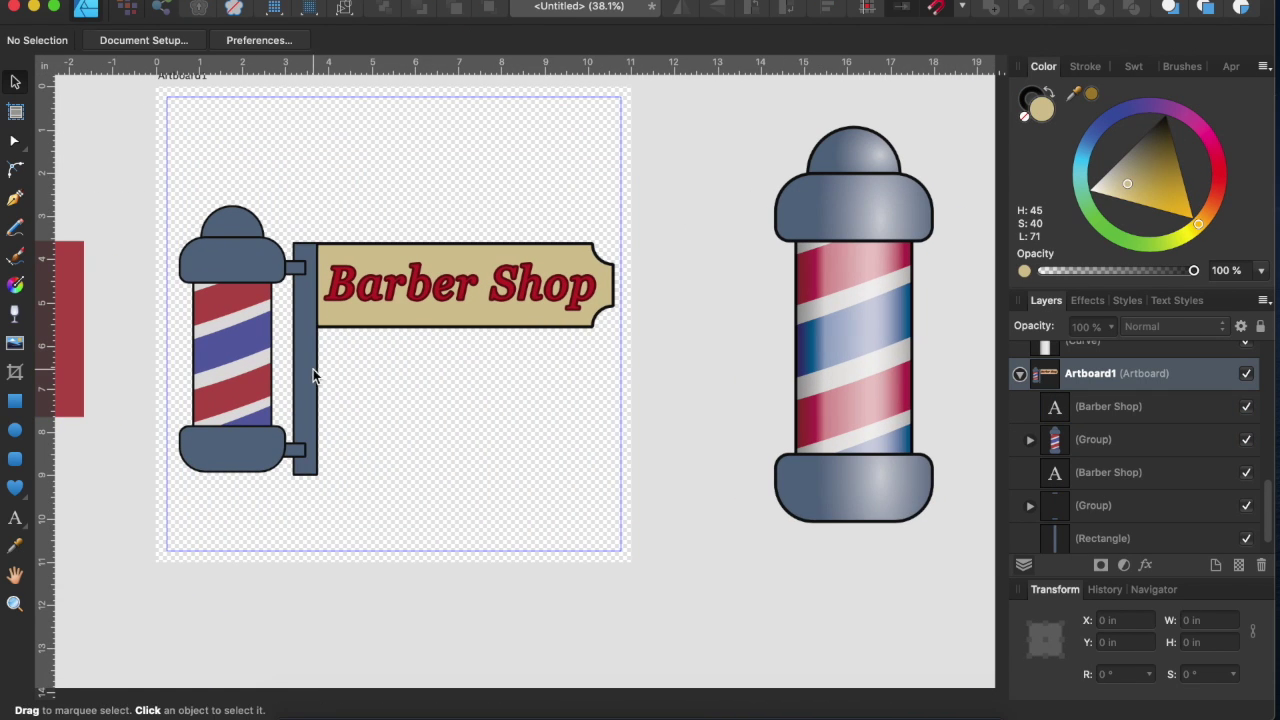
Stretch the post upward and move the sign with its Barber Shop texts higher
{"action": "left_click", "coordinate": [312, 375]}
{"action": "left_click_drag", "start_coordinate": [305, 243], "coordinate": [306, 206]}
{"action": "left_click", "coordinate": [357, 220]}
{"action": "left_click_drag", "start_coordinate": [680, 383], "coordinate": [323, 189]}
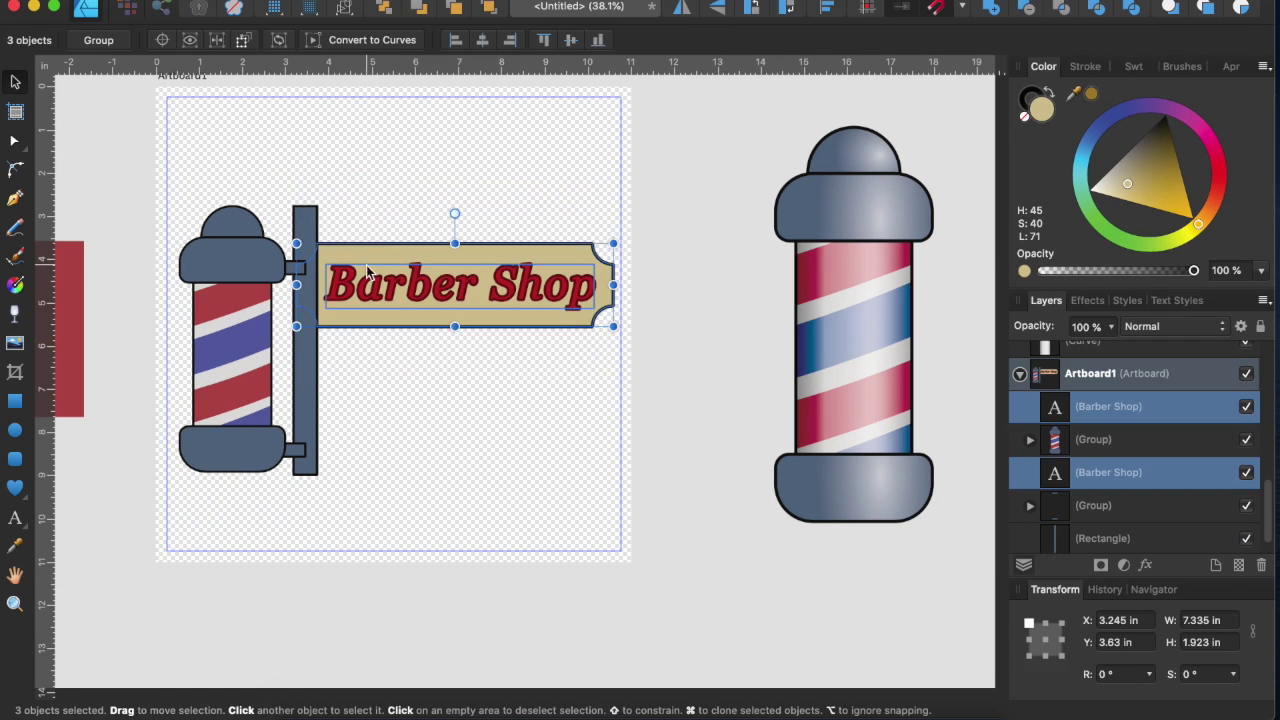
{"action": "left_click_drag", "start_coordinate": [367, 271], "coordinate": [360, 234]}
{"action": "scroll", "coordinate": [470, 246], "scroll_direction": "up", "scroll_amount": 5}
{"action": "scroll", "coordinate": [460, 246], "scroll_direction": "up", "scroll_amount": 3}
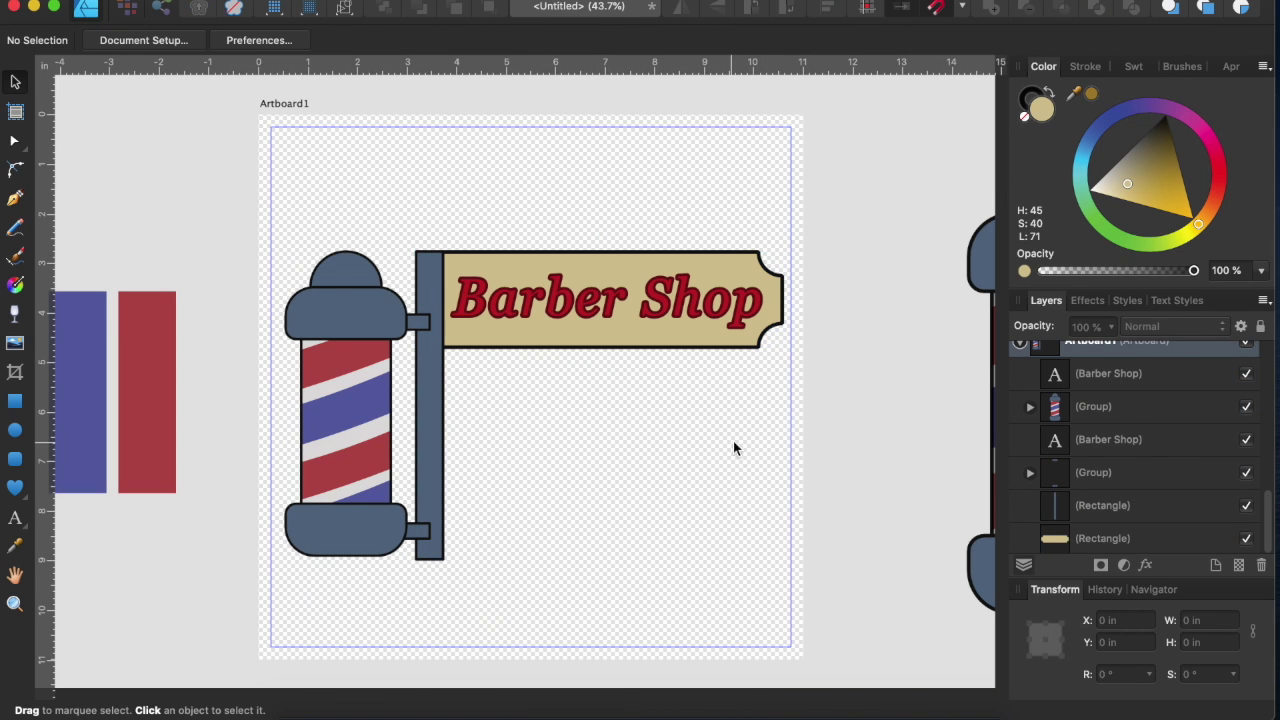
{"action": "scroll", "coordinate": [690, 437], "scroll_direction": "up", "scroll_amount": 2}
Place a duplicate of the sign directly below it and shrink it
{"action": "left_click_drag", "start_coordinate": [343, 157], "coordinate": [894, 452]}
{"action": "left_click_drag", "start_coordinate": [586, 283], "coordinate": [586, 409]}
{"action": "left_click_drag", "start_coordinate": [826, 323], "coordinate": [756, 330]}
Replace the lower sign's wording with 'Open' and centre it on the plaque
{"action": "left_click", "coordinate": [590, 262]}
{"action": "triple_click", "coordinate": [655, 365]}
{"action": "key", "text": "BackSpace"}
{"action": "type", "text": "Weree"}
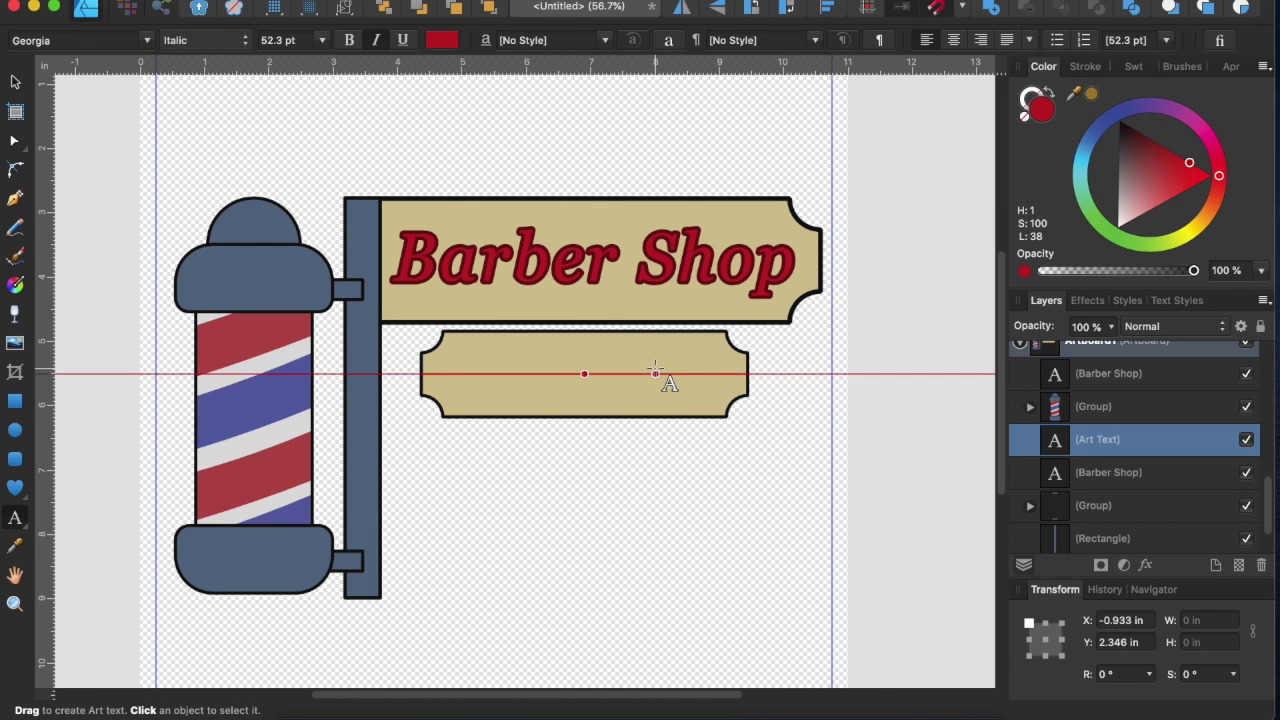
{"action": "left_click", "coordinate": [15, 81]}
{"action": "left_click", "coordinate": [700, 400], "text": "shift"}
{"action": "left_click", "coordinate": [827, 7]}
{"action": "left_click", "coordinate": [826, 69]}
Give the lower Open plaque a thicker outline
{"action": "key", "text": "super+1"}
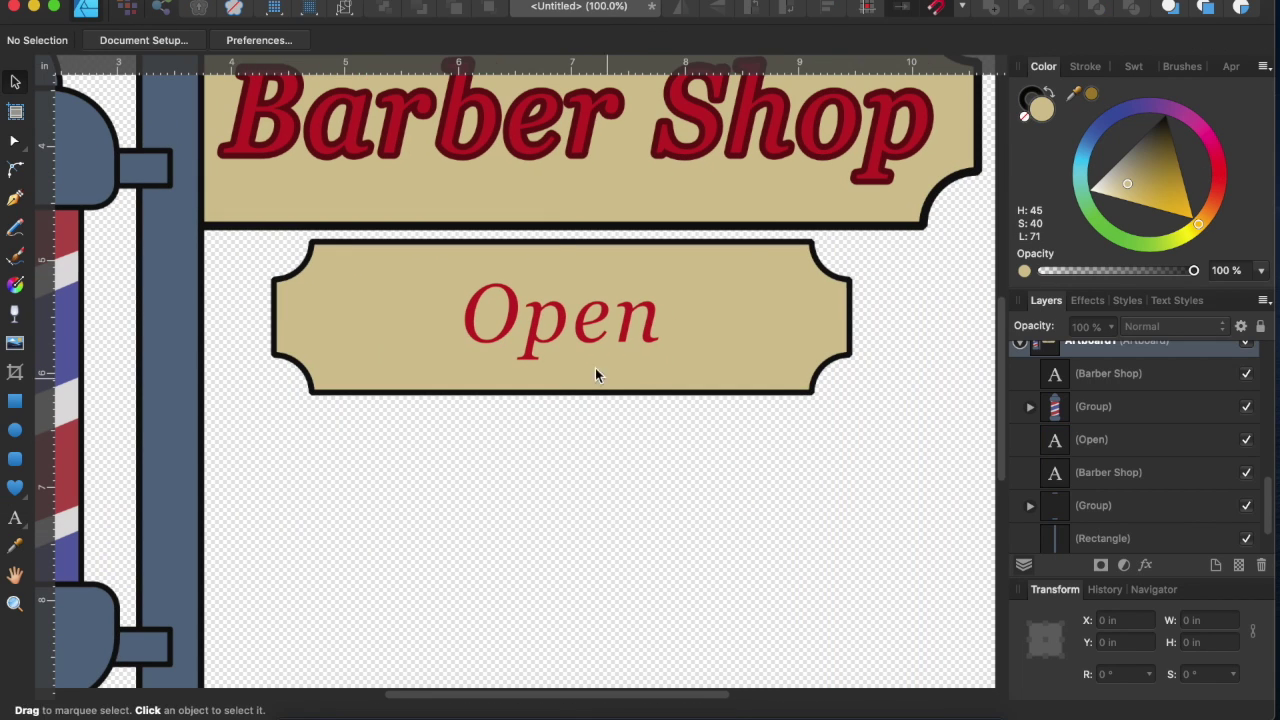
{"action": "left_click", "coordinate": [895, 218]}
{"action": "left_click", "coordinate": [1095, 66]}
{"action": "left_click", "coordinate": [830, 370]}
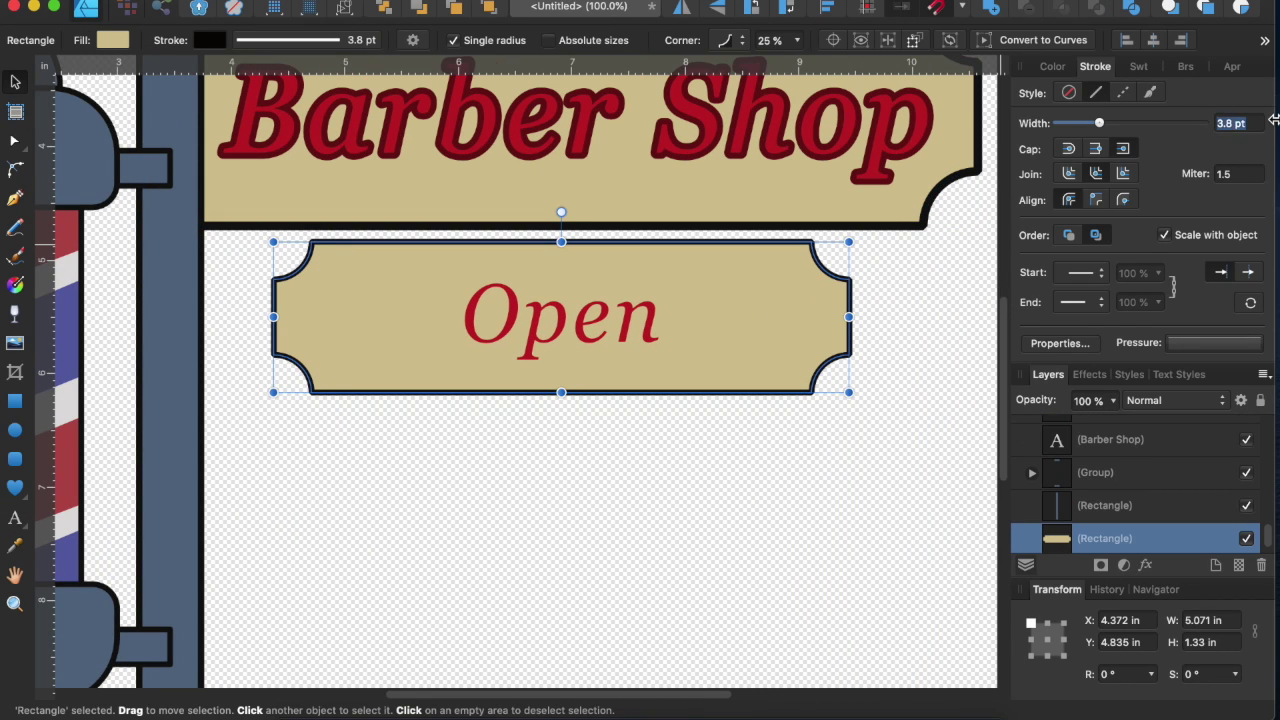
{"action": "key", "text": "Return"}
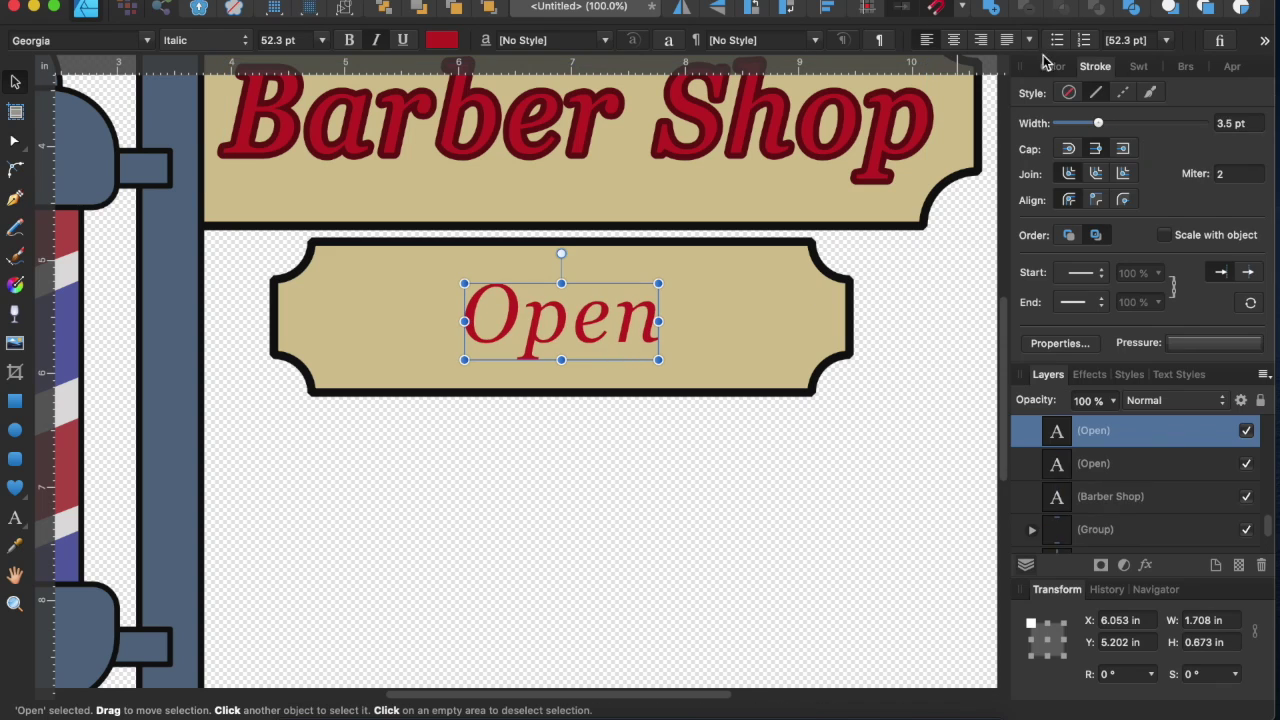
Give the duplicate Open text a dark red colour and select both text layers
{"action": "left_click", "coordinate": [1182, 66]}
{"action": "left_click", "coordinate": [1141, 66]}
{"action": "left_click", "coordinate": [1068, 148]}
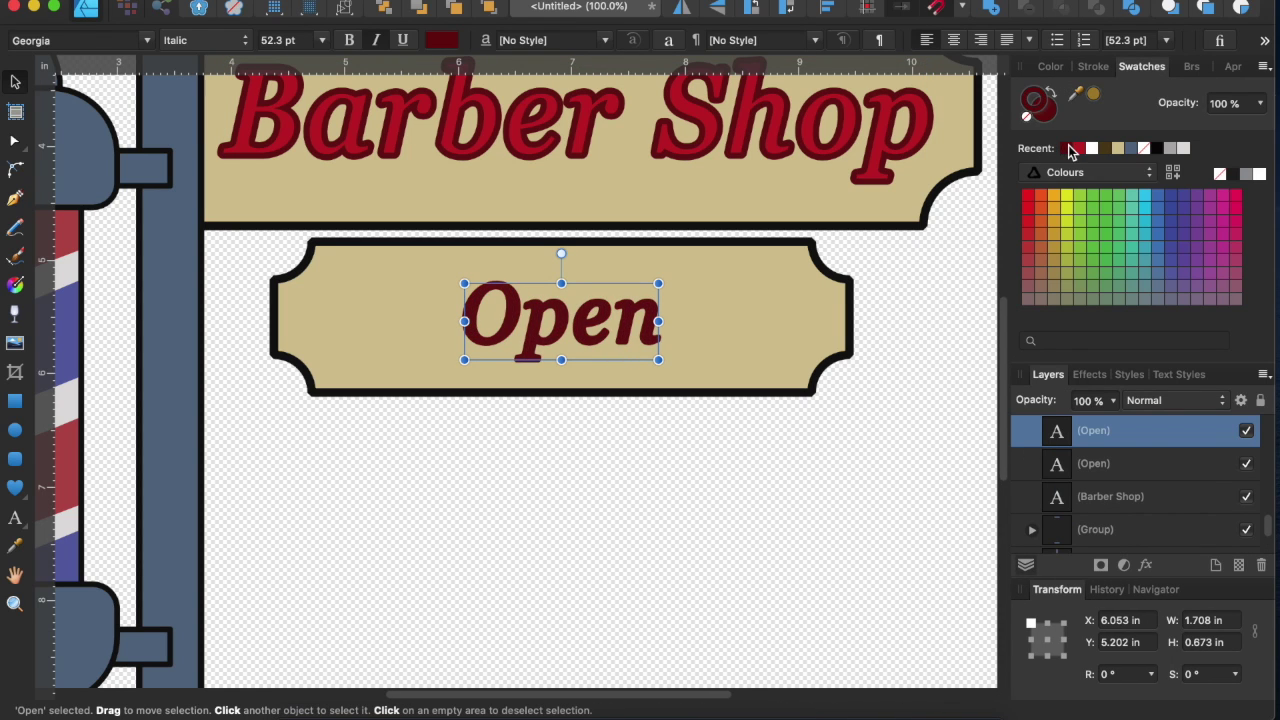
{"action": "left_click", "coordinate": [1093, 66]}
{"action": "left_click_drag", "start_coordinate": [771, 480], "coordinate": [403, 264]}
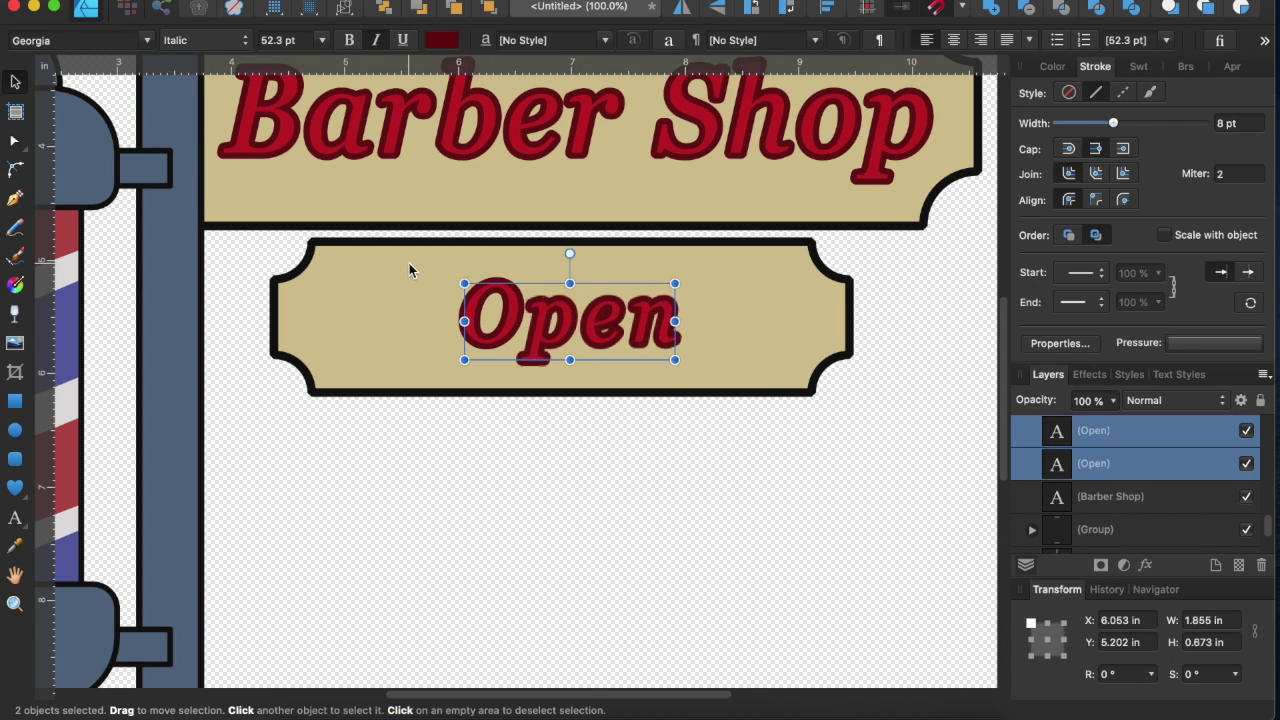
{"action": "double_click", "coordinate": [530, 318]}
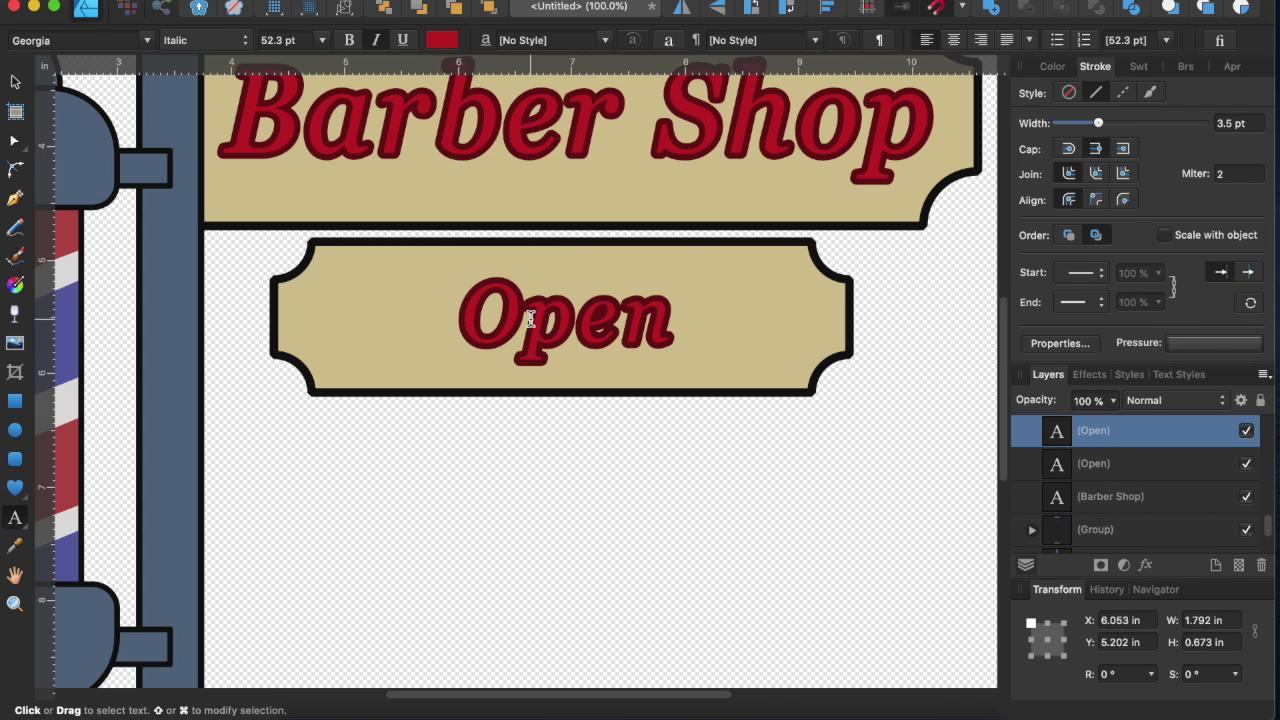
{"action": "left_click", "coordinate": [1056, 463]}
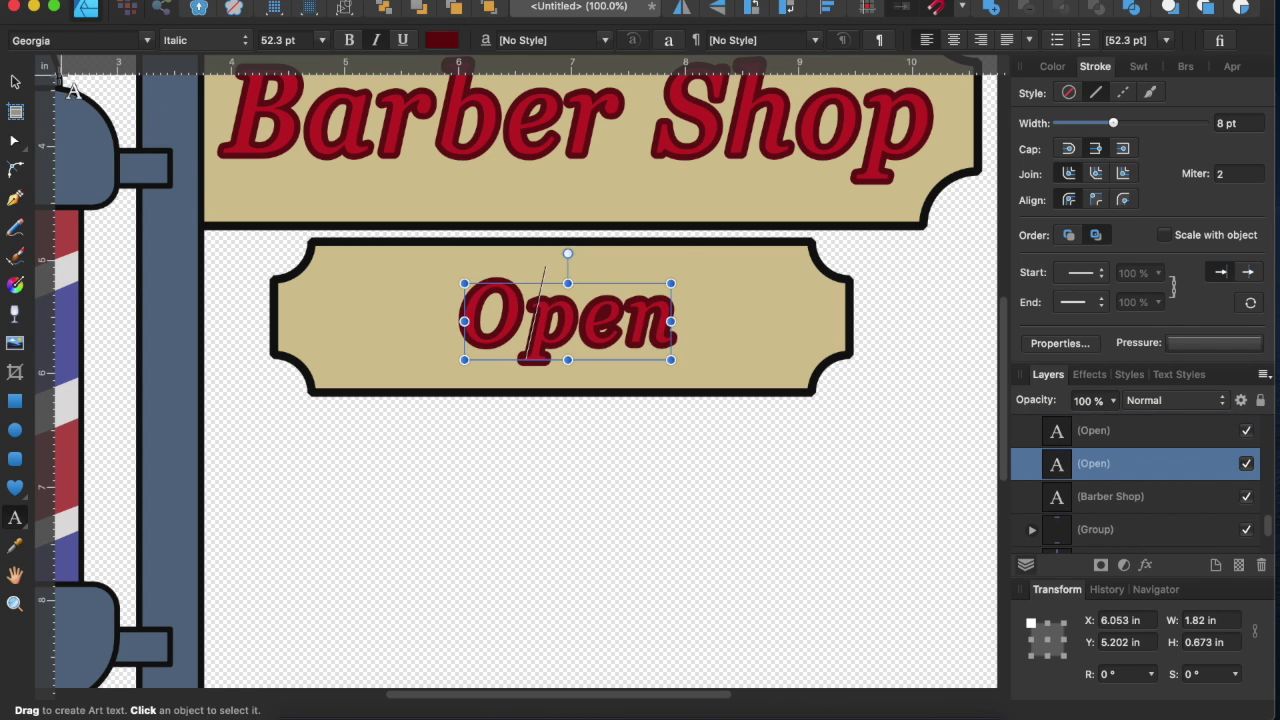
Enlarge both Open text layers on the plaque and group them
{"action": "key", "text": "Escape"}
{"action": "left_click_drag", "start_coordinate": [700, 450], "coordinate": [430, 300]}
{"action": "left_click_drag", "start_coordinate": [454, 392], "coordinate": [378, 416]}
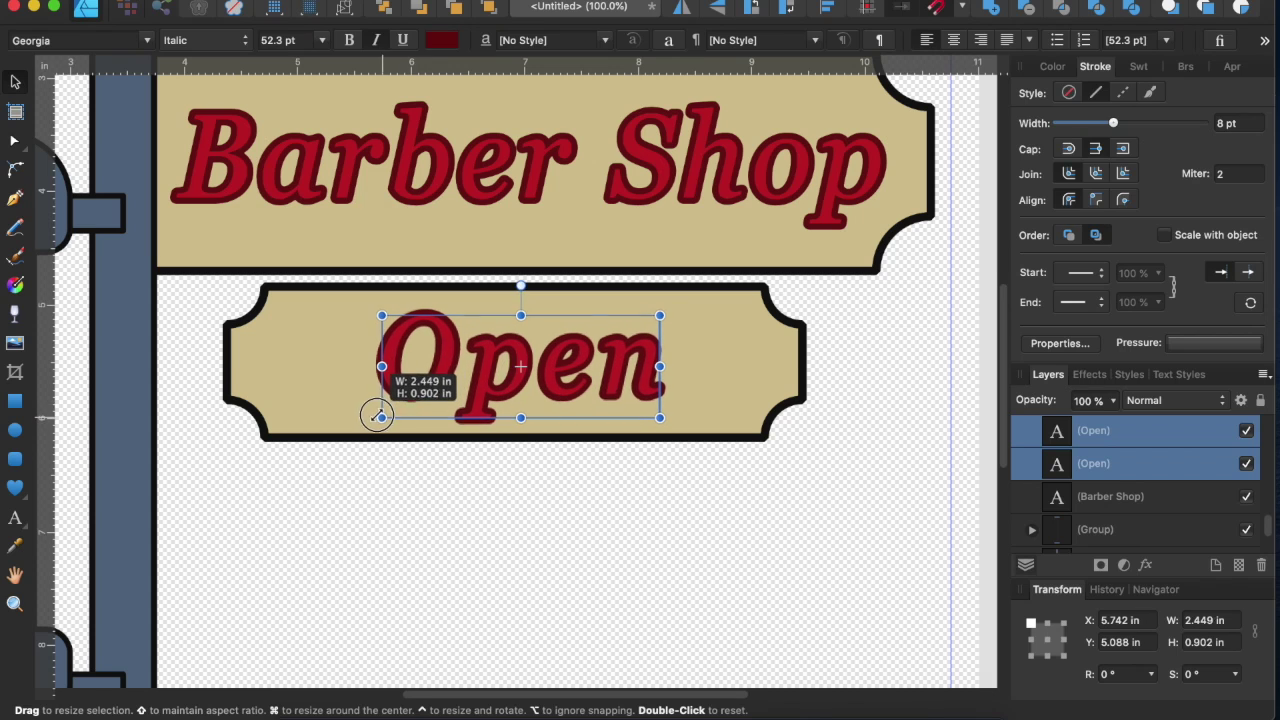
{"action": "key", "text": "ctrl+g"}
{"action": "left_click", "coordinate": [920, 477]}
{"action": "scroll", "coordinate": [570, 216], "scroll_direction": "up", "scroll_amount": 3}
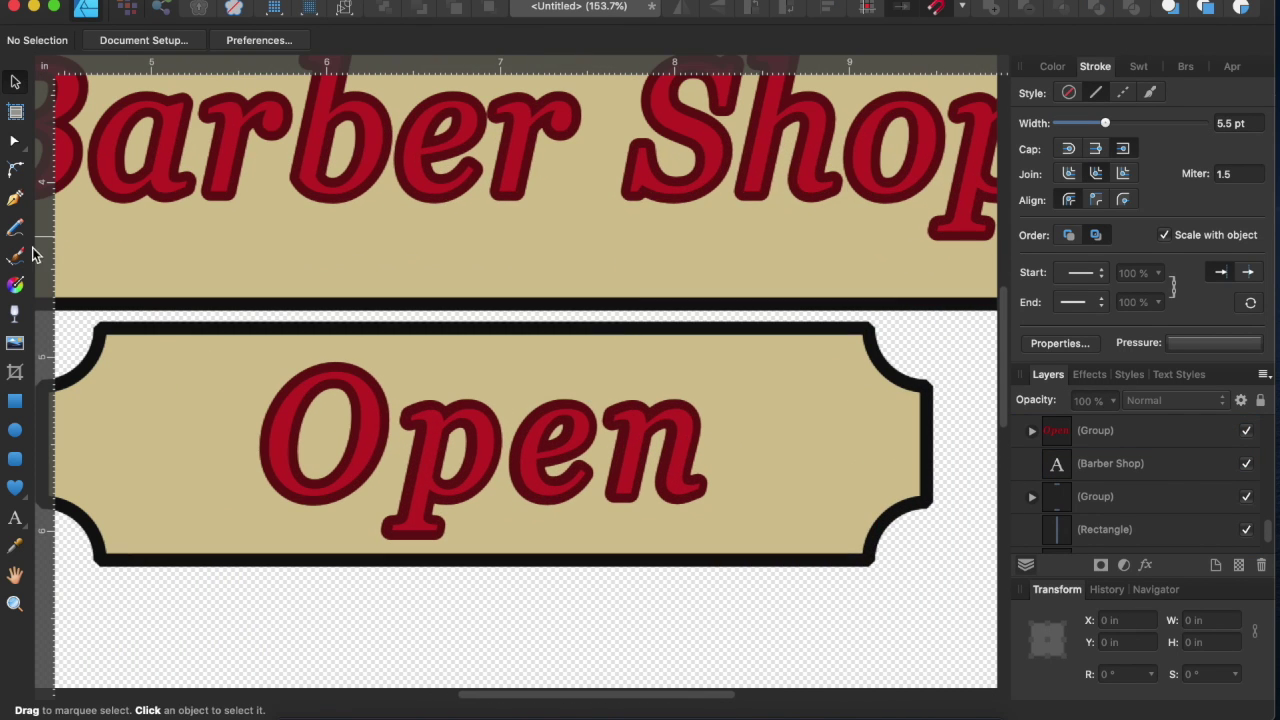
Draw a small black circle at the plaque's top left and duplicate it
{"action": "key", "text": "m"}
{"action": "mouse_move", "coordinate": [158, 340]}
{"action": "left_mouse_down"}
{"action": "mouse_move", "coordinate": [183, 365]}
{"action": "mouse_move", "coordinate": [783, 352]}
{"action": "left_mouse_up"}
{"action": "key", "text": "v"}
{"action": "left_click", "coordinate": [168, 358], "text": "shift"}
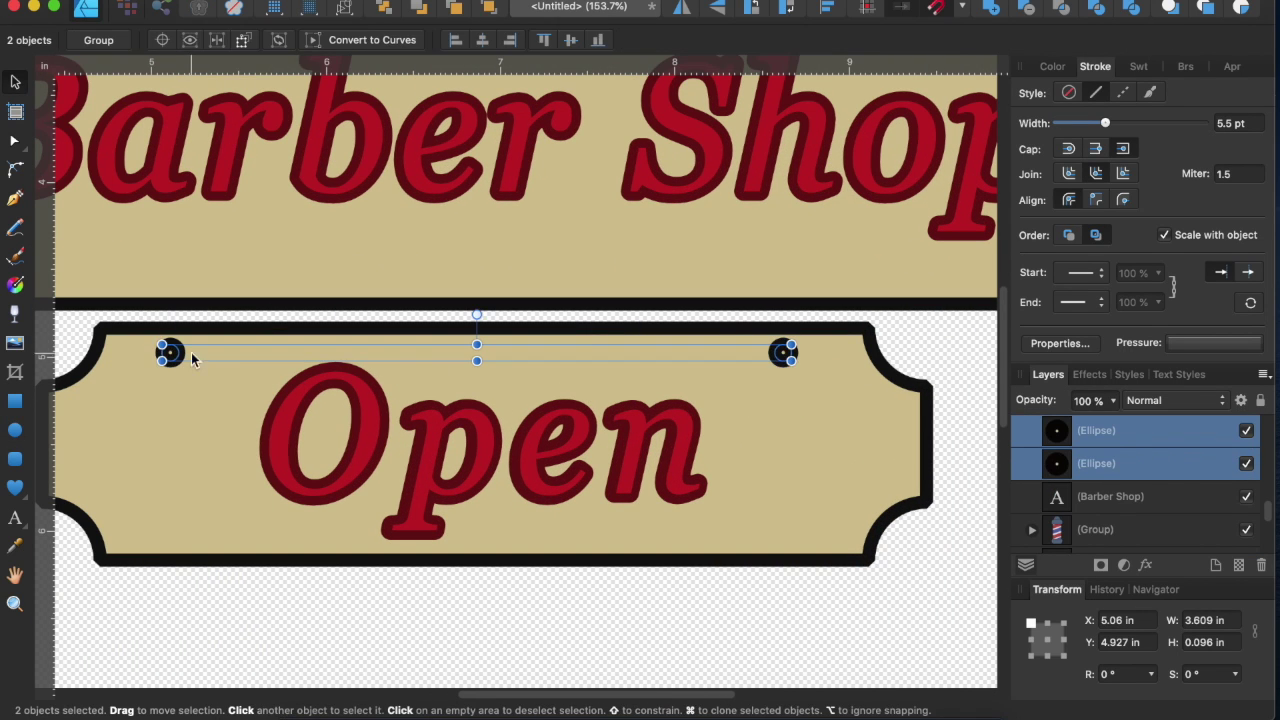
{"action": "left_click", "coordinate": [827, 8]}
{"action": "left_click", "coordinate": [783, 352]}
Group the two circles and align them with the Open plaque
{"action": "left_click", "coordinate": [170, 352], "text": "shift"}
{"action": "key", "text": "ctrl+g"}
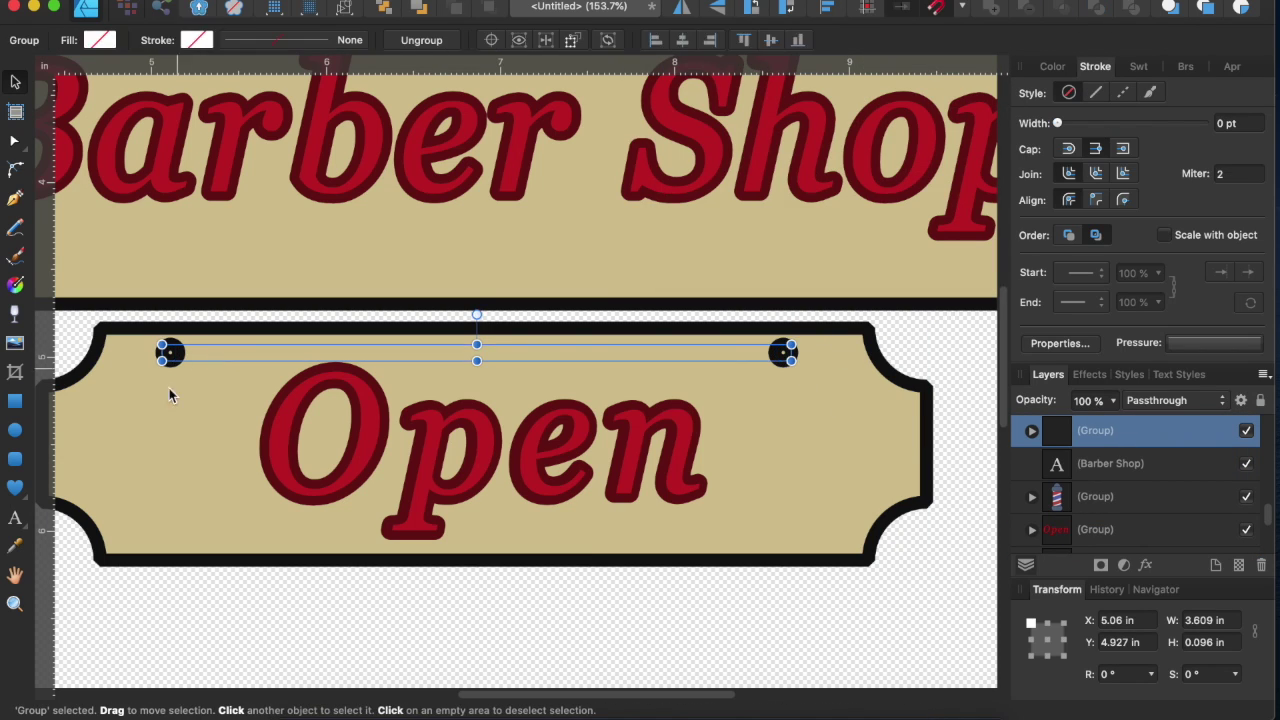
{"action": "left_click", "coordinate": [900, 330], "text": "shift"}
{"action": "left_click", "coordinate": [827, 8]}
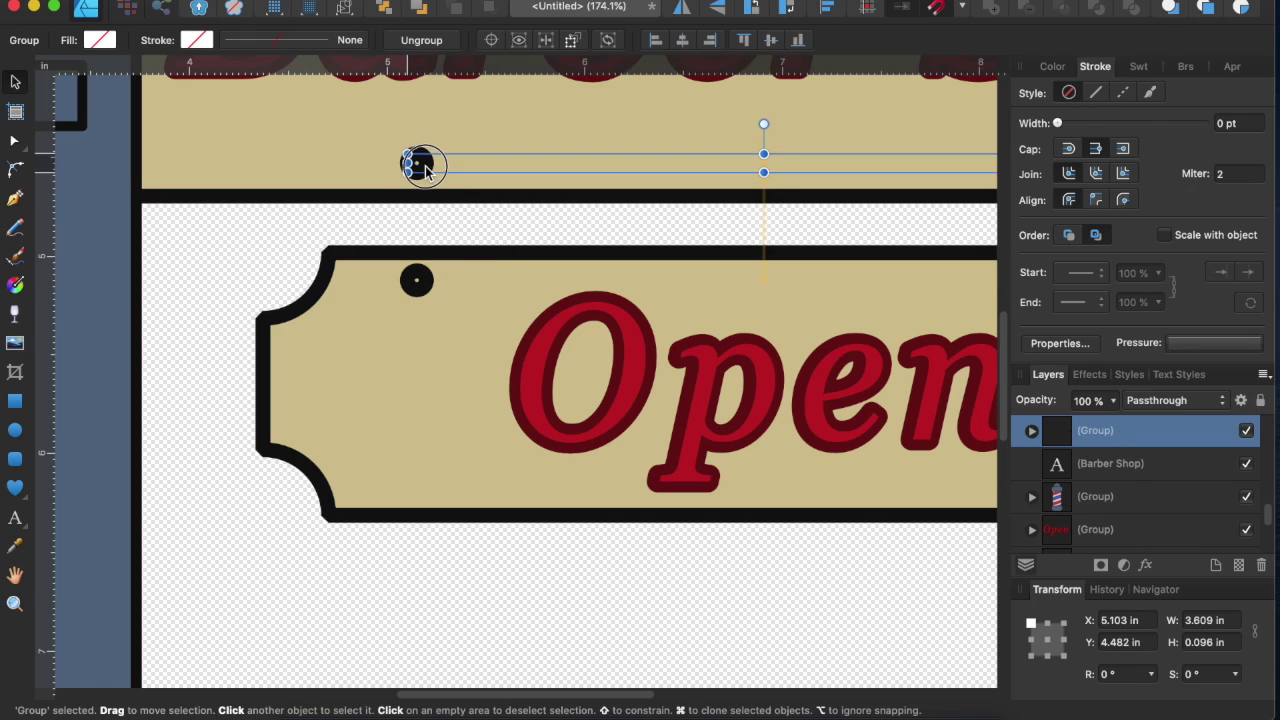
{"action": "left_click", "coordinate": [284, 279]}
Draw a black rod between the left circles and copy it between the right circles
{"action": "key", "text": "p"}
{"action": "left_click", "coordinate": [284, 149]}
{"action": "left_click", "coordinate": [284, 290]}
{"action": "left_click", "coordinate": [15, 82]}
{"action": "left_click_drag", "start_coordinate": [163, 237], "coordinate": [766, 260]}
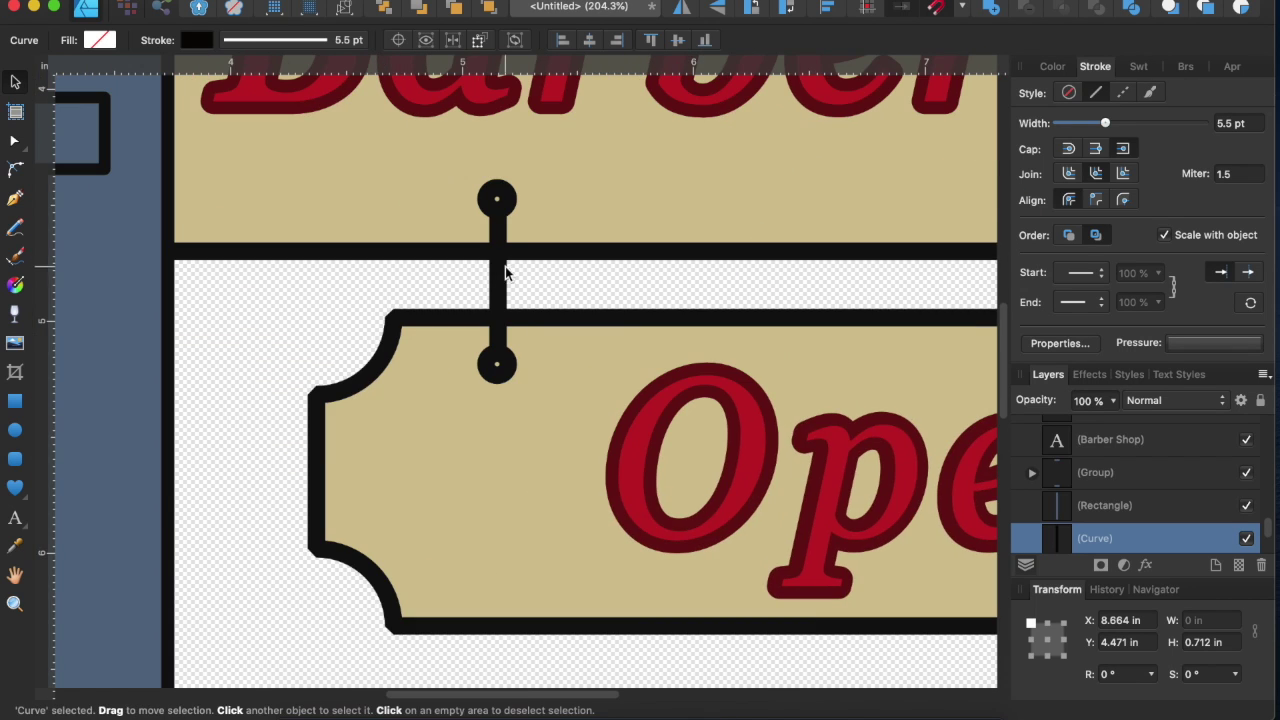
Zoom in to check the rod ends meet the rivet circles, then zoom out to the whole sign
{"action": "key", "text": "z"}
{"action": "left_click", "coordinate": [447, 200]}
{"action": "left_click_drag", "start_coordinate": [447, 200], "coordinate": [636, 215]}
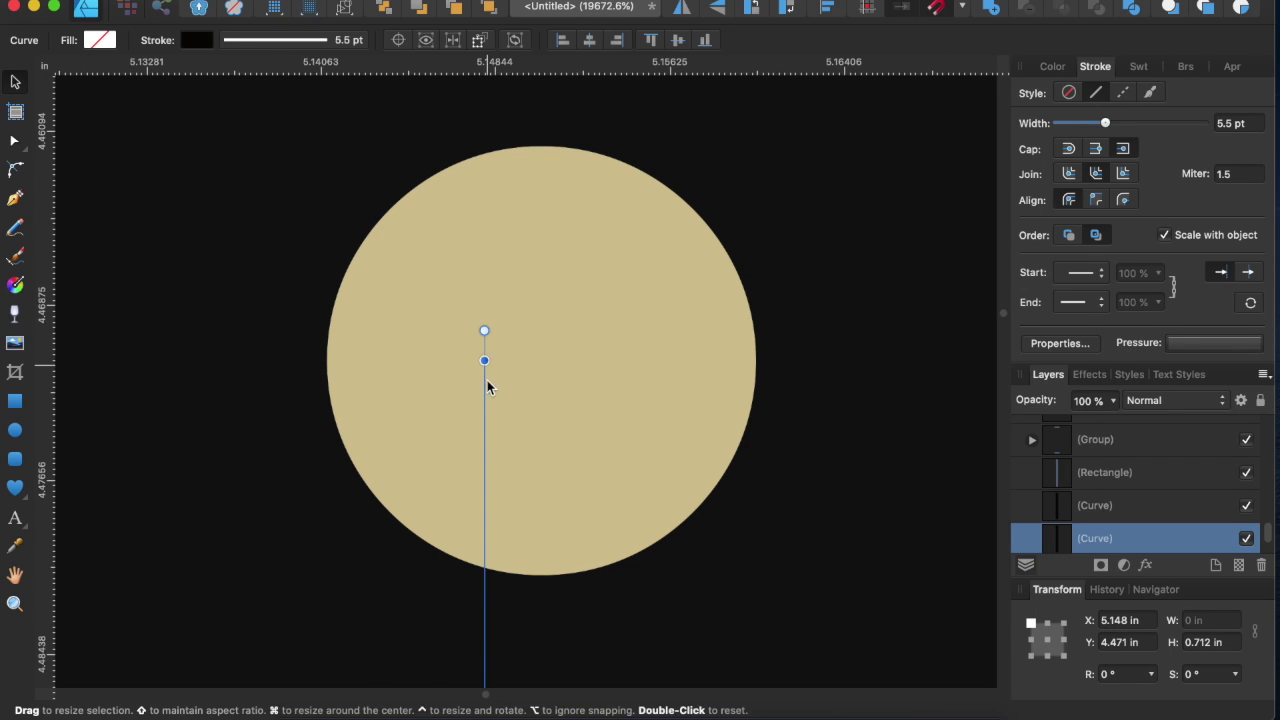
{"action": "left_click", "coordinate": [523, 386], "text": "alt"}
{"action": "key", "text": "ctrl+0"}
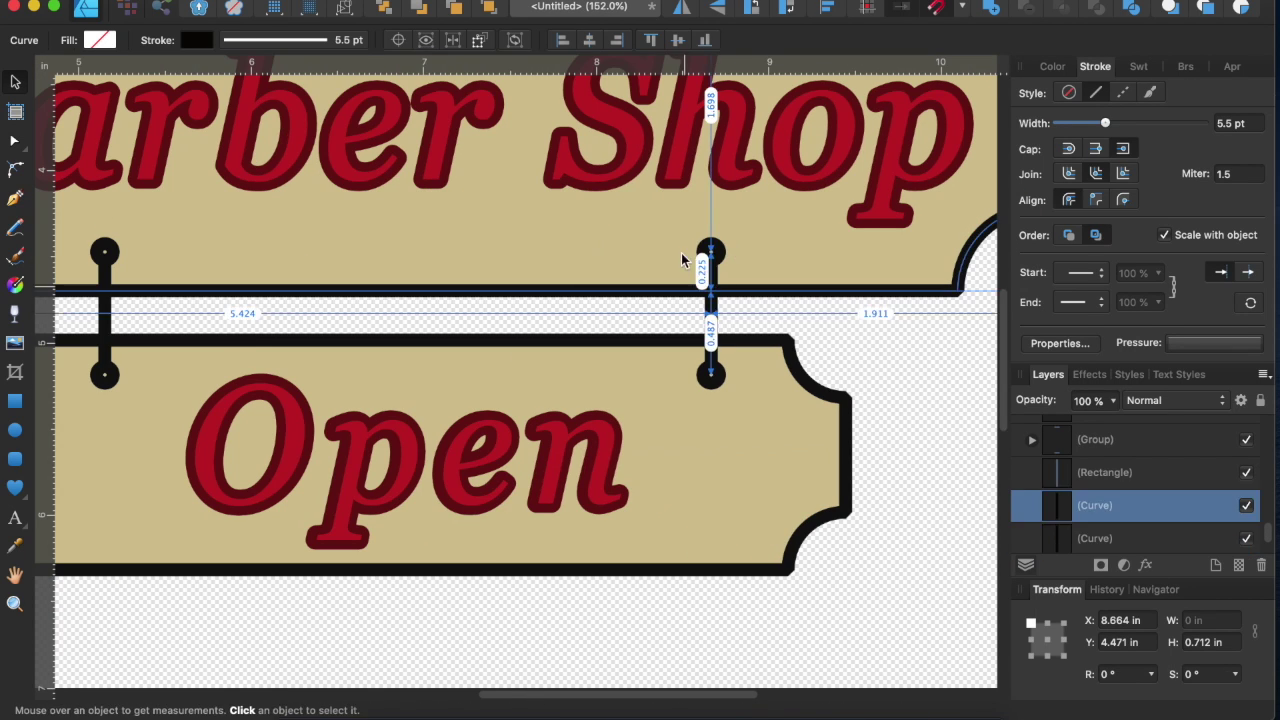
{"action": "left_click_drag", "start_coordinate": [700, 263], "coordinate": [715, 264]}
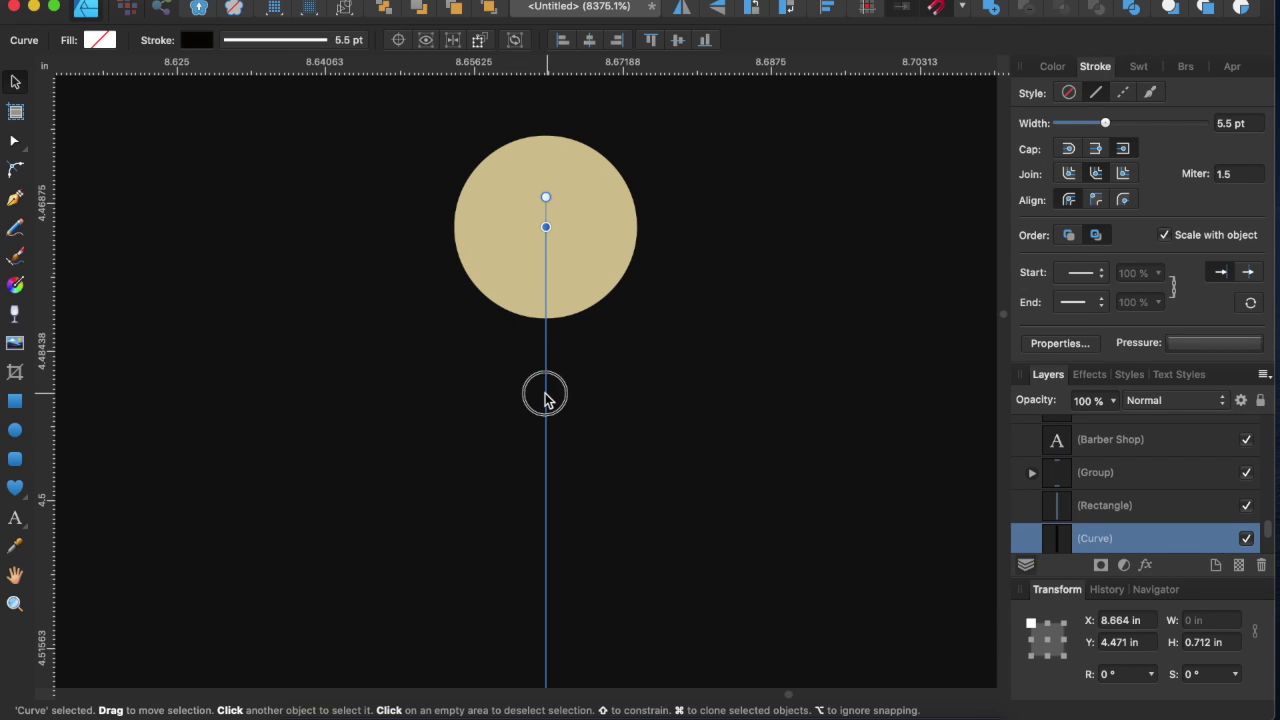
{"action": "left_click_drag", "start_coordinate": [720, 403], "coordinate": [623, 465]}
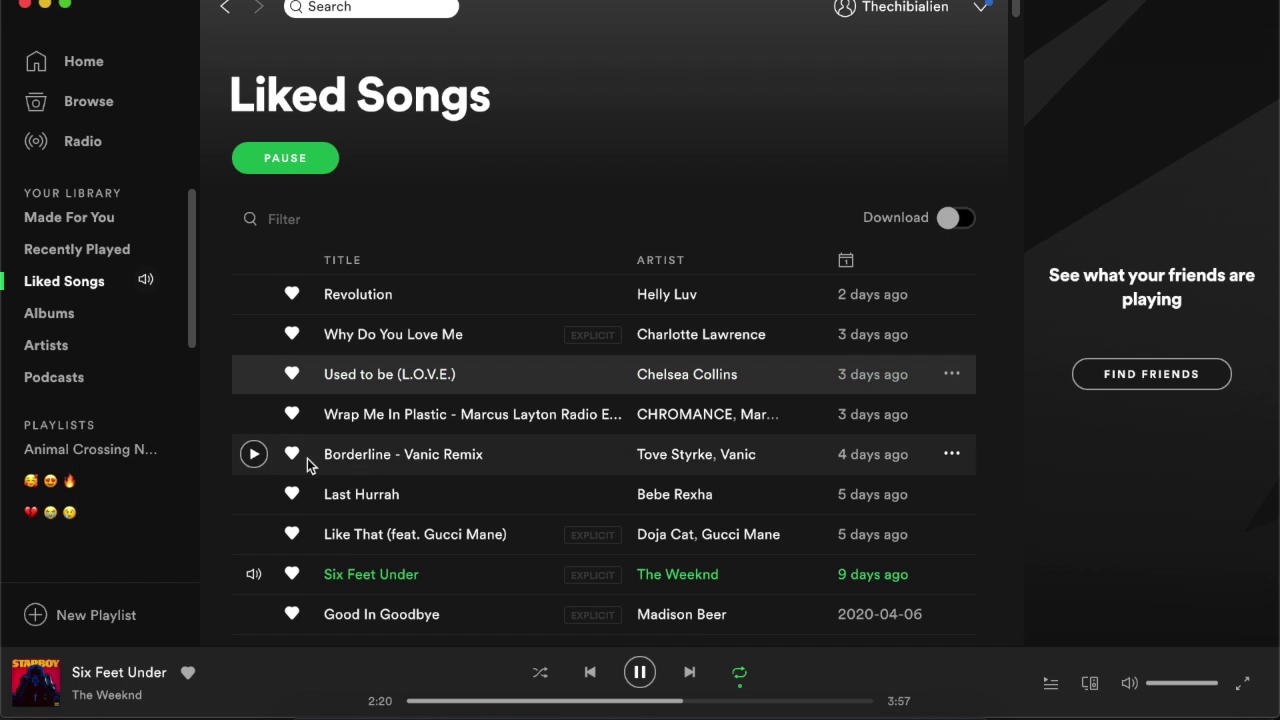
{"action": "left_click", "coordinate": [253, 454]}
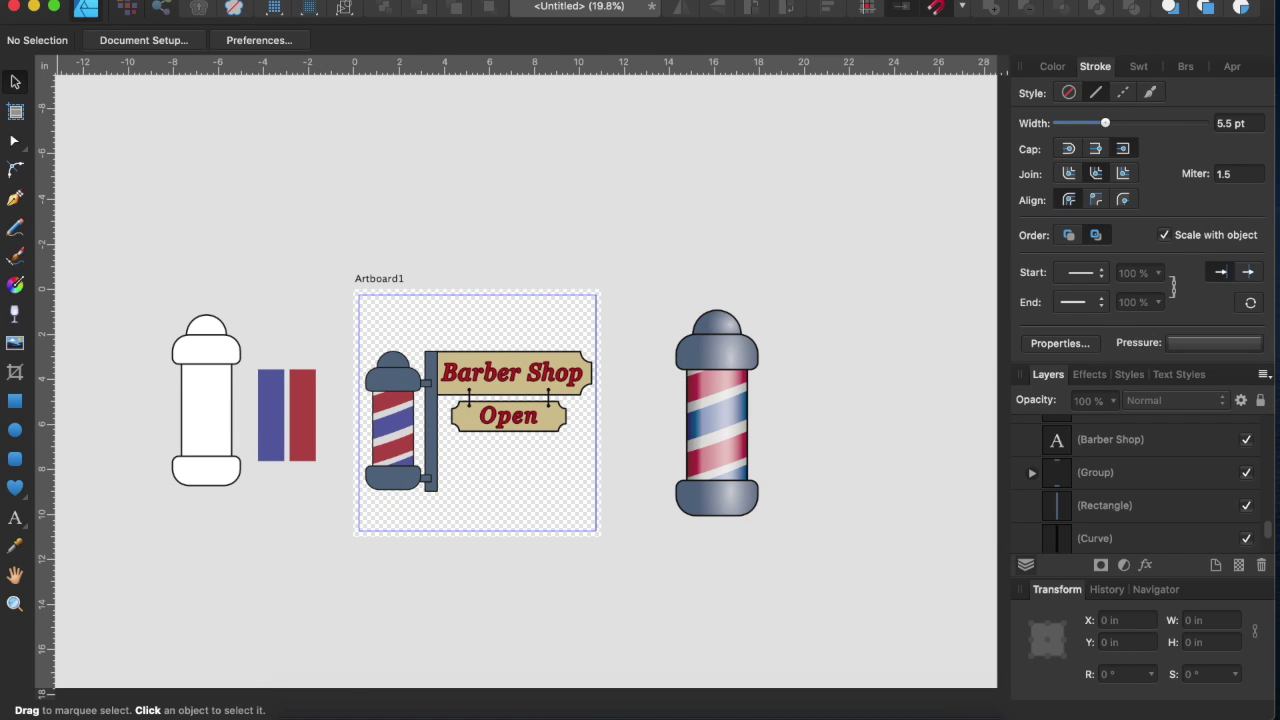
{"action": "left_click", "coordinate": [210, 2]}
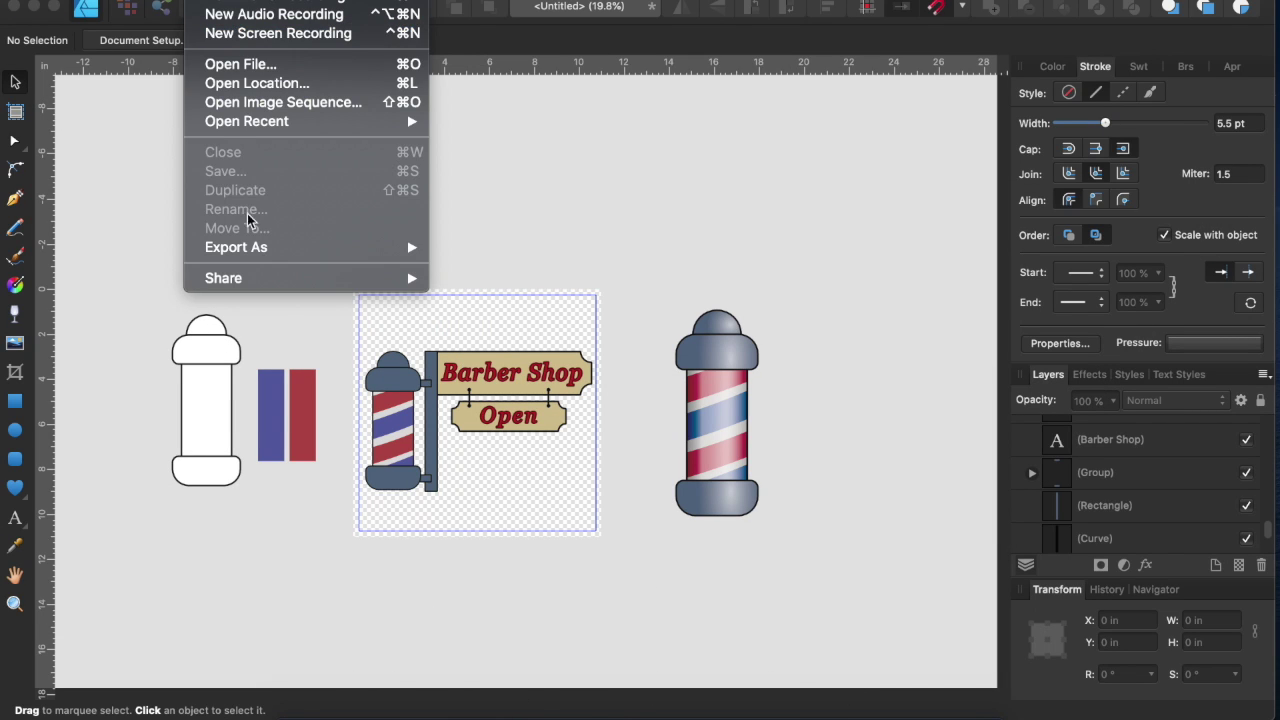
Start a new screen recording from QuickTime Player's File menu
{"action": "left_click", "coordinate": [278, 33]}
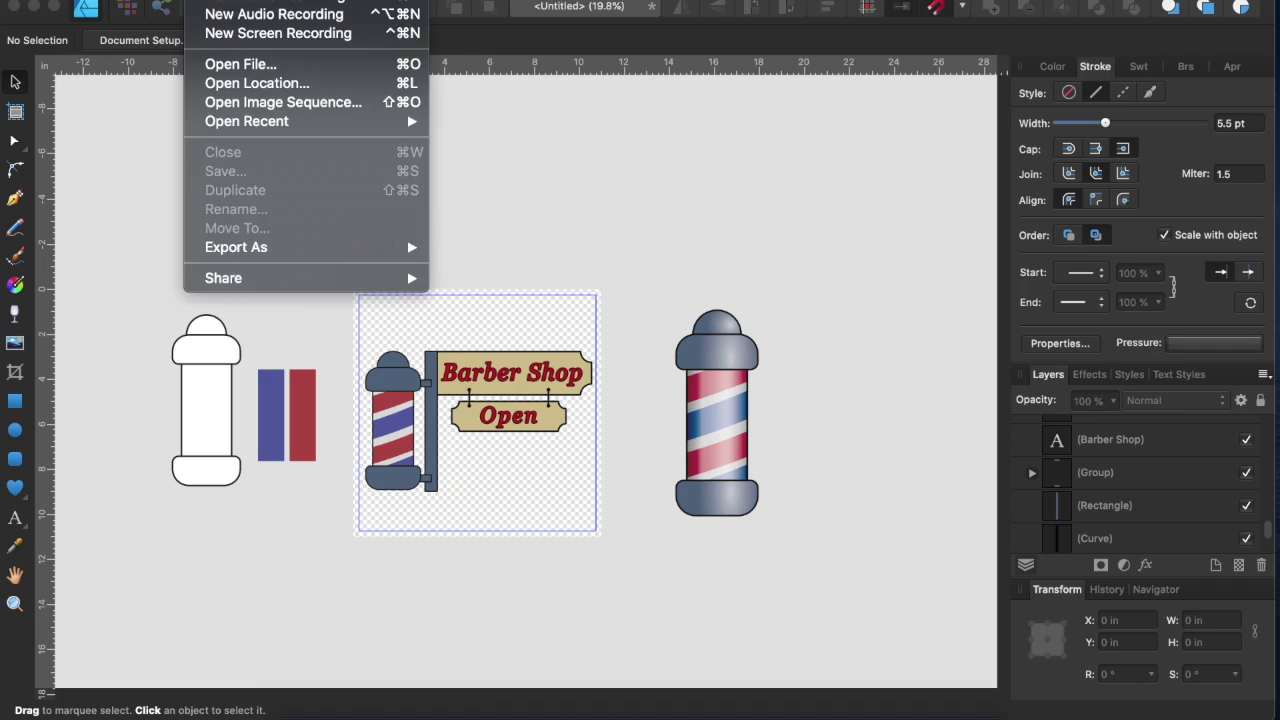